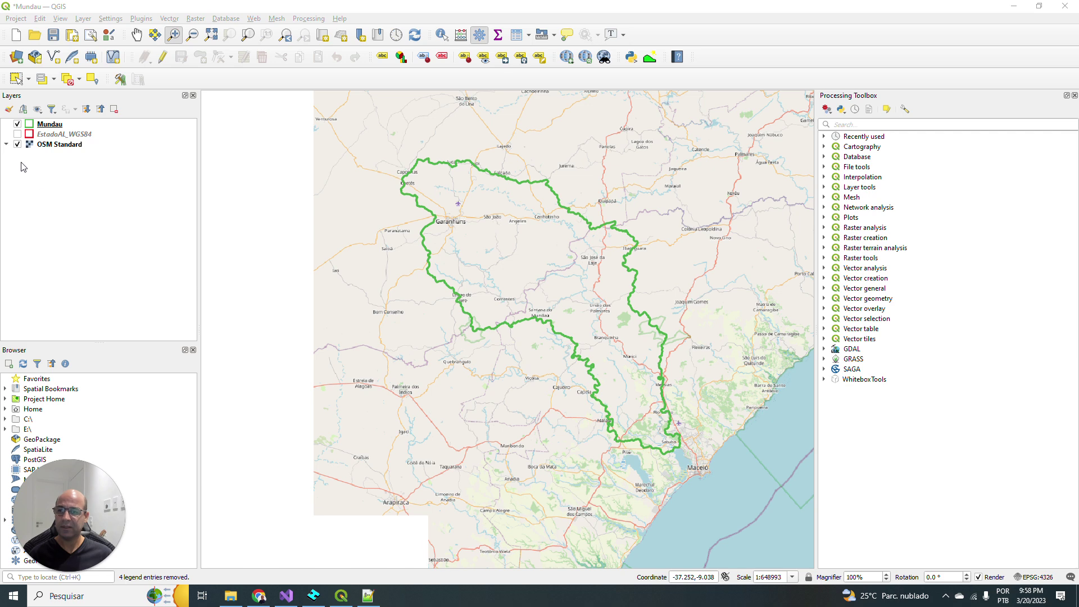
Step: Turn on the EstadoAL_WGS84 layer and zoom the map to its extent
{"action": "left_click", "coordinate": [17, 135]}
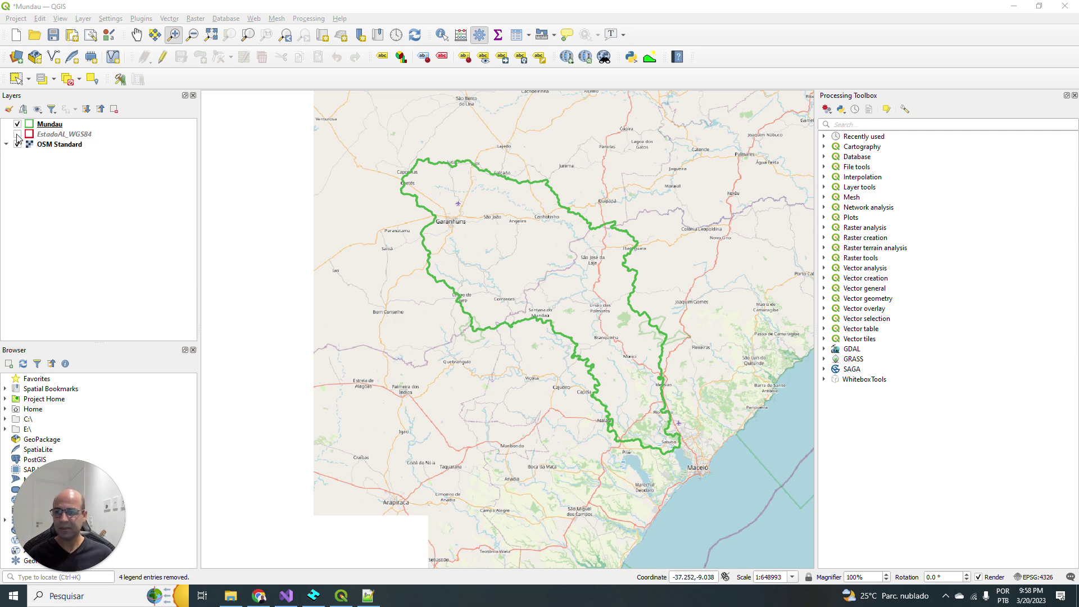
{"action": "left_click", "coordinate": [58, 135]}
{"action": "right_click", "coordinate": [58, 135]}
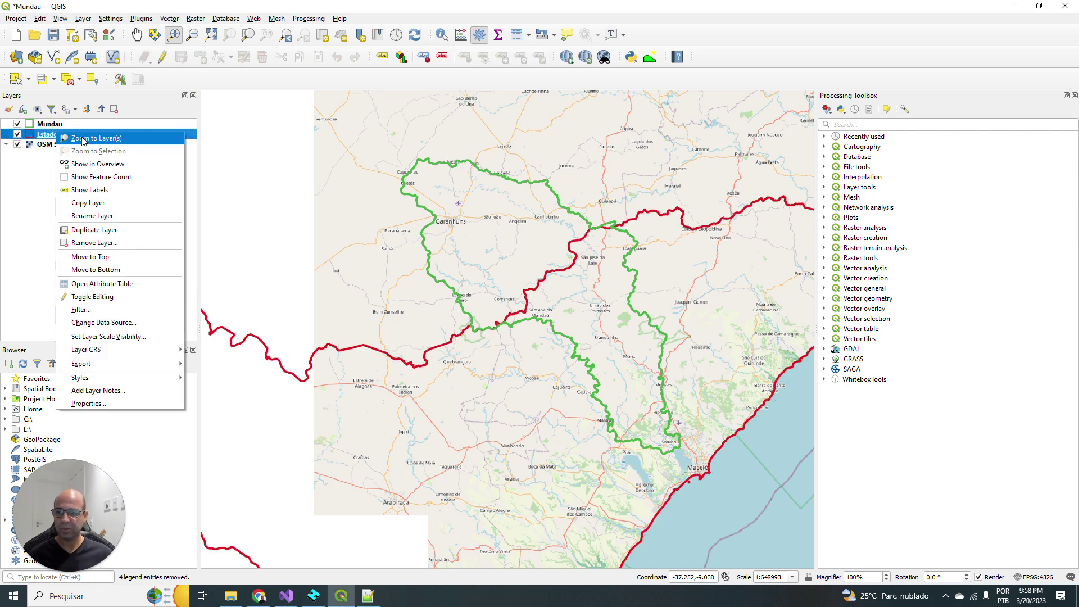
{"action": "left_click", "coordinate": [86, 142]}
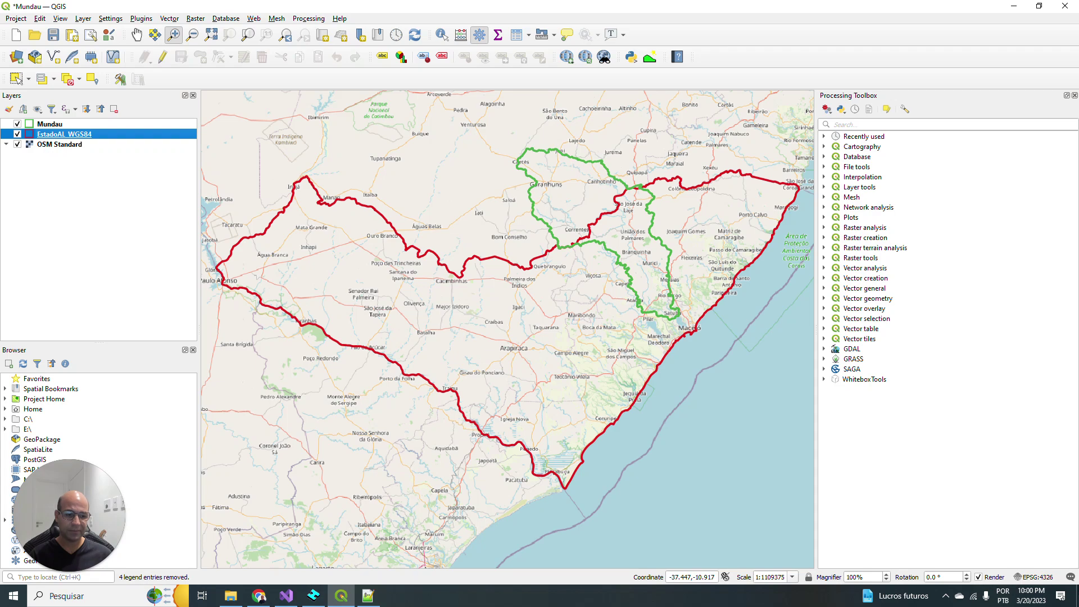
Step: Open the 06-2022.xlsx workbook from the desktop in Excel and examine the station, name, coordinate and first daily rainfall columns
{"action": "left_click", "coordinate": [1076, 596]}
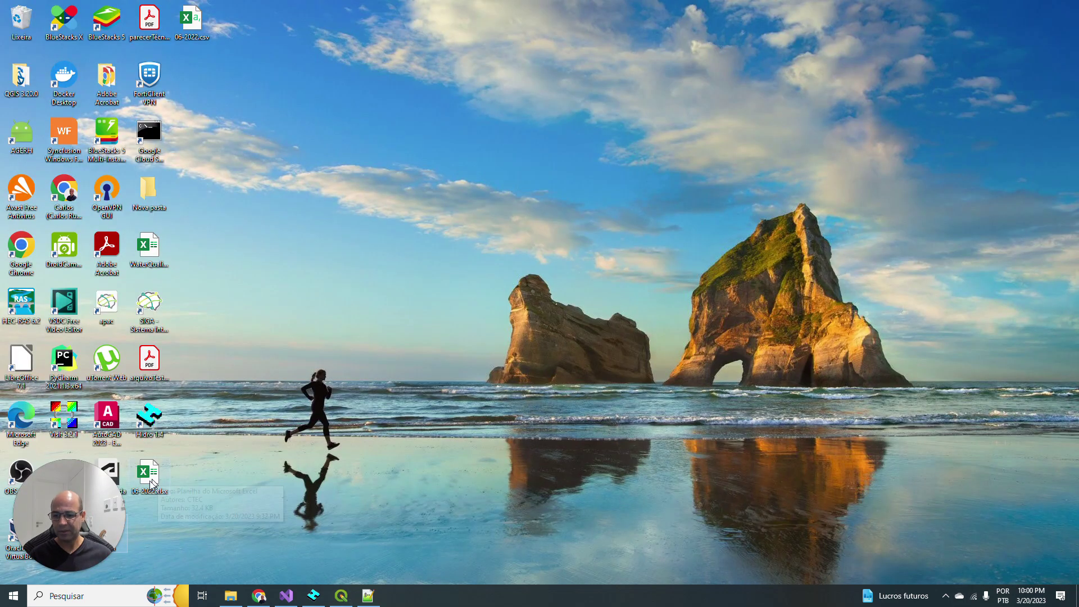
{"action": "double_click", "coordinate": [149, 475]}
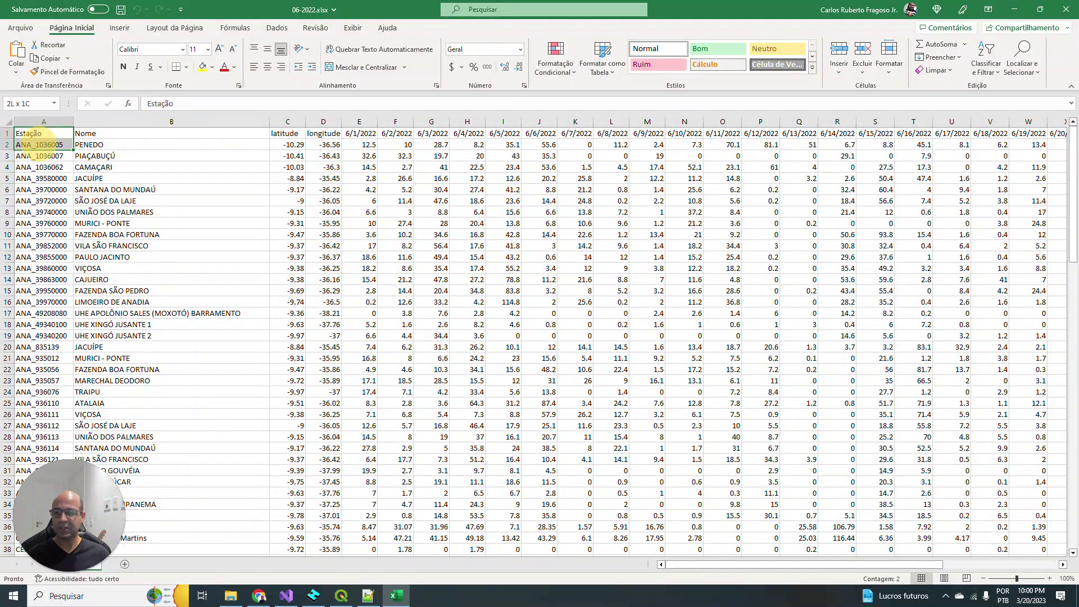
{"action": "key", "text": "Right"}
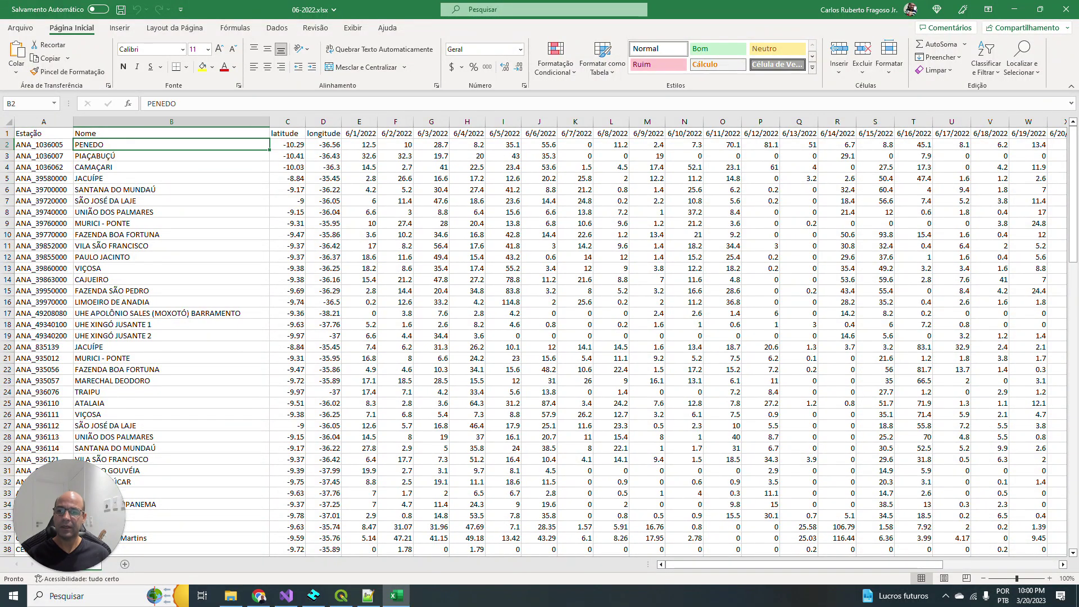
{"action": "left_click_drag", "start_coordinate": [168, 133], "coordinate": [169, 144]}
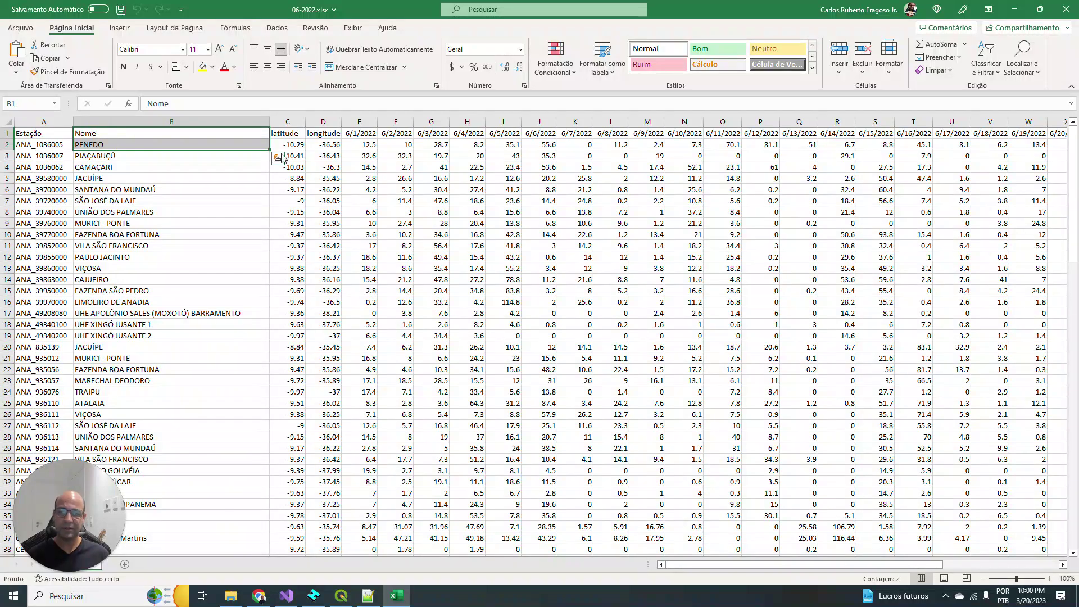
{"action": "left_click_drag", "start_coordinate": [323, 133], "coordinate": [329, 155]}
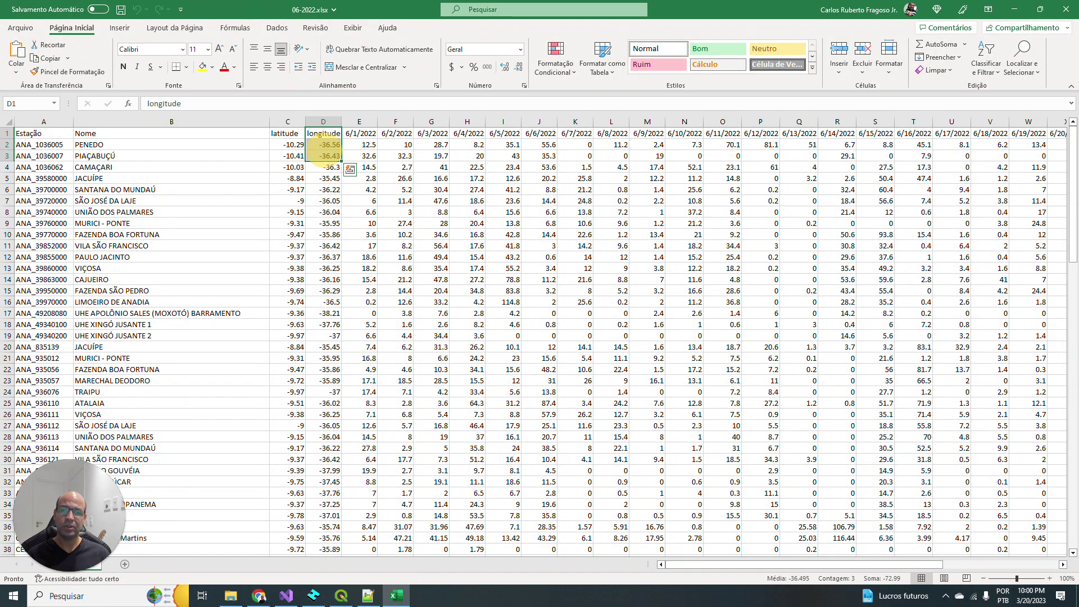
{"action": "left_click", "coordinate": [360, 144]}
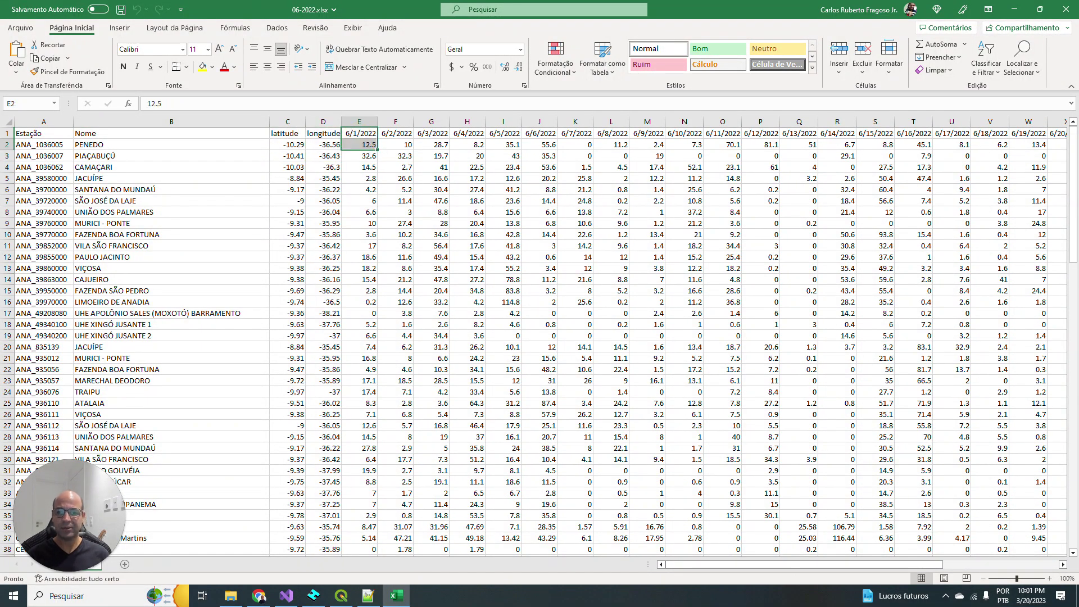
Step: Go through the daily rainfall columns of the first station from 6/1/2022 to past the Total (mm) column
{"action": "key", "text": "Right"}
{"action": "key", "text": "Right"}
{"action": "key", "text": "Right"}
{"action": "key", "text": "Right"}
{"action": "key", "text": "Right"}
{"action": "key", "text": "Right"}
{"action": "key", "text": "Right"}
{"action": "key", "text": "Right"}
{"action": "key", "text": "Right"}
{"action": "key", "text": "Right"}
{"action": "key", "text": "Right"}
{"action": "key", "text": "Right"}
{"action": "key", "text": "Right"}
{"action": "key", "text": "Right"}
{"action": "key", "text": "Right"}
{"action": "key", "text": "Right"}
{"action": "key", "text": "Right"}
{"action": "key", "text": "Right"}
{"action": "key", "text": "Right"}
{"action": "key", "text": "Right"}
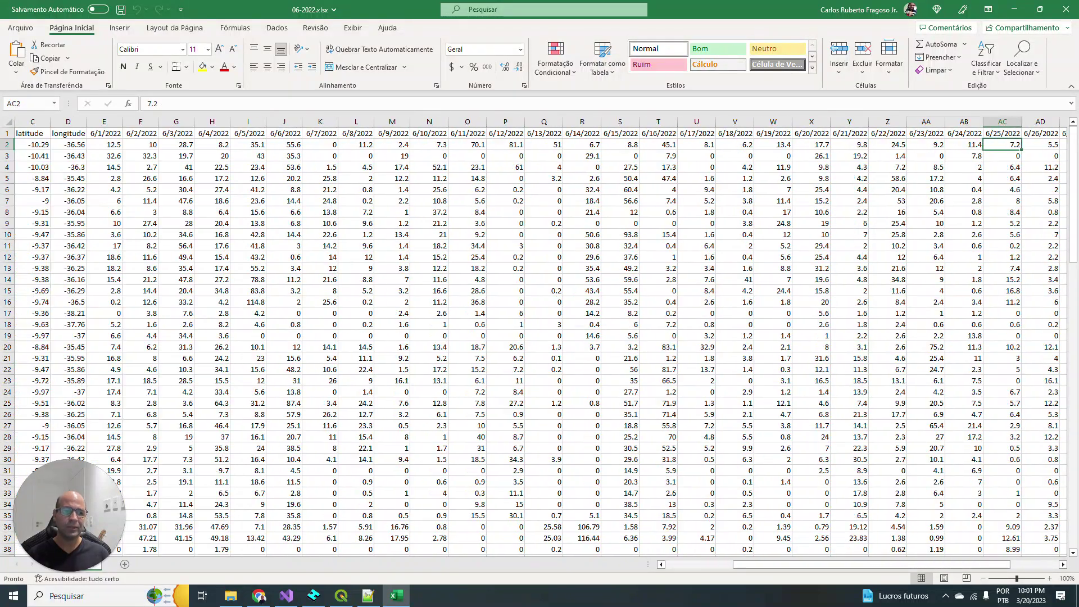
{"action": "key", "text": "Right"}
{"action": "key", "text": "Right"}
{"action": "key", "text": "Right"}
{"action": "key", "text": "Right"}
{"action": "key", "text": "Right"}
{"action": "key", "text": "Right"}
{"action": "key", "text": "Right"}
{"action": "key", "text": "Right"}
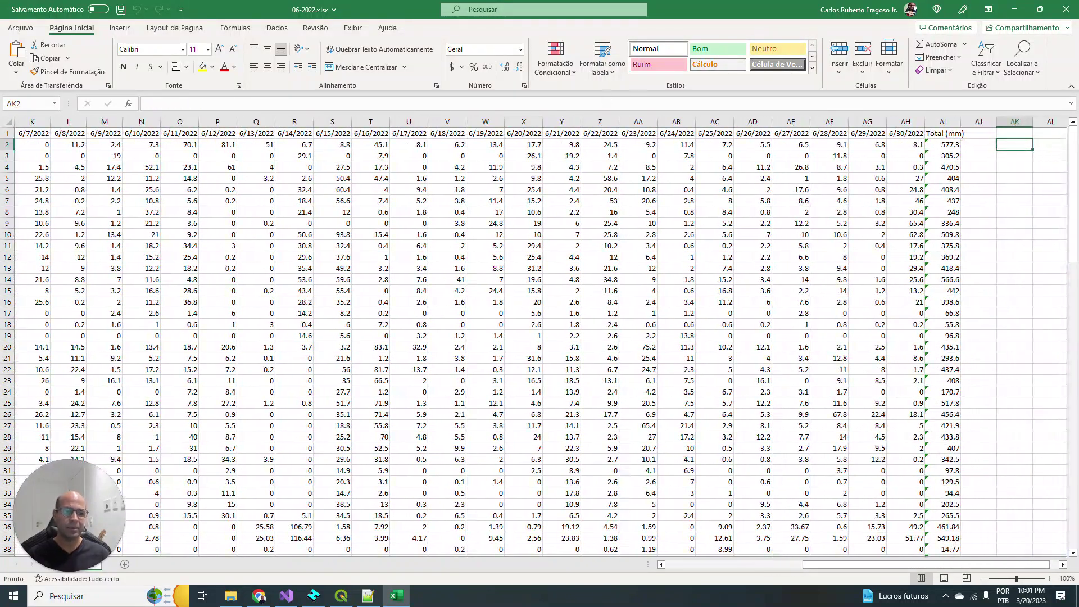
Step: Inspect the sum formula over E2:AH2 in the first station's Total (mm) cell
{"action": "key", "text": "Left"}
{"action": "key", "text": "Left"}
{"action": "key", "text": "alt+equal"}
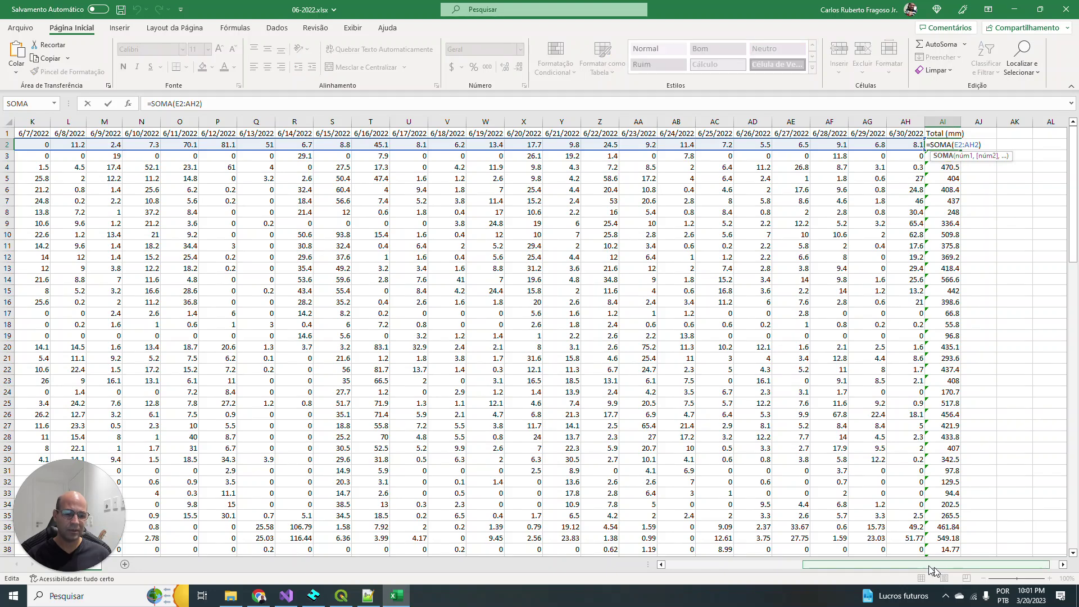
{"action": "left_click_drag", "start_coordinate": [922, 564], "coordinate": [961, 558]}
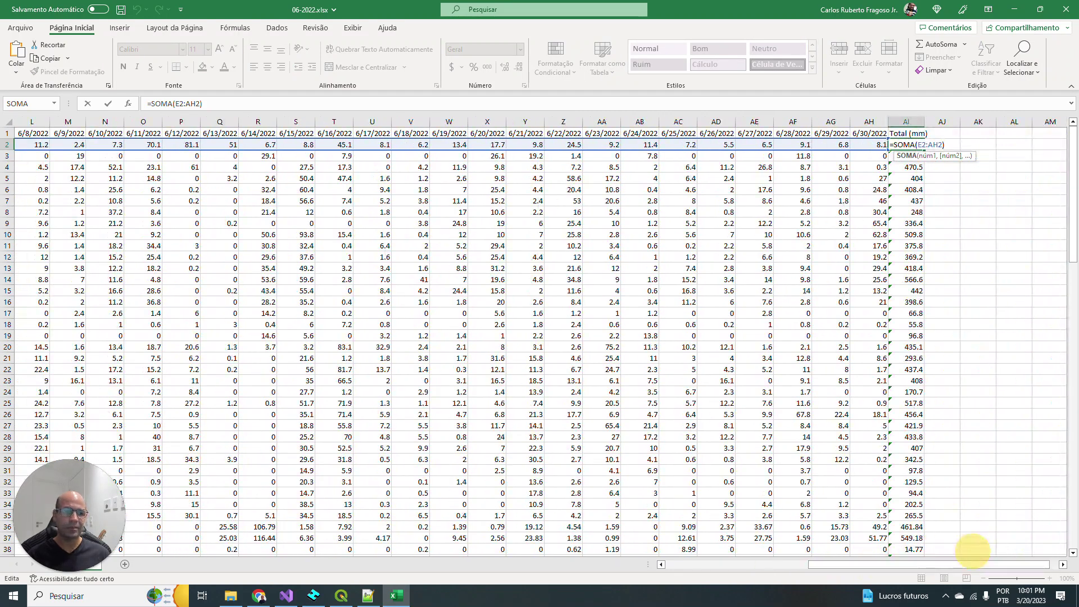
{"action": "key", "text": "ctrl+Return"}
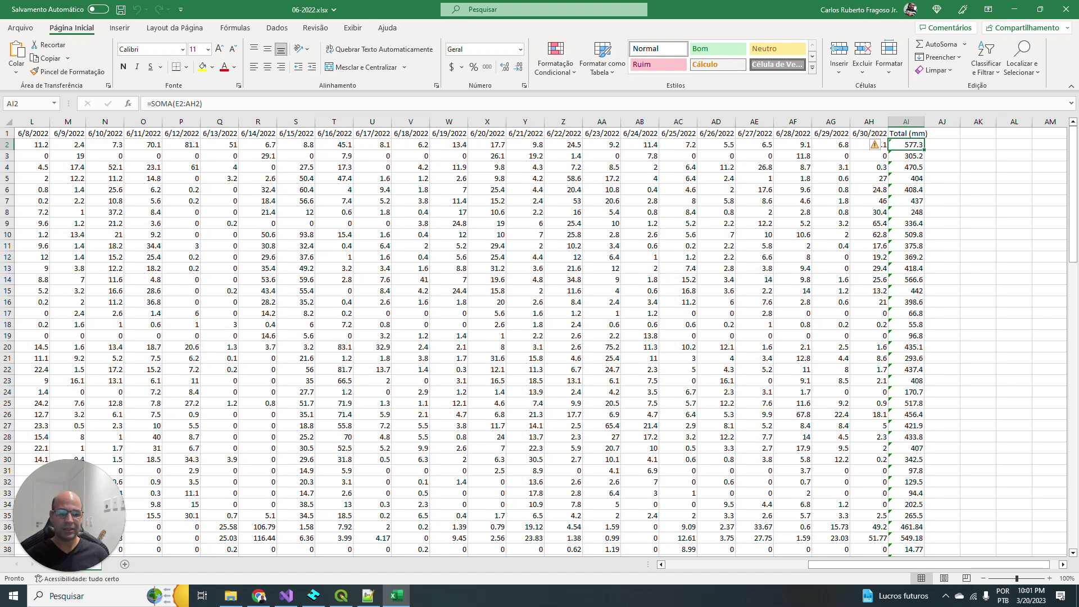
Step: Review the first station's 6/1/2022 rainfall cell and the Total (mm) column, returning to the start of the table
{"action": "left_click_drag", "start_coordinate": [874, 563], "coordinate": [687, 565]}
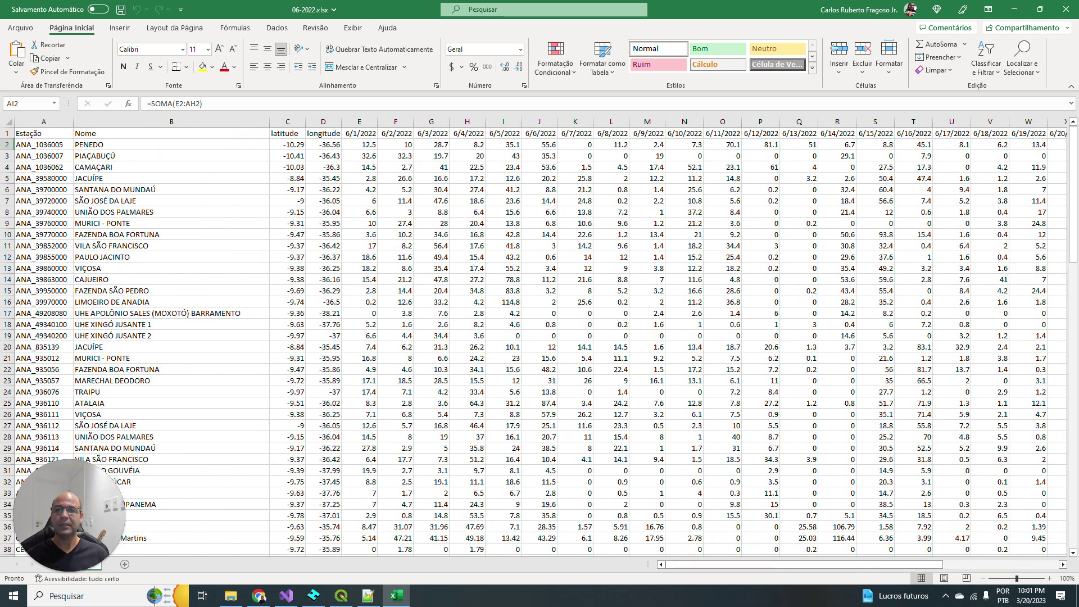
{"action": "left_click", "coordinate": [359, 144]}
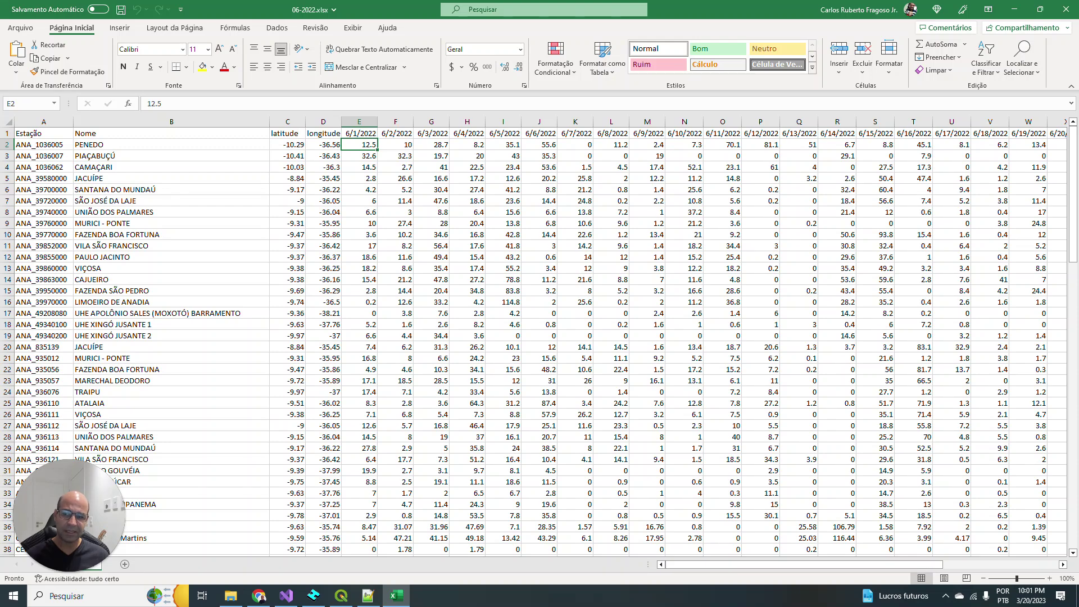
{"action": "left_click_drag", "start_coordinate": [761, 561], "coordinate": [878, 572]}
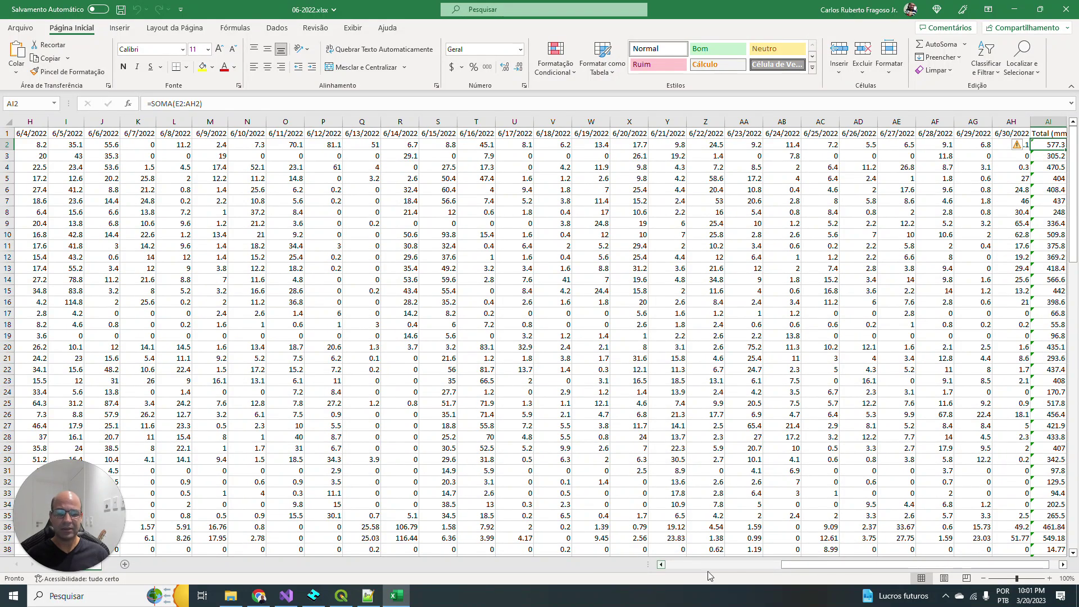
{"action": "left_click_drag", "start_coordinate": [797, 564], "coordinate": [657, 564]}
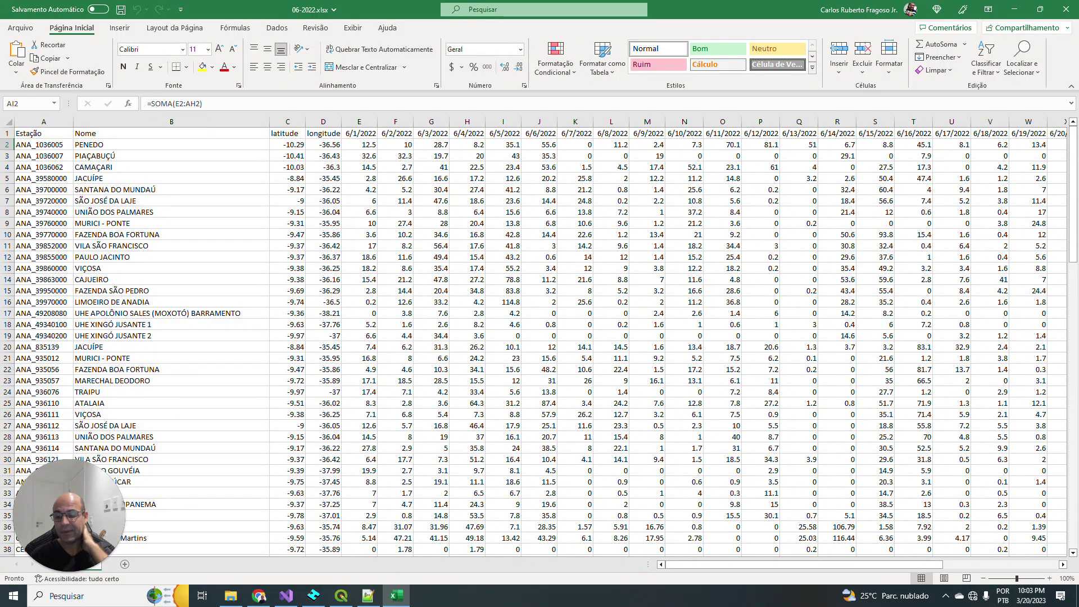
Step: Choose CSV (separado por vírgulas) as the format for saving a copy of 06-2022, and close the workbook without saving
{"action": "left_click", "coordinate": [20, 27]}
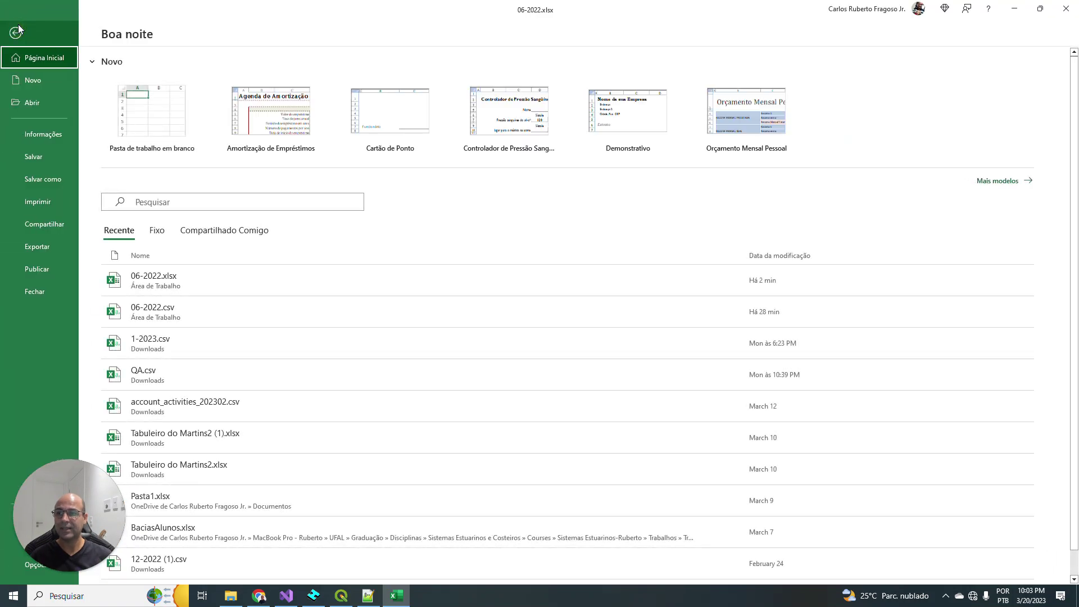
{"action": "left_click", "coordinate": [49, 178]}
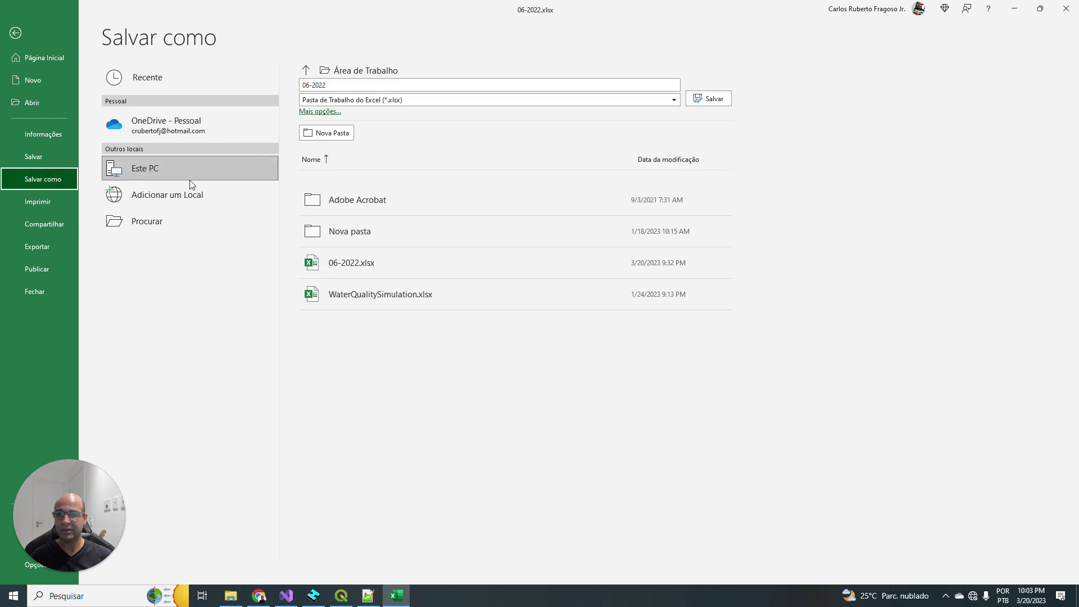
{"action": "left_click", "coordinate": [355, 100]}
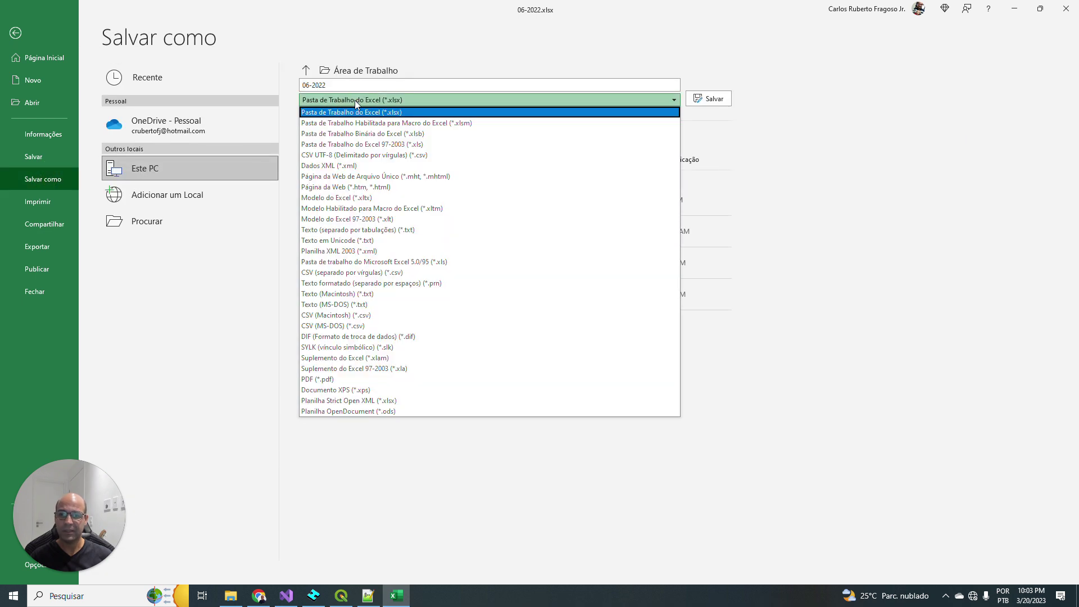
{"action": "left_click", "coordinate": [342, 273]}
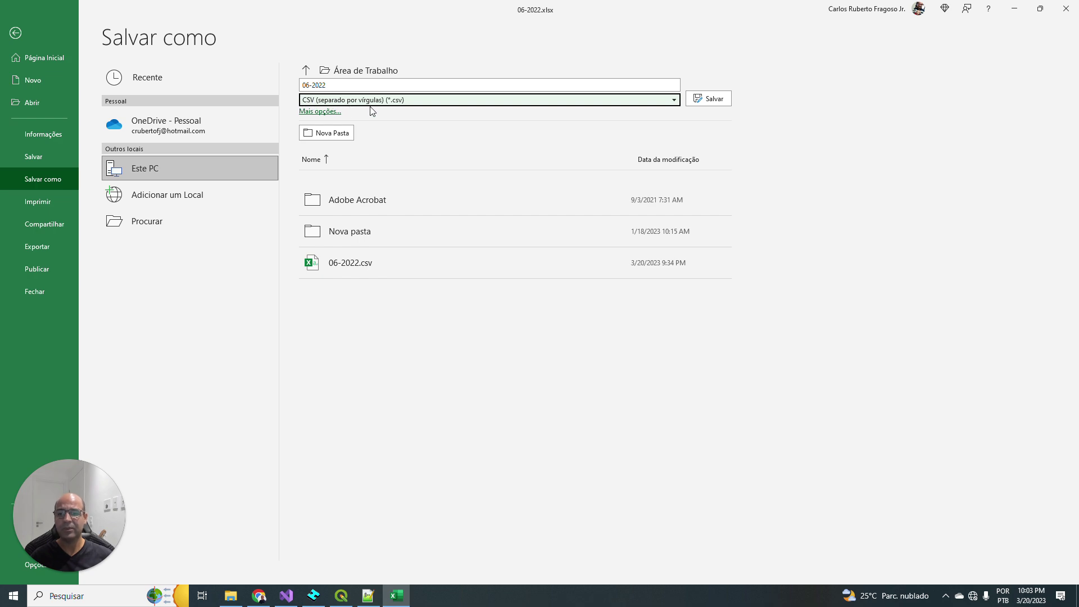
{"action": "left_click", "coordinate": [1065, 9]}
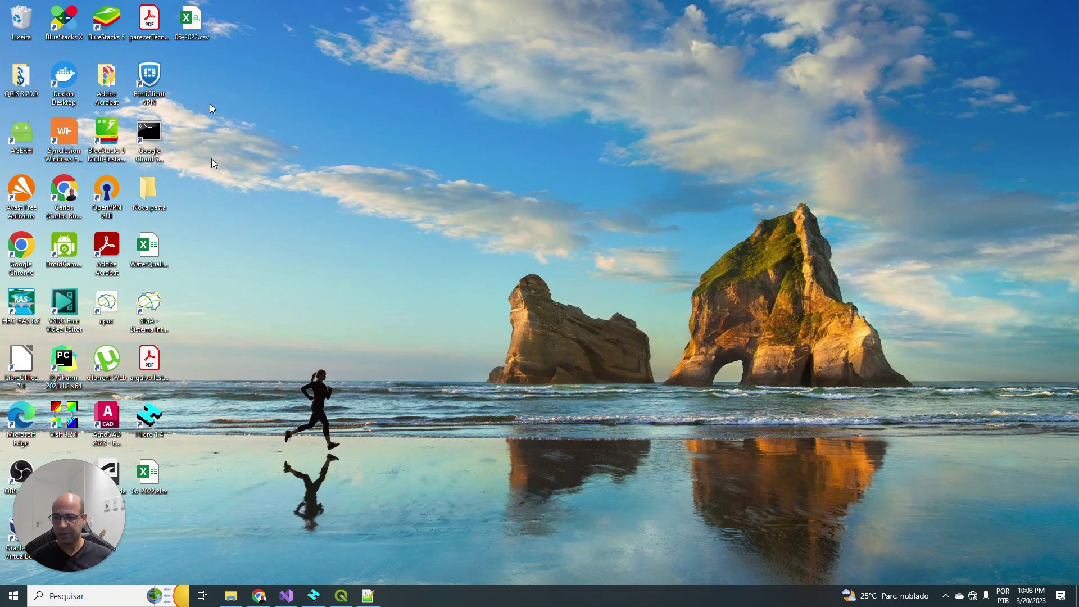
Step: Open 06-2022.csv from the desktop in Notepad++, check its comma-separated structure, and close the file
{"action": "right_click", "coordinate": [201, 19]}
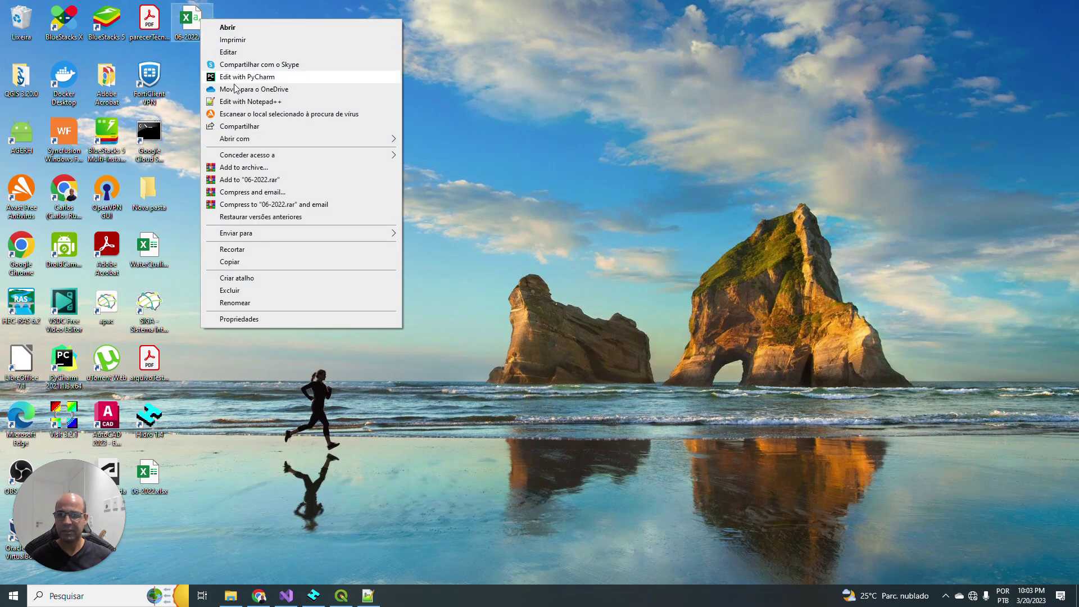
{"action": "left_click", "coordinate": [245, 104]}
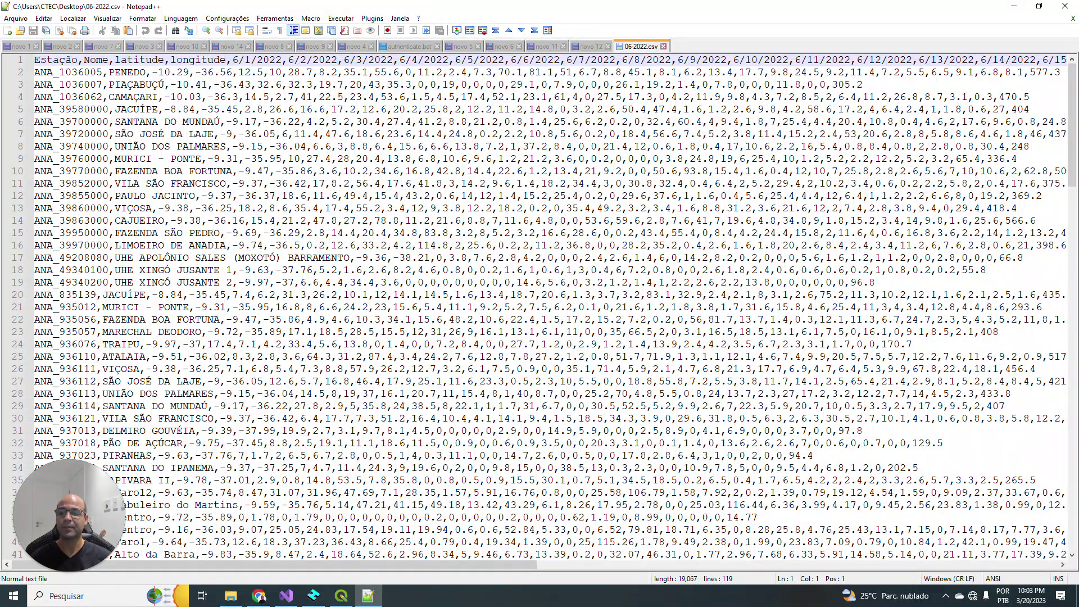
{"action": "left_click", "coordinate": [664, 46]}
Step: Switch to QGIS and choose 06-2022.csv from the Desktop folder as the source for a new delimited text layer
{"action": "left_click", "coordinate": [341, 596]}
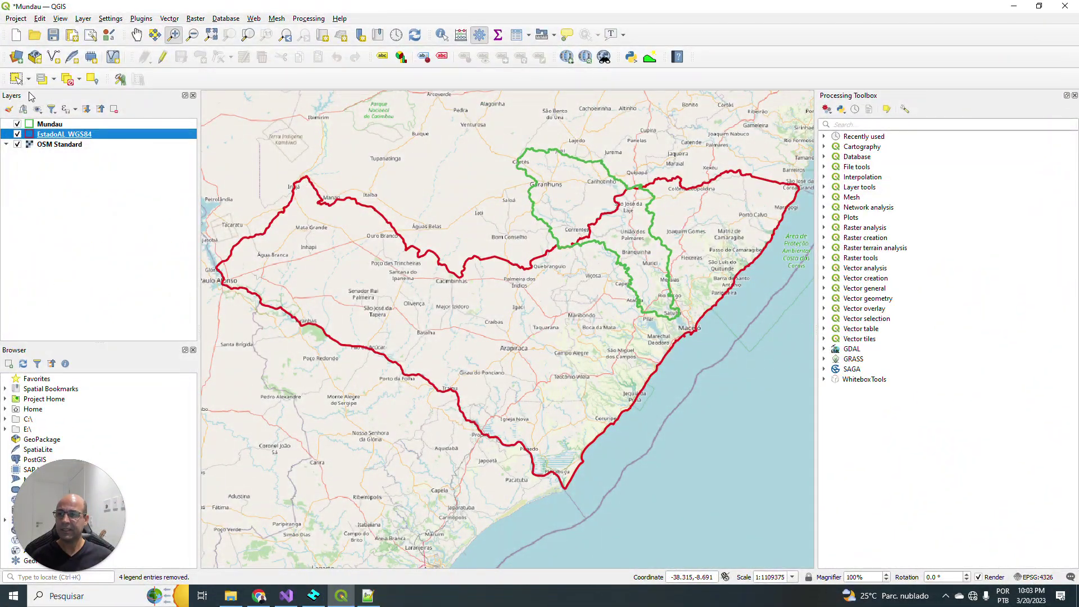
{"action": "left_click", "coordinate": [17, 57]}
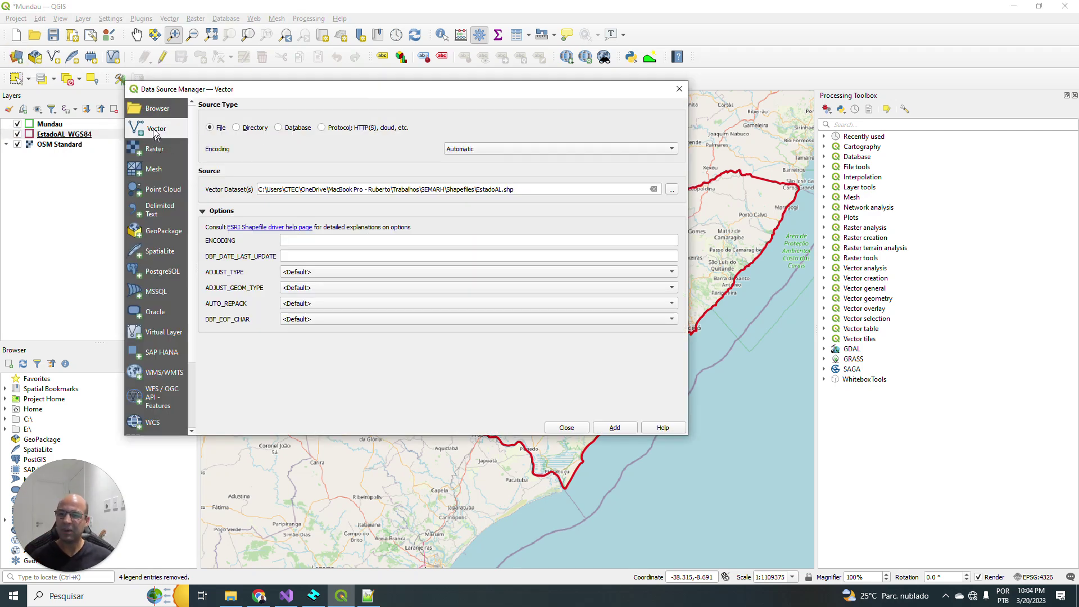
{"action": "left_click", "coordinate": [159, 217]}
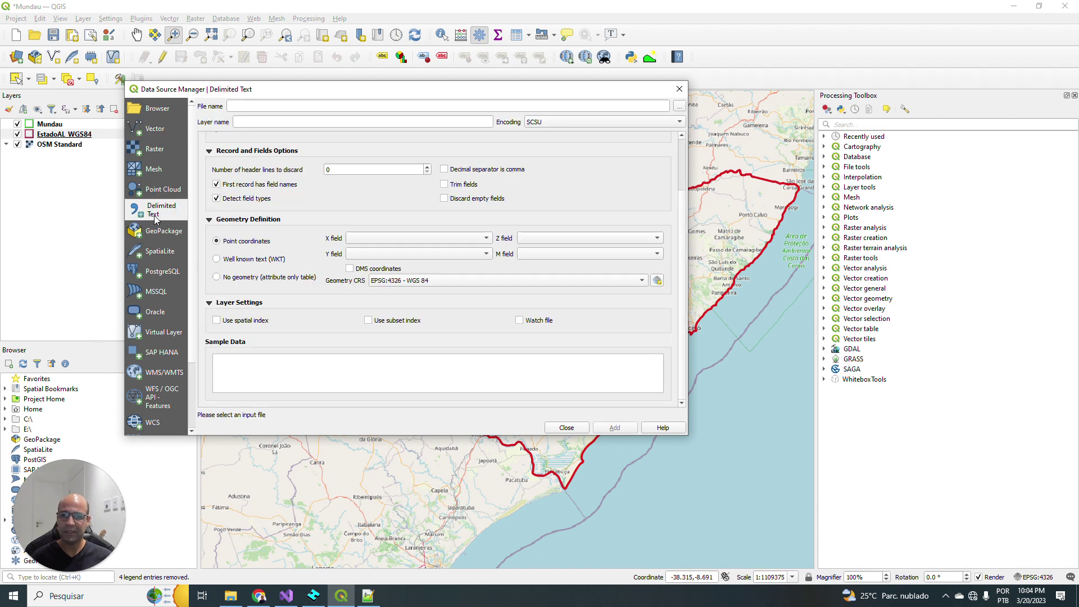
{"action": "left_click", "coordinate": [679, 106]}
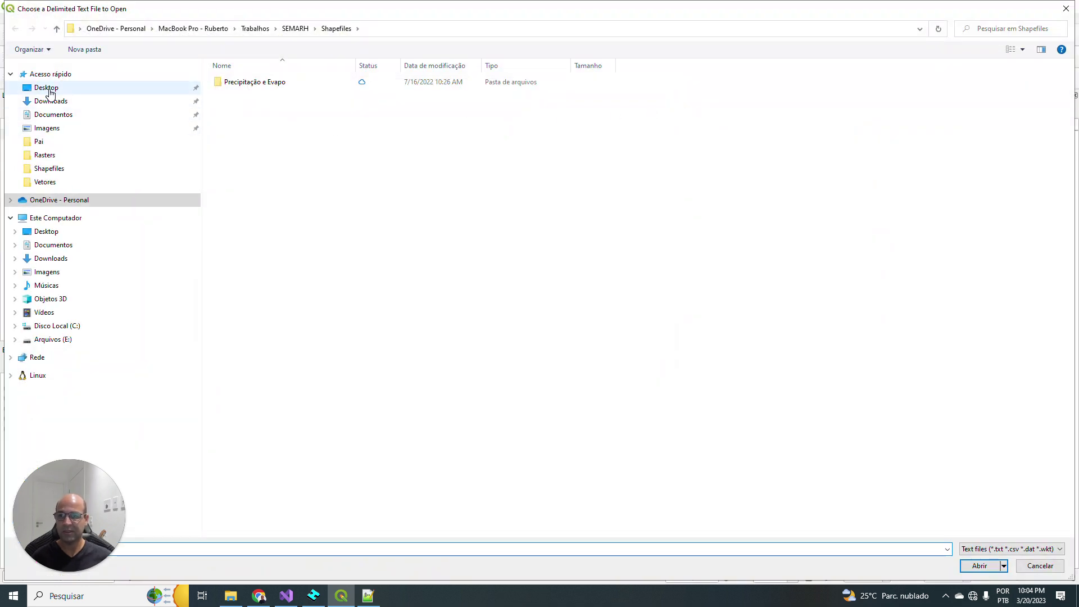
{"action": "left_click", "coordinate": [49, 90]}
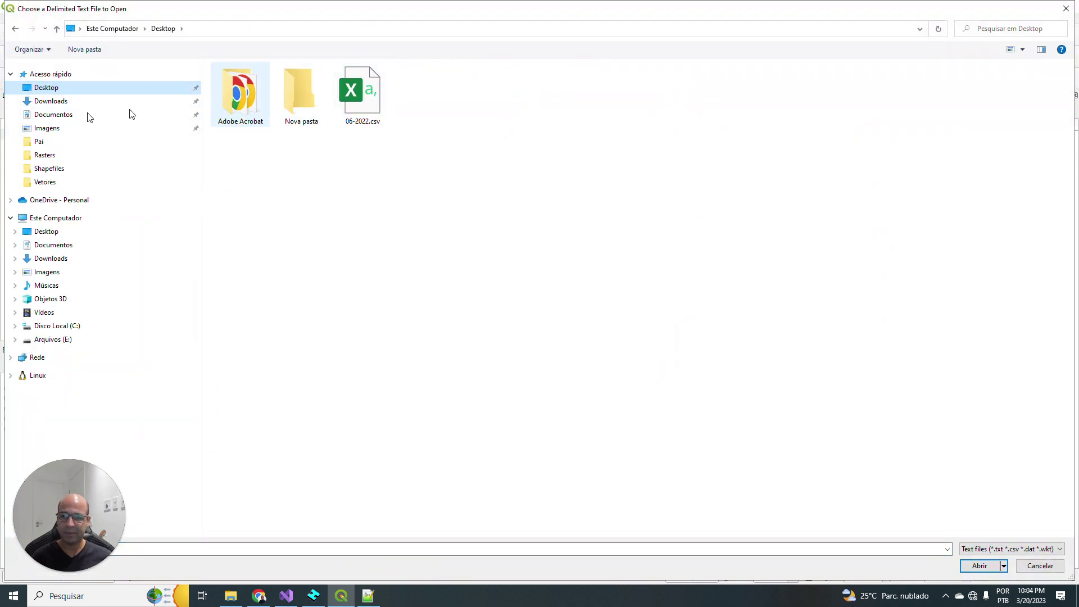
{"action": "double_click", "coordinate": [360, 96]}
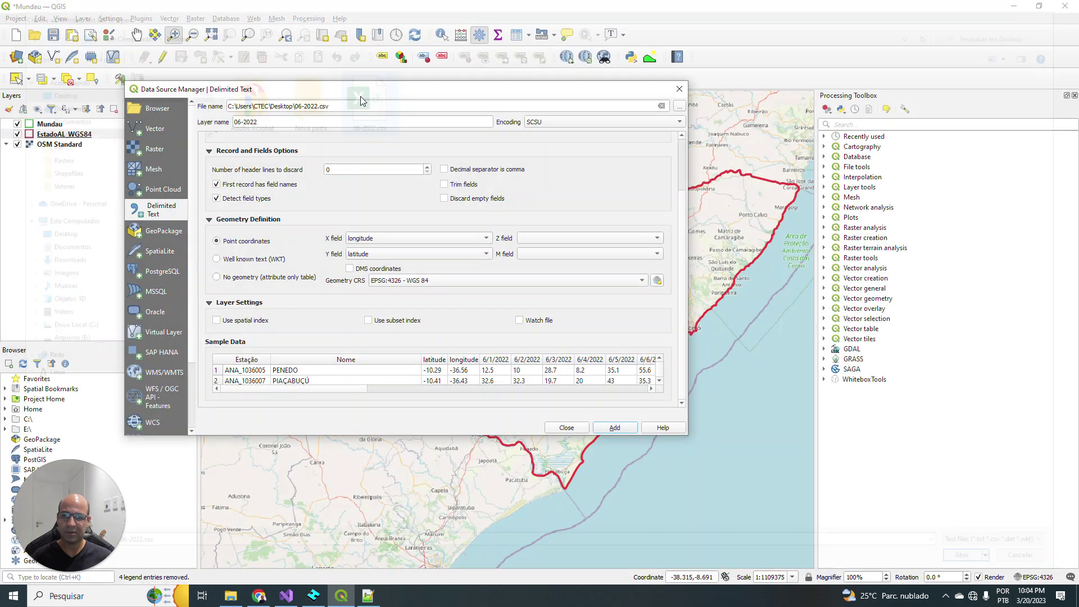
Step: Set the delimited text layer's name to Chuva-06-2022
{"action": "key", "text": "Tab"}
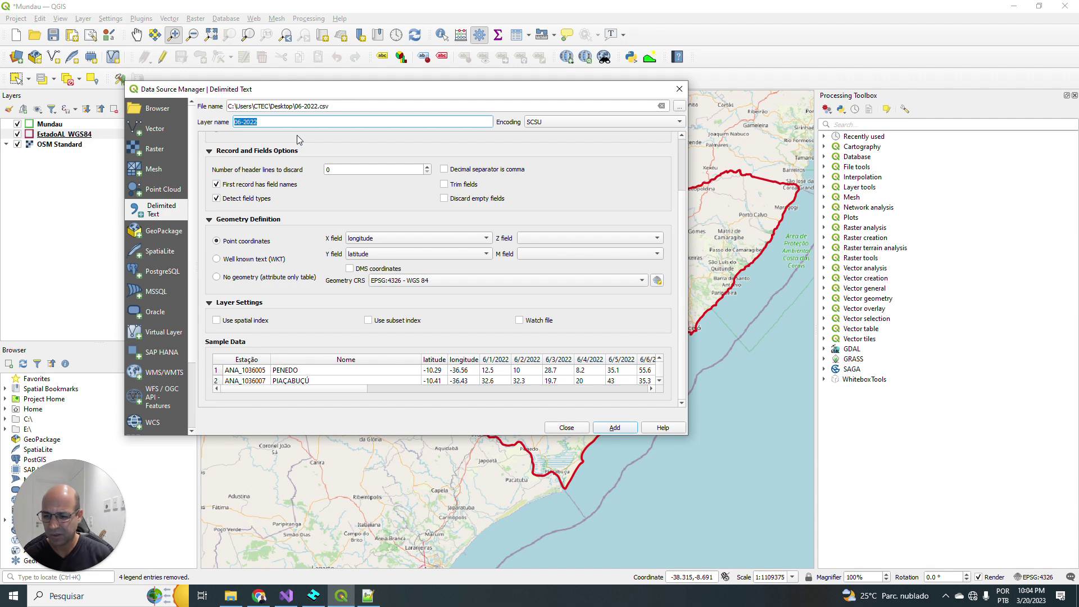
{"action": "key", "text": "Home"}
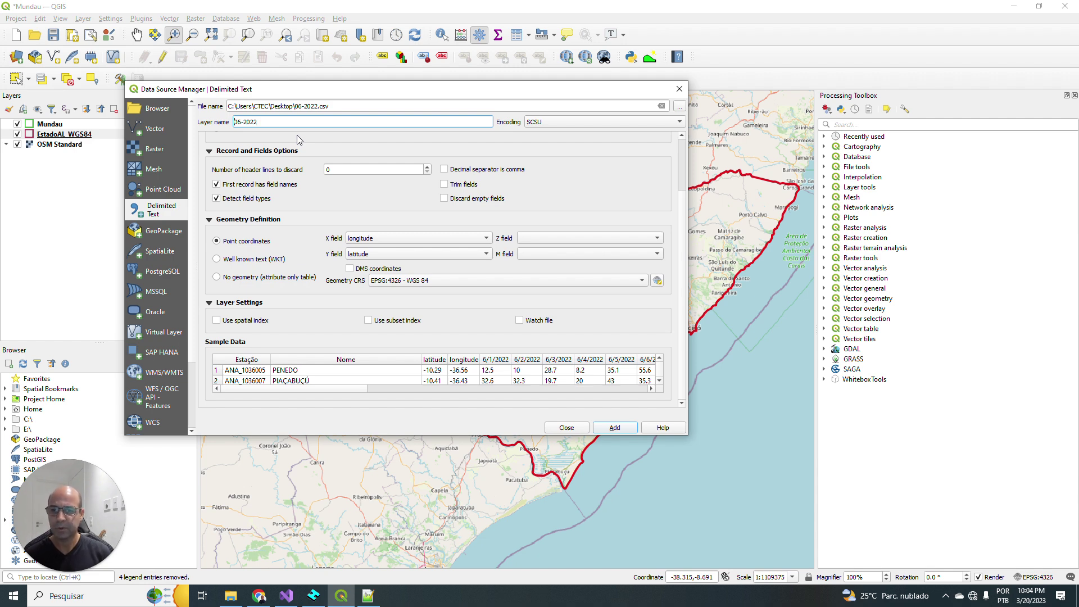
{"action": "type", "text": "C"}
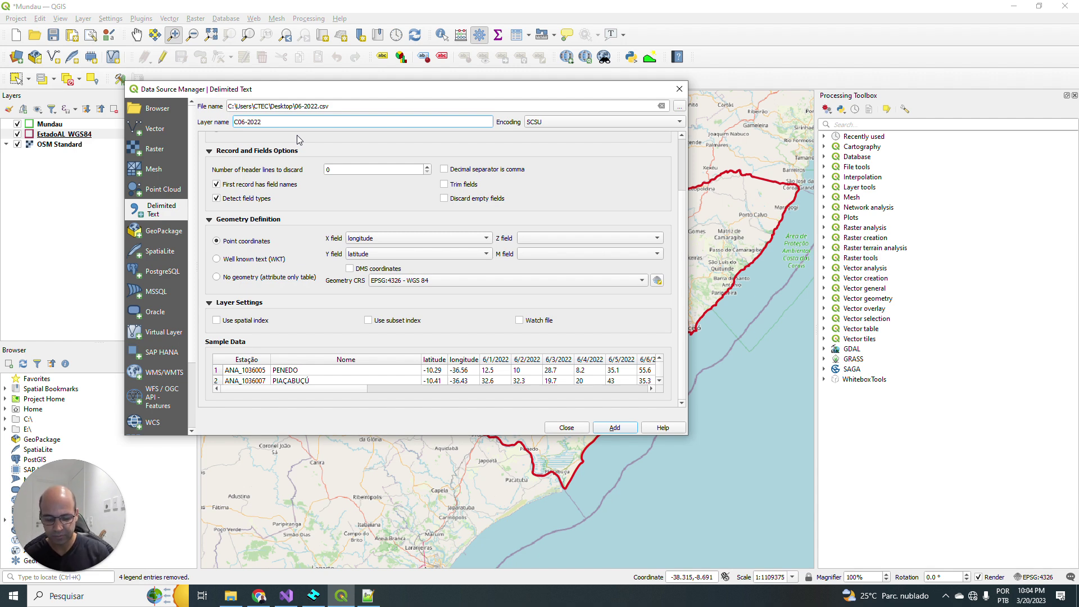
{"action": "type", "text": "huva-"}
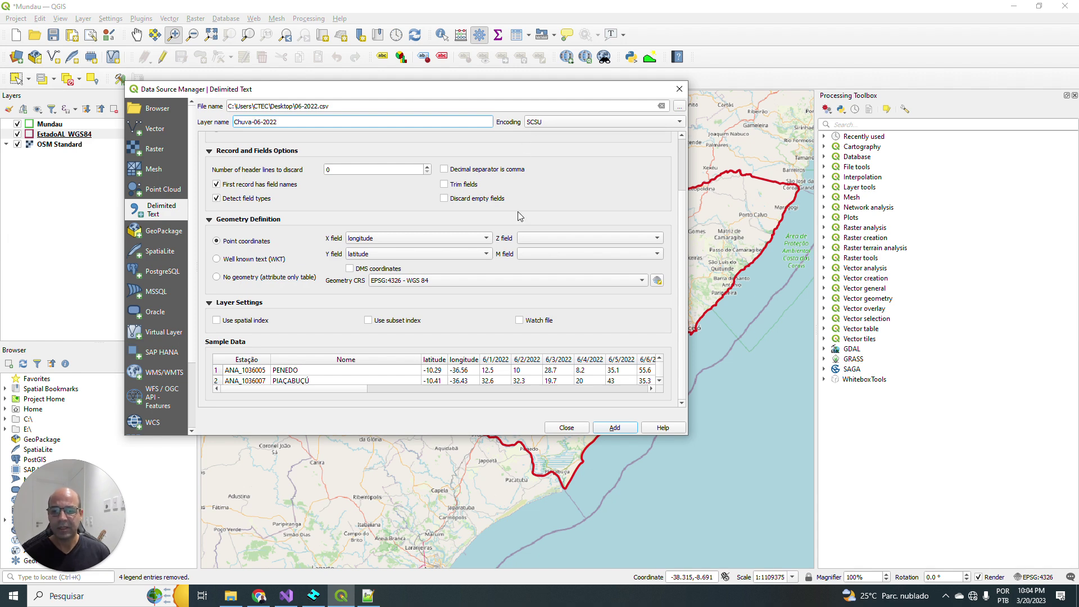
Step: Try the UTF-8 encoding for the delimited text file and set the encoding back to SCSU
{"action": "left_click_drag", "start_coordinate": [686, 433], "coordinate": [743, 566]}
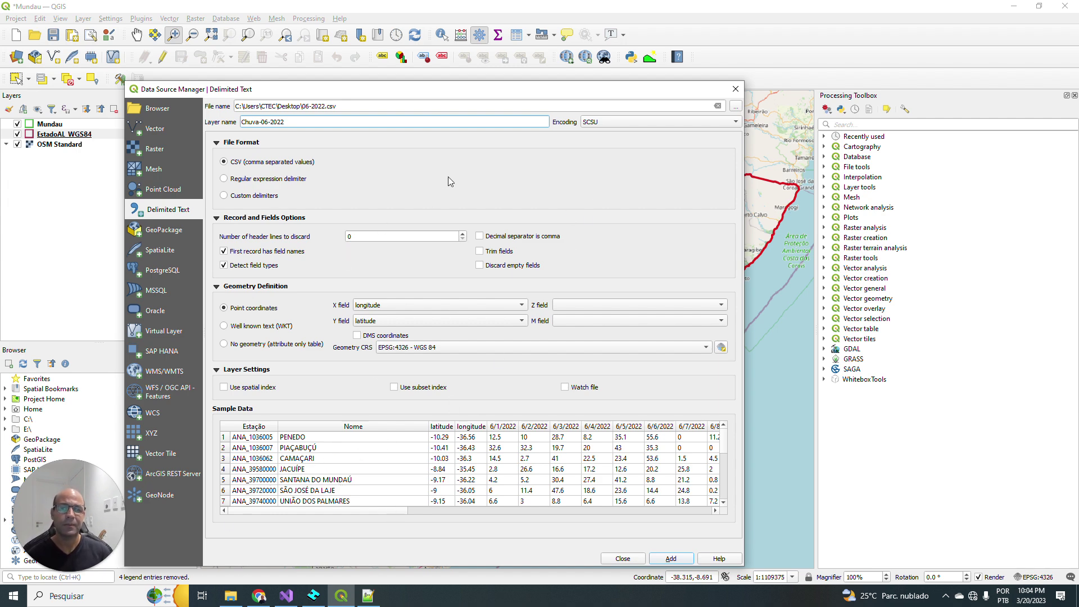
{"action": "left_click", "coordinate": [594, 127]}
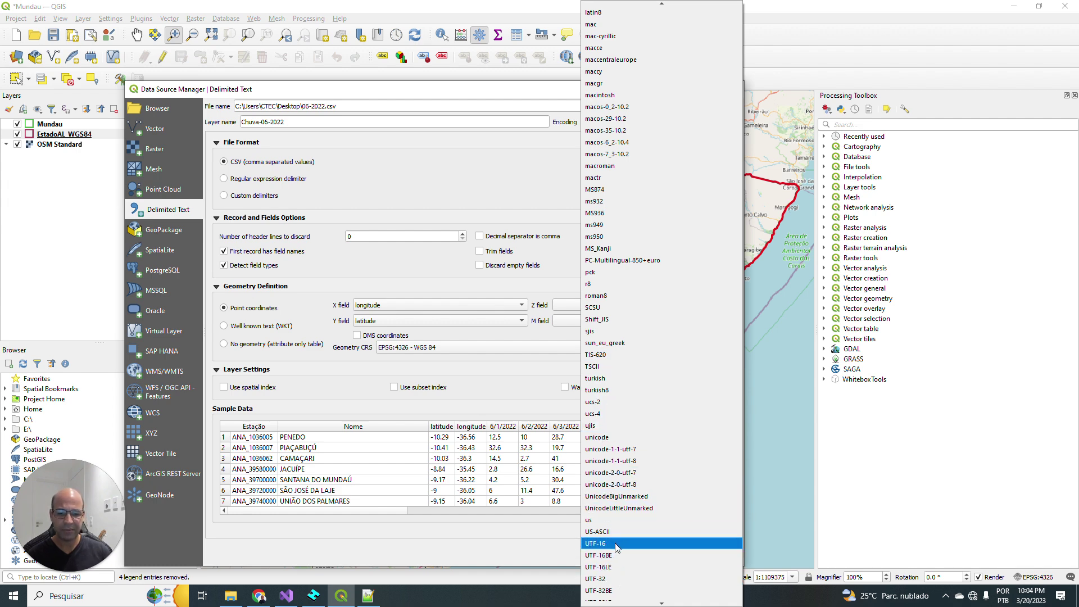
{"action": "scroll", "coordinate": [616, 558], "scroll_direction": "down", "scroll_amount": 1}
{"action": "left_click", "coordinate": [612, 592]}
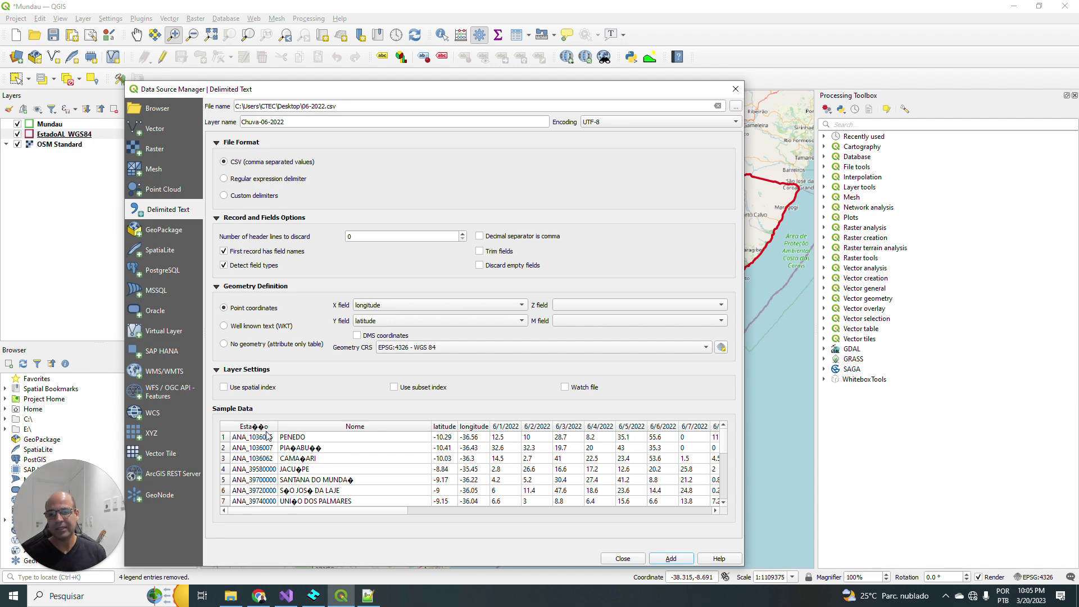
{"action": "left_click", "coordinate": [608, 122]}
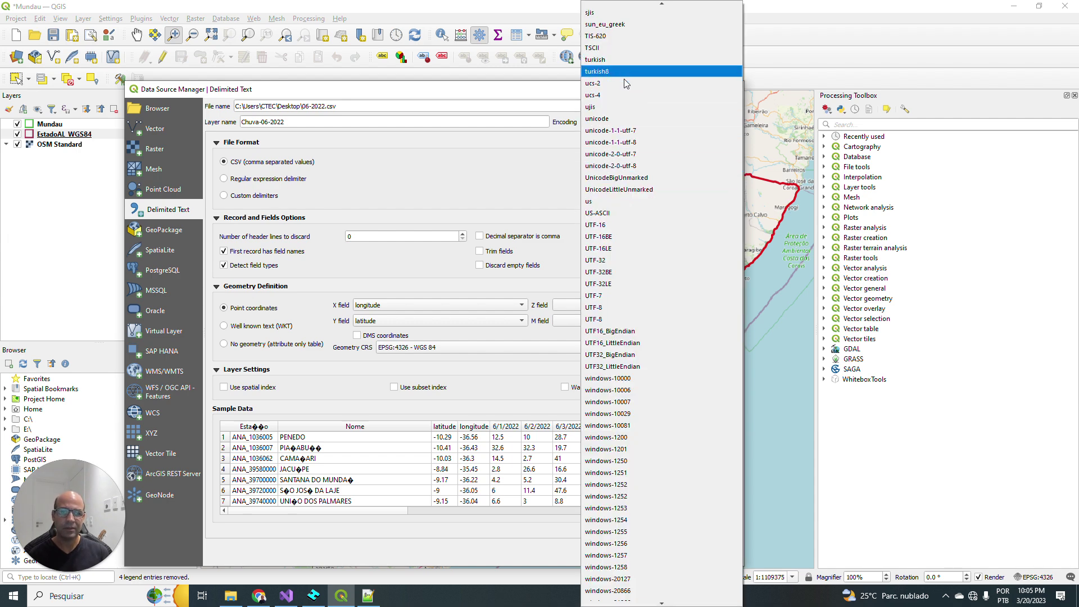
{"action": "scroll", "coordinate": [624, 79], "scroll_direction": "up", "scroll_amount": 2}
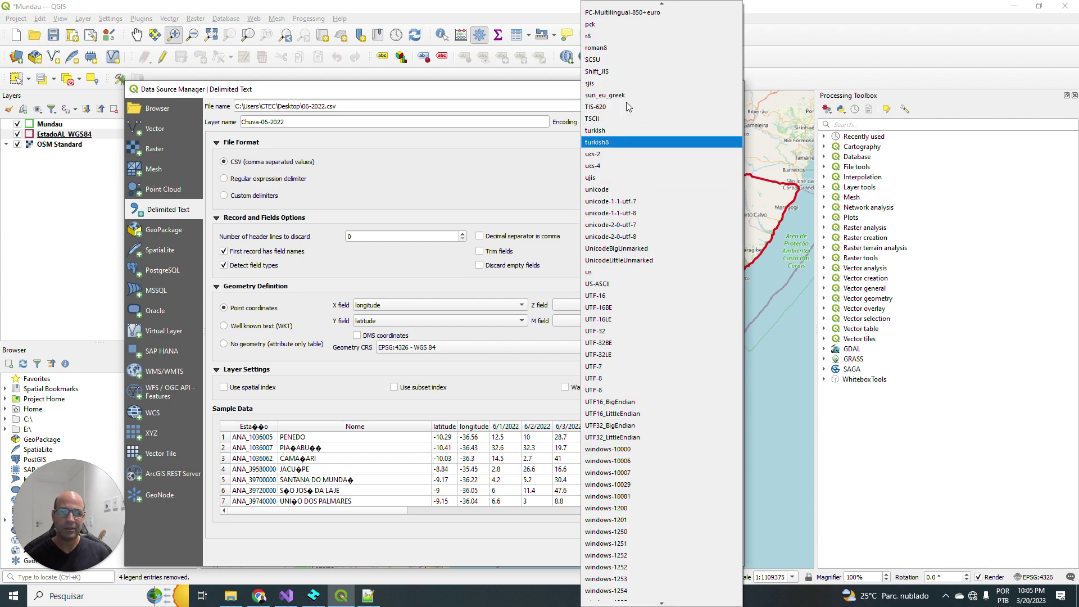
{"action": "left_click", "coordinate": [599, 60]}
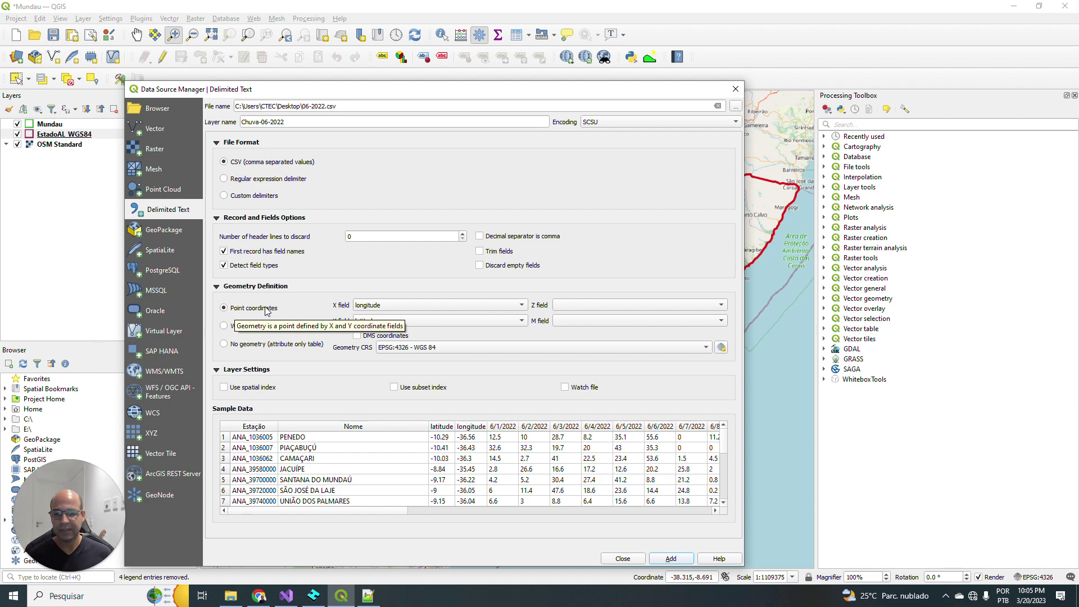
Step: Define the point geometry with longitude as X field, latitude as Y field and Total (mm) as Z field
{"action": "left_click", "coordinate": [385, 310]}
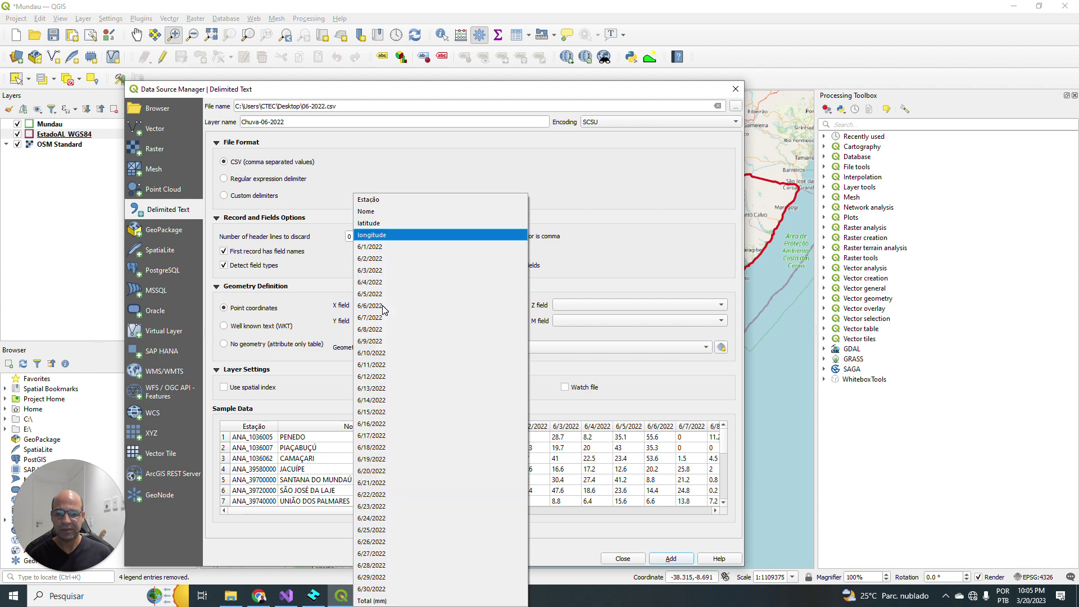
{"action": "left_click", "coordinate": [380, 235]}
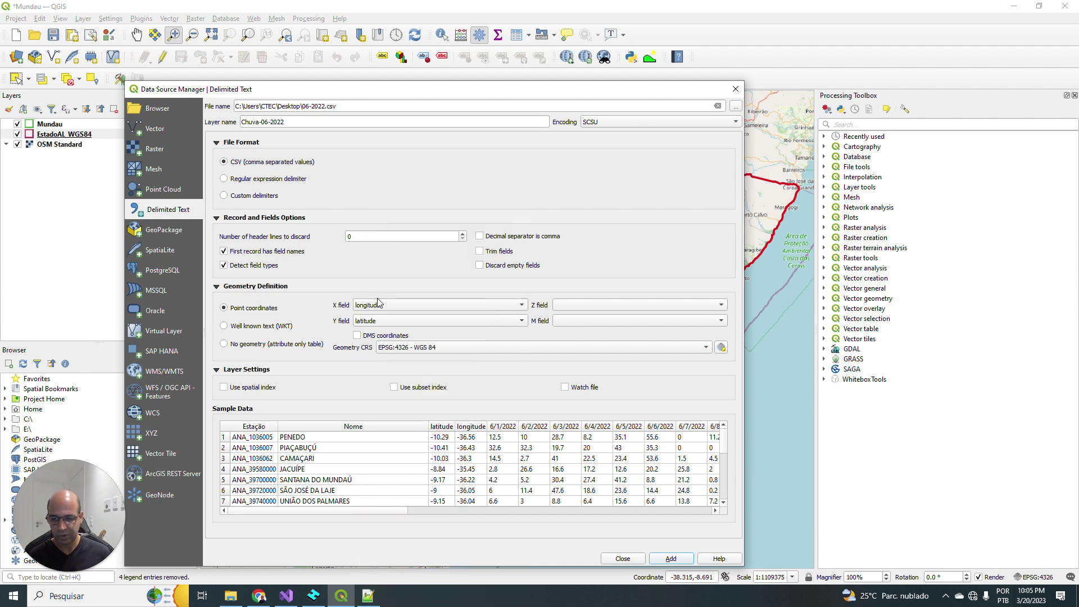
{"action": "left_click", "coordinate": [387, 321]}
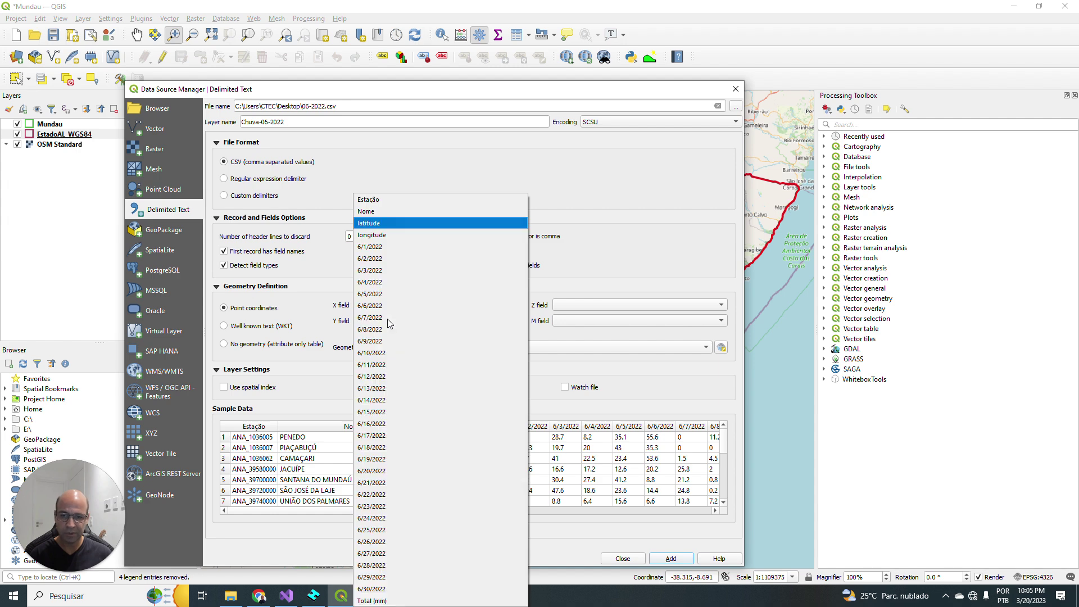
{"action": "left_click", "coordinate": [379, 224]}
{"action": "left_click", "coordinate": [585, 309]}
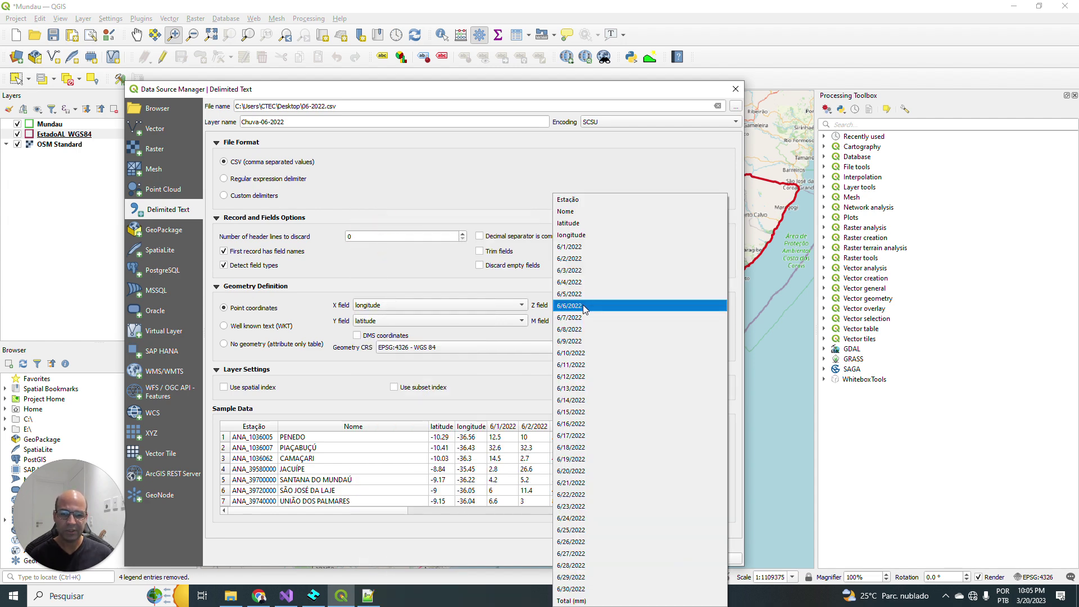
{"action": "left_click", "coordinate": [575, 601]}
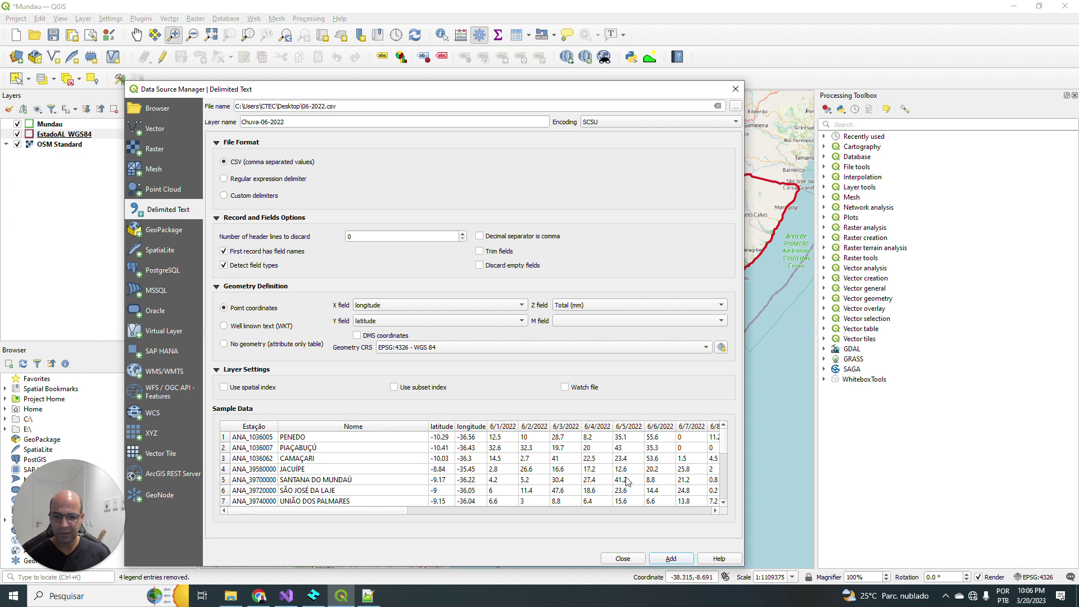
Step: Check the sample data through its last rows and the Total (mm) column, and add the layer to the project
{"action": "left_click_drag", "start_coordinate": [723, 444], "coordinate": [720, 498]}
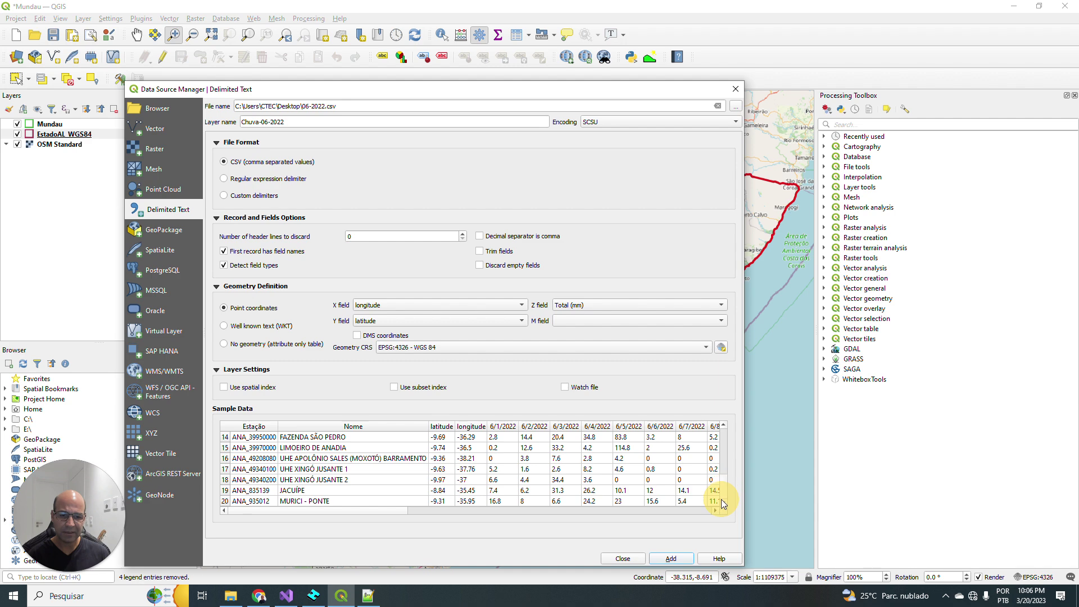
{"action": "left_click_drag", "start_coordinate": [395, 512], "coordinate": [718, 515]}
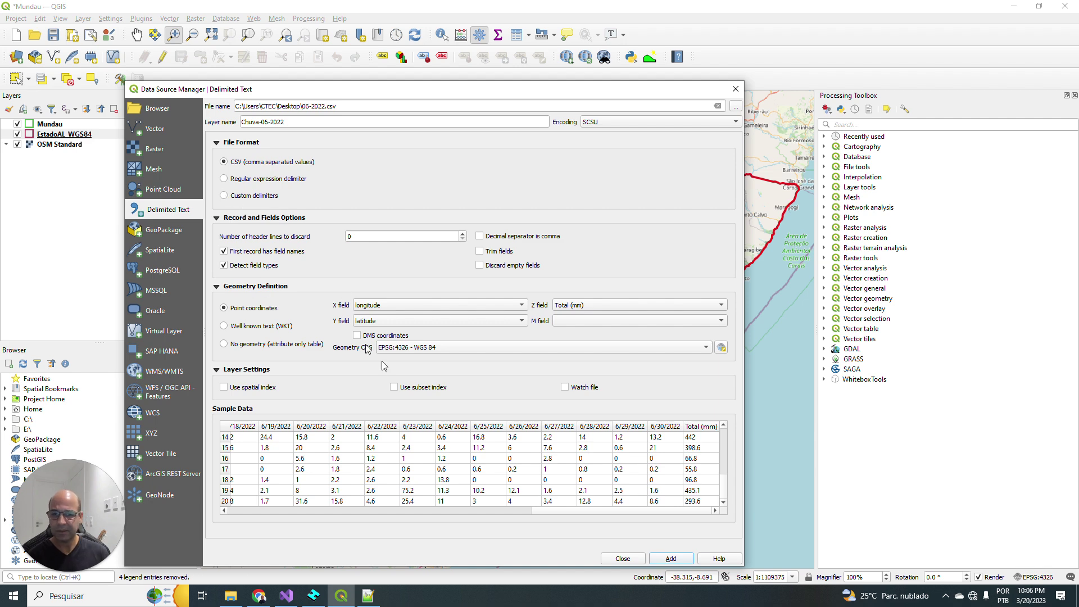
{"action": "left_click", "coordinate": [671, 558]}
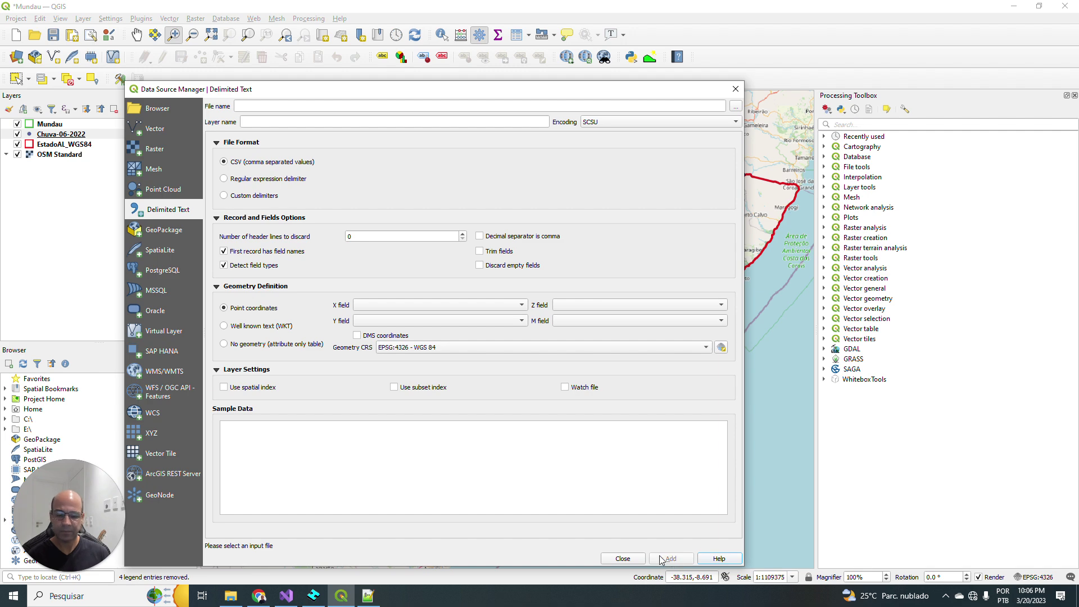
{"action": "left_click", "coordinate": [623, 558]}
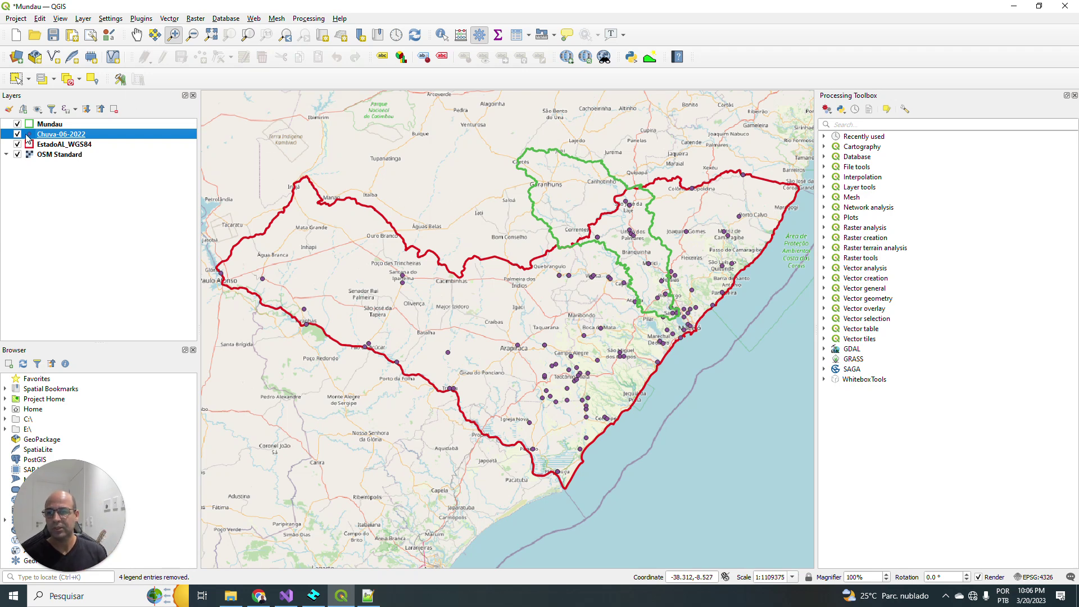
Step: Apply the dot red symbol at a size of 2.4 mm to the Chuva-06-2022 points
{"action": "double_click", "coordinate": [43, 134]}
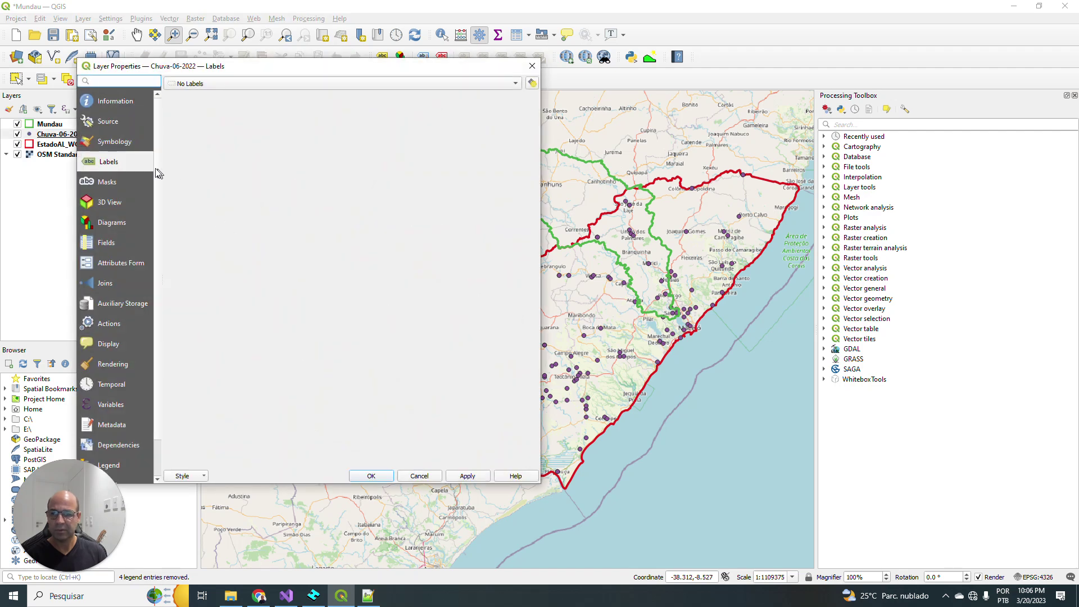
{"action": "left_click", "coordinate": [115, 142]}
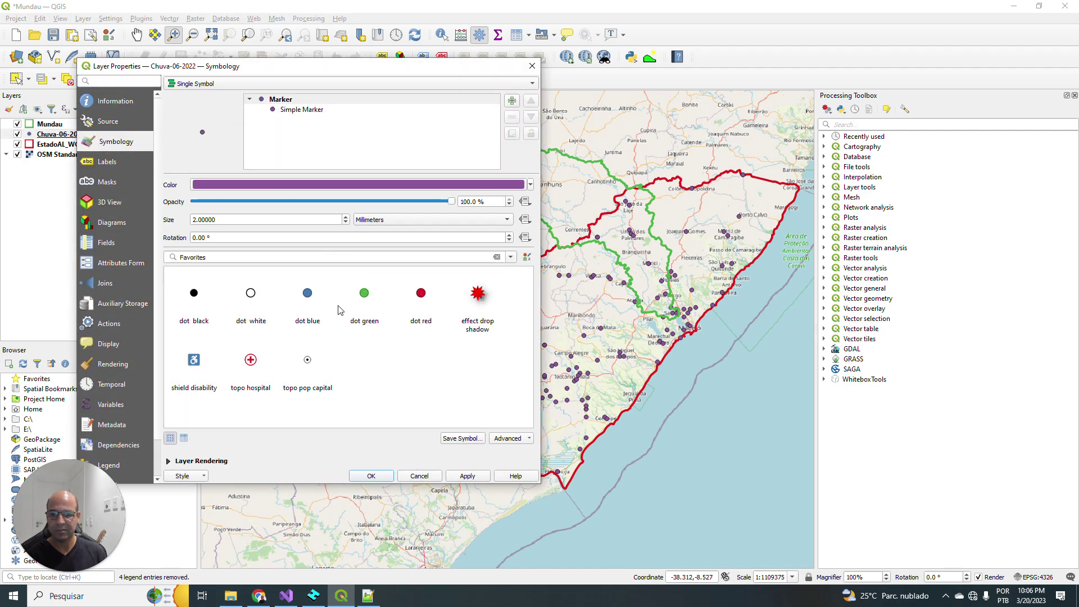
{"action": "left_click", "coordinate": [417, 300]}
{"action": "scroll", "coordinate": [343, 222], "scroll_direction": "up", "scroll_amount": 10}
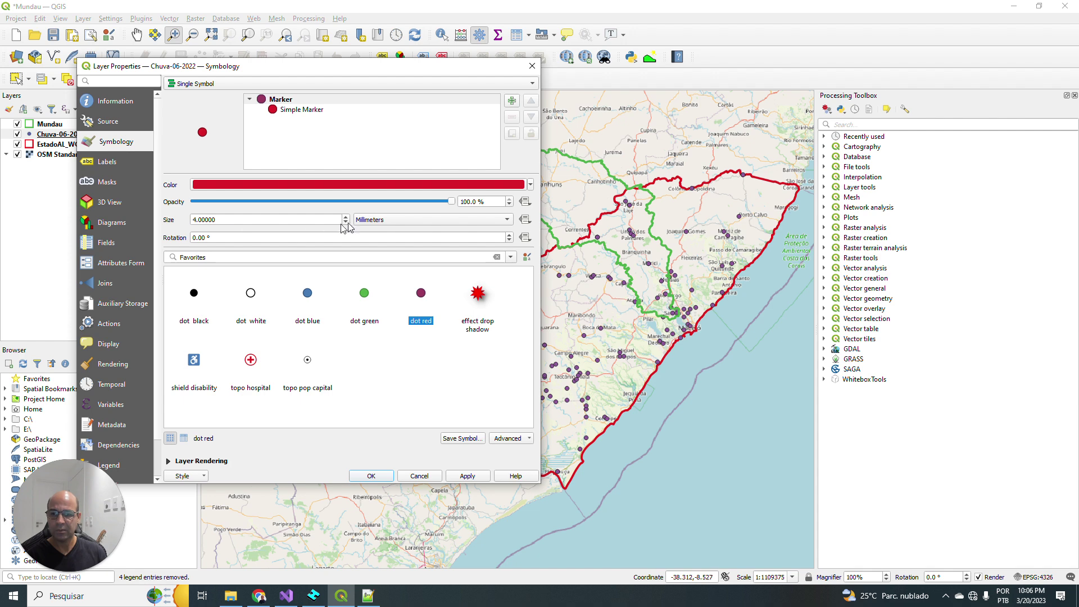
{"action": "scroll", "coordinate": [344, 225], "scroll_direction": "down", "scroll_amount": 6}
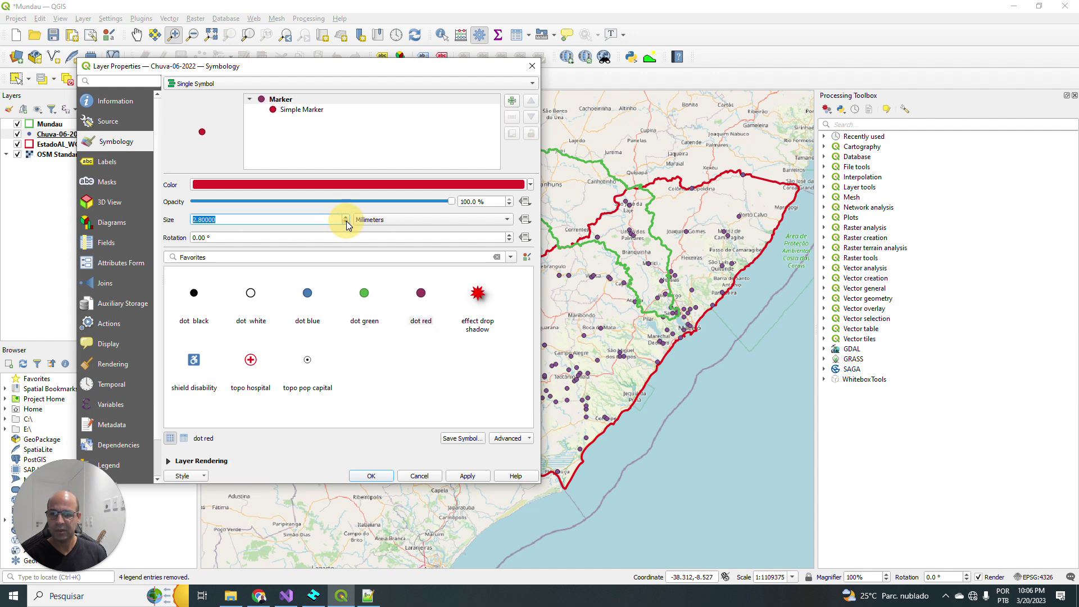
{"action": "left_click", "coordinate": [345, 222]}
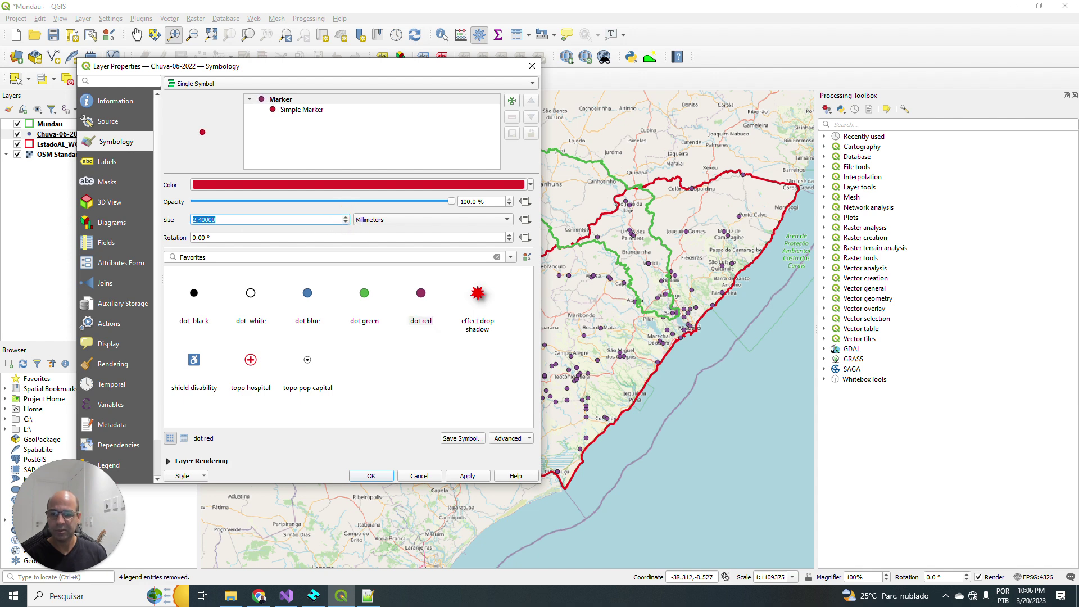
{"action": "left_click", "coordinate": [467, 475]}
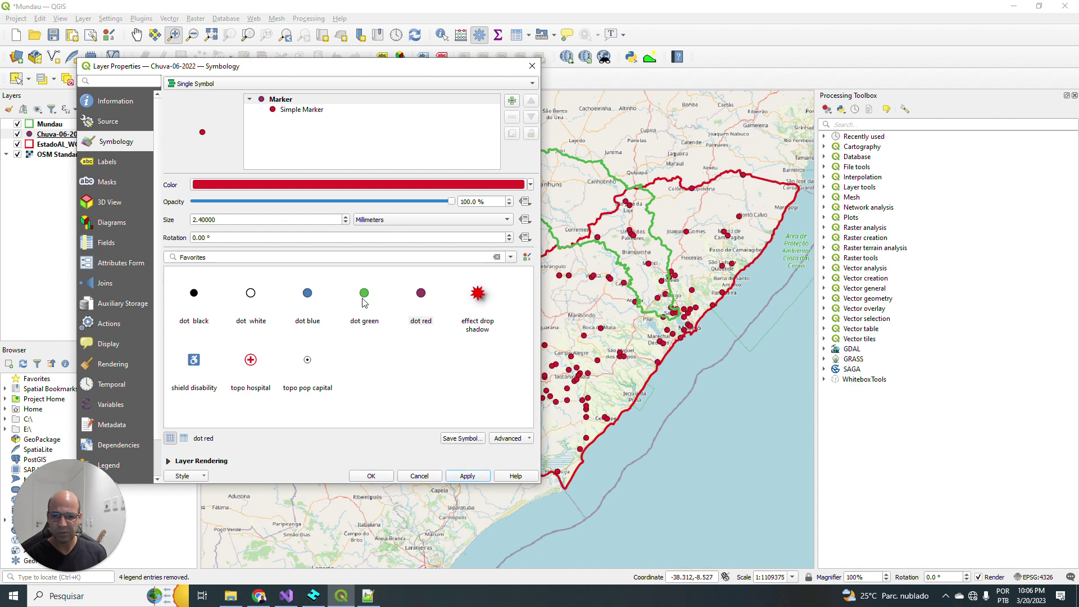
Step: Apply the dot blue symbol at a size of 2.4 mm to the Chuva-06-2022 points and close the layer properties
{"action": "left_click", "coordinate": [310, 295]}
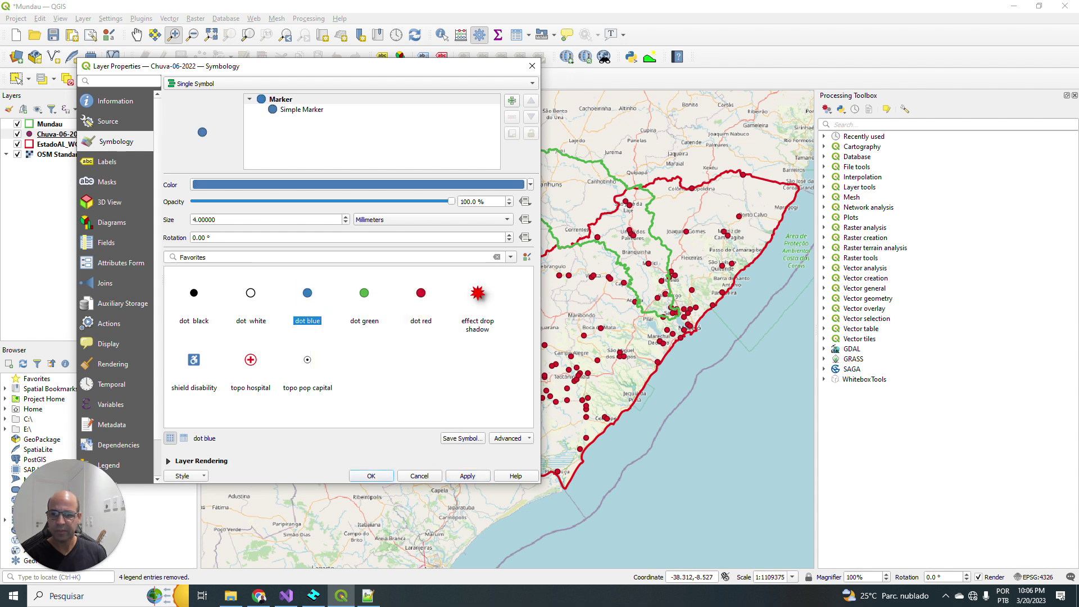
{"action": "scroll", "coordinate": [343, 222], "scroll_direction": "down", "scroll_amount": 8}
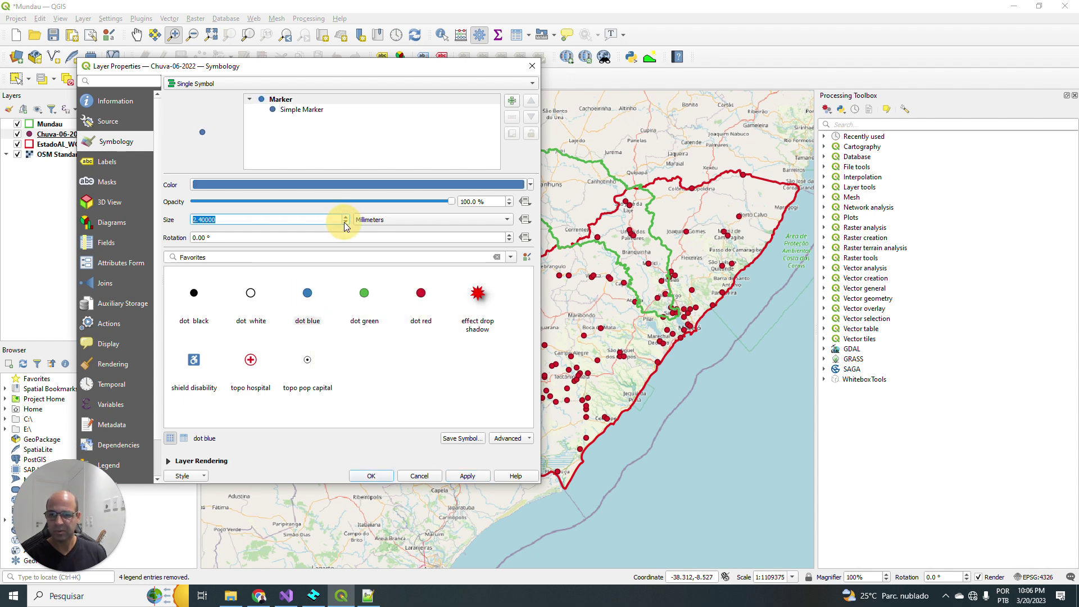
{"action": "left_click", "coordinate": [468, 475]}
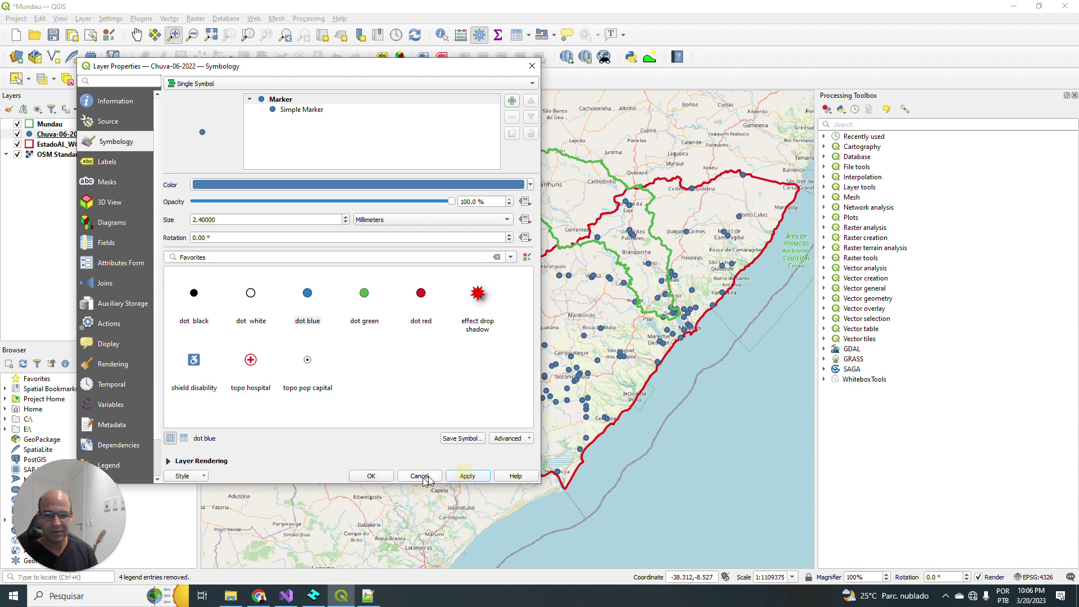
{"action": "left_click", "coordinate": [373, 477]}
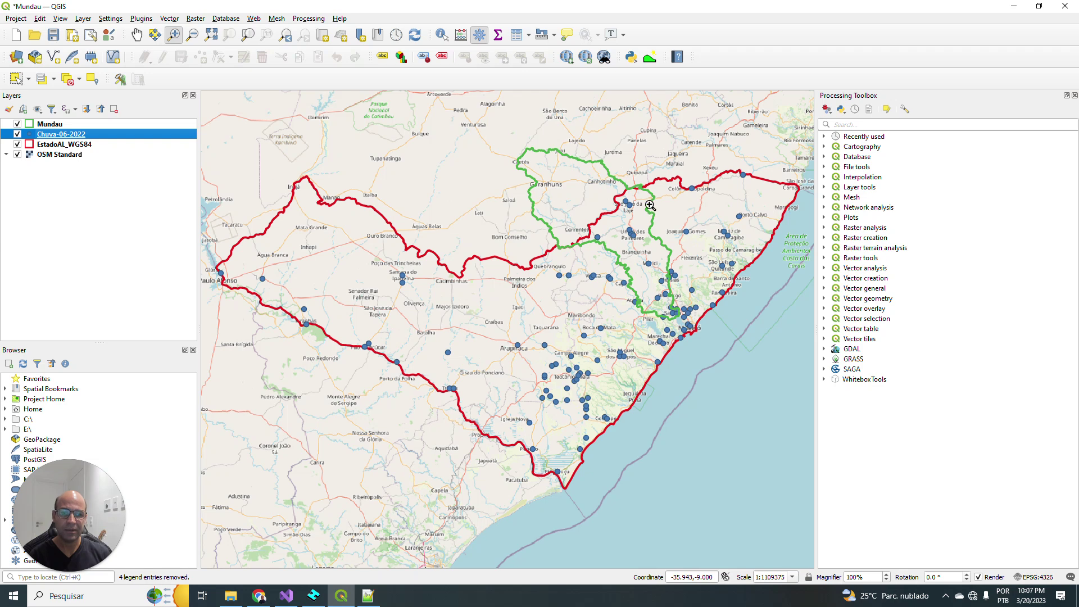
Step: Hide the EstadoAL_WGS84 layer to view the stations against the Mundau basin, and show it again
{"action": "left_click", "coordinate": [18, 144]}
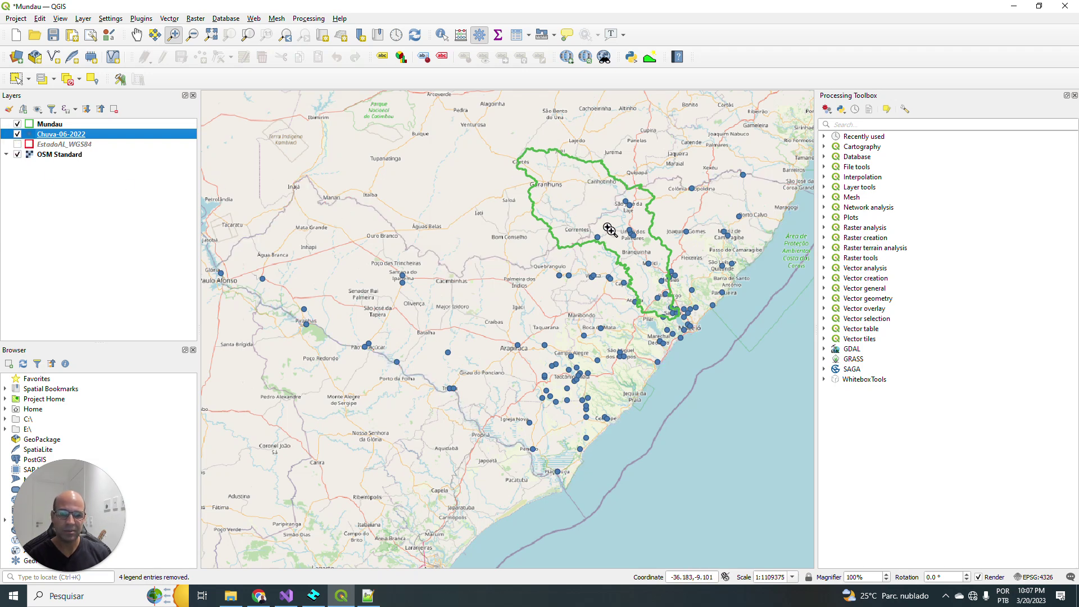
{"action": "left_click", "coordinate": [18, 144]}
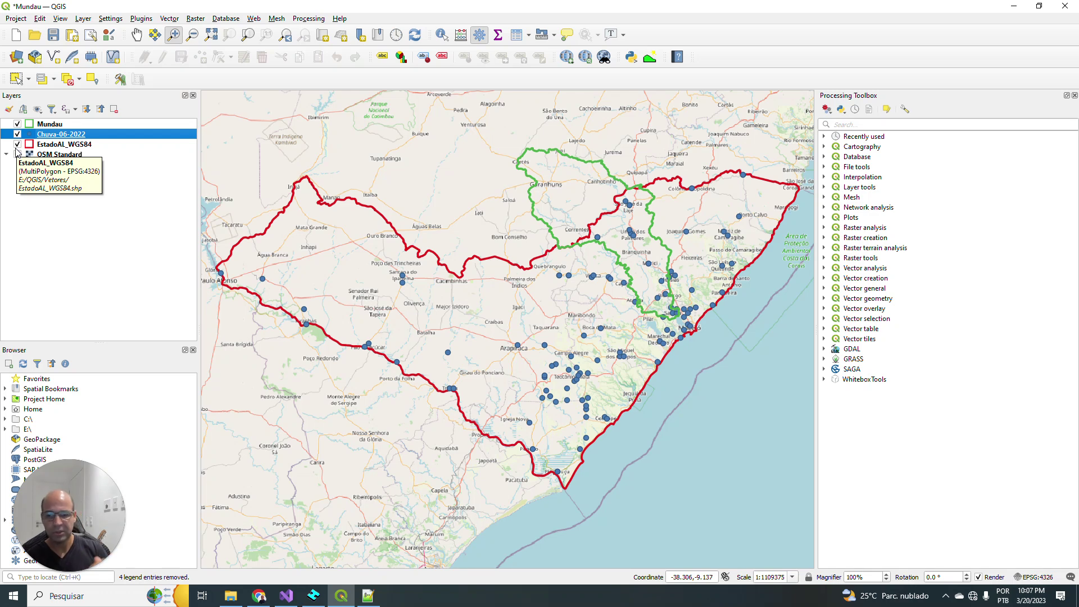
Step: Set up the Clip geoprocessing tool with Mundau as the input layer and EstadoAL_WGS84 as the overlay layer
{"action": "left_click", "coordinate": [168, 18]}
{"action": "mouse_move", "coordinate": [179, 32]}
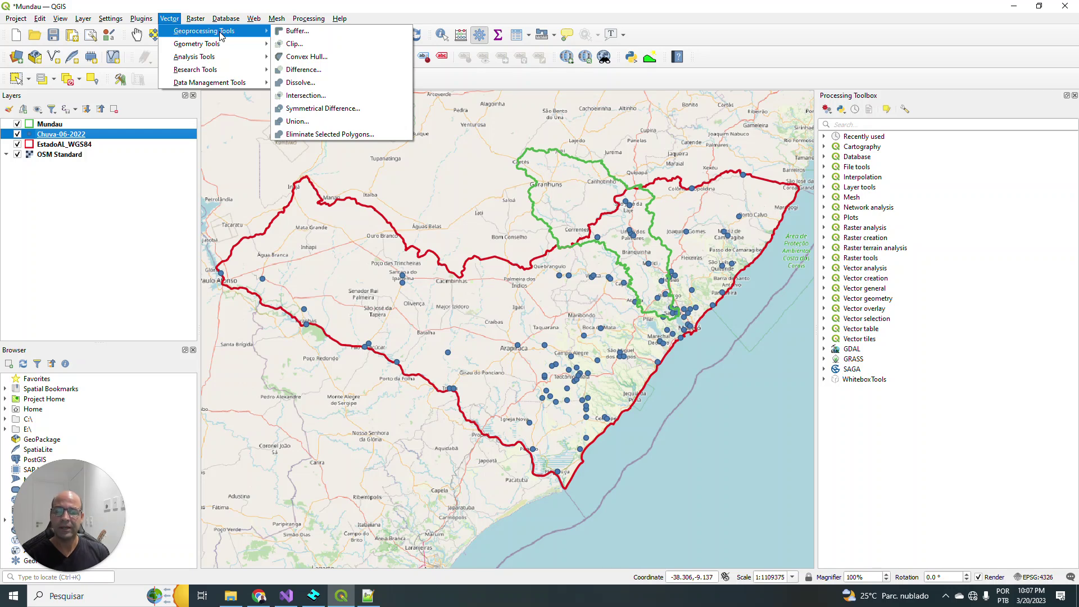
{"action": "left_click", "coordinate": [309, 45]}
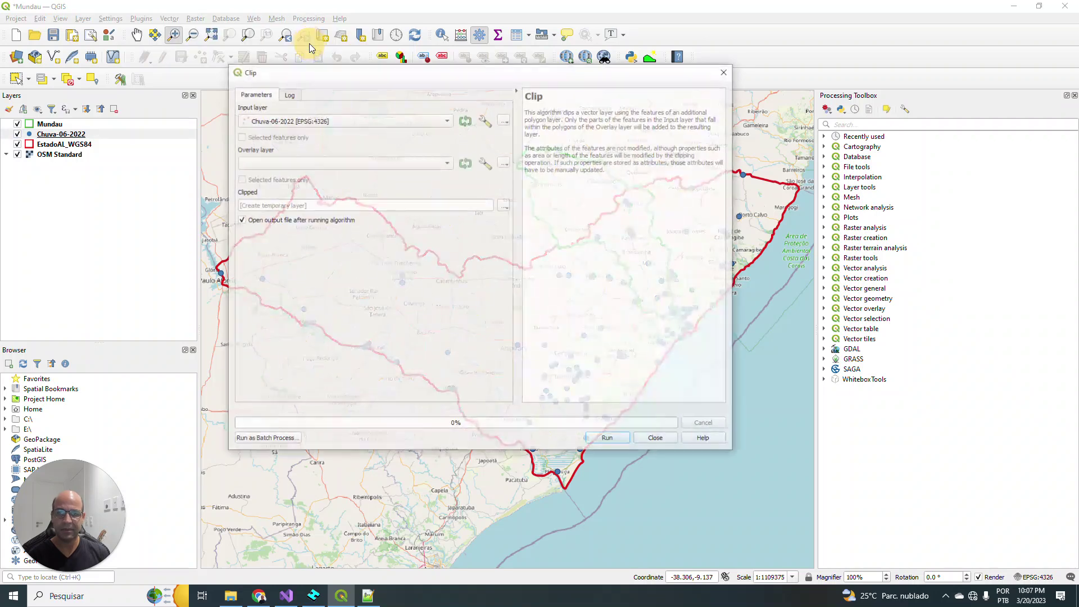
{"action": "left_click", "coordinate": [296, 120]}
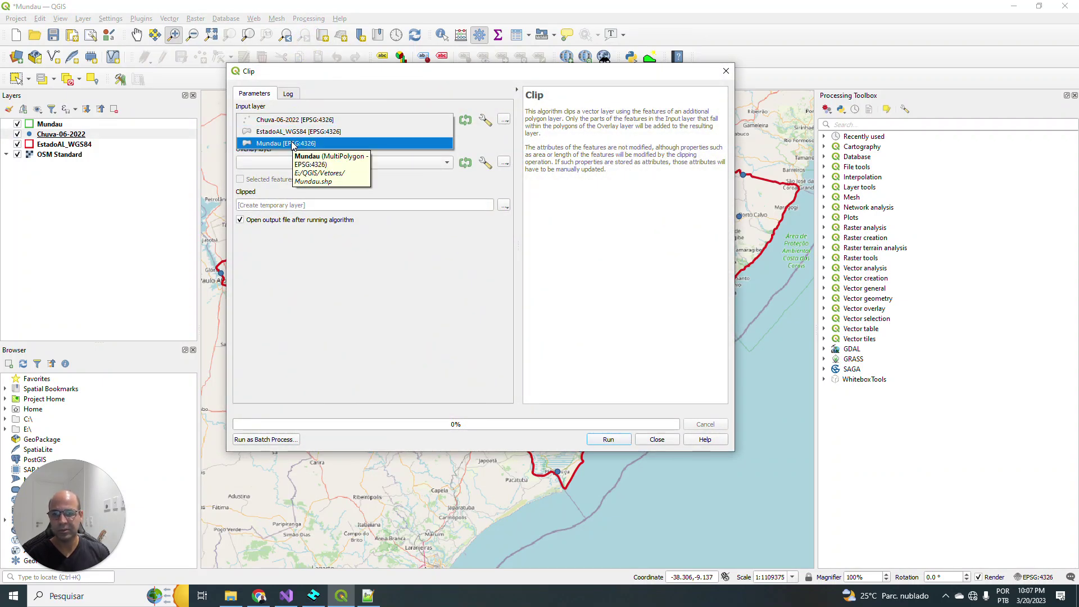
{"action": "left_click", "coordinate": [292, 145]}
{"action": "left_click", "coordinate": [308, 161]}
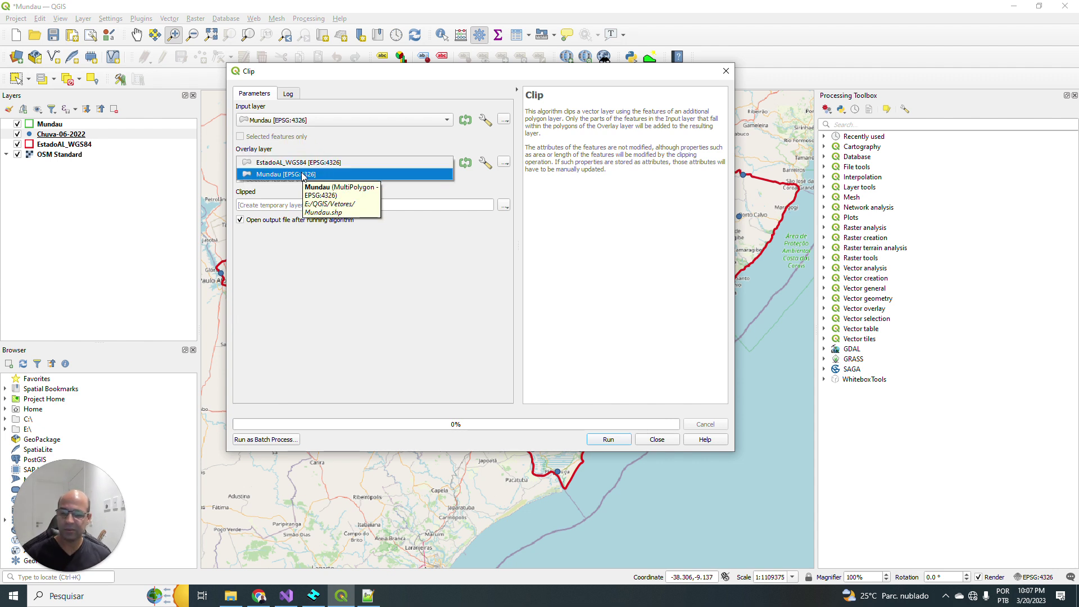
{"action": "left_click", "coordinate": [300, 162]}
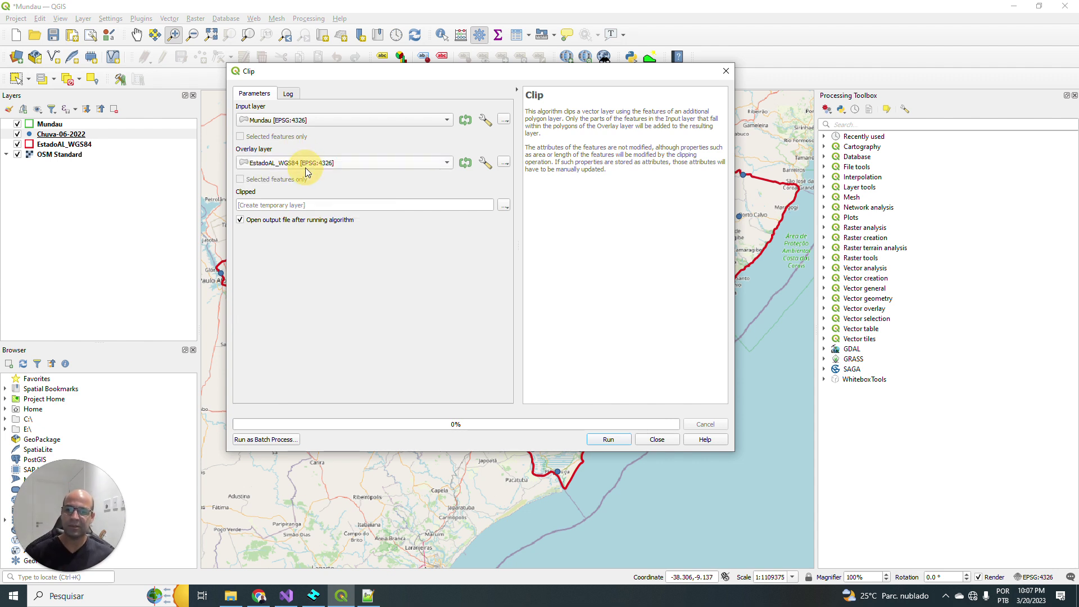
Step: Save the clip output as MundauAL.shp in the E:/QGIS/Vetores folder, run the clip and close the tool
{"action": "left_click", "coordinate": [505, 206]}
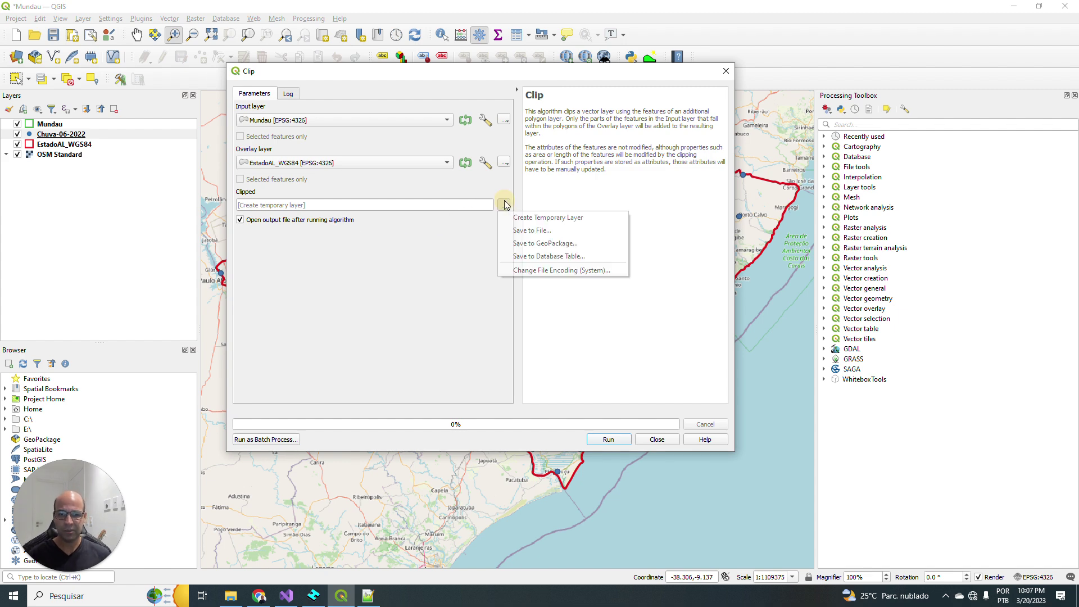
{"action": "left_click", "coordinate": [529, 232]}
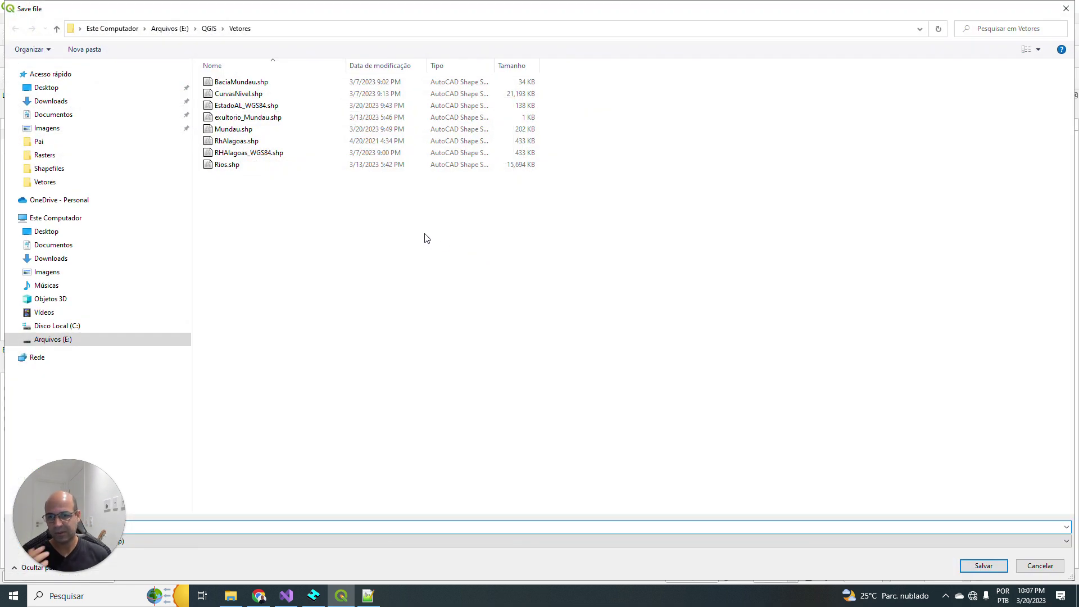
{"action": "left_click", "coordinate": [237, 131]}
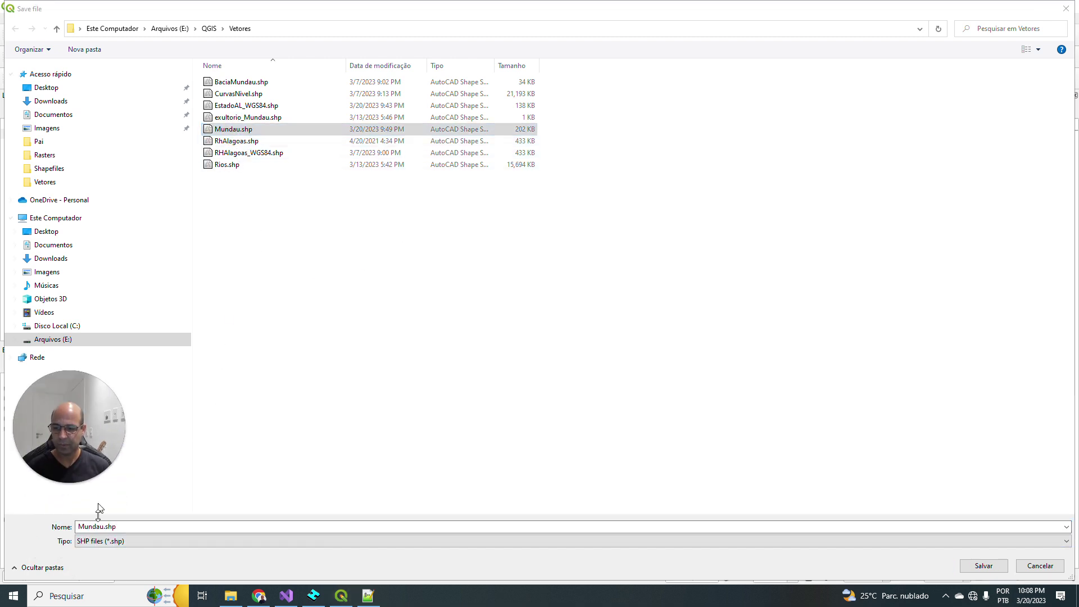
{"action": "left_click", "coordinate": [101, 526]}
{"action": "left_click", "coordinate": [104, 527]}
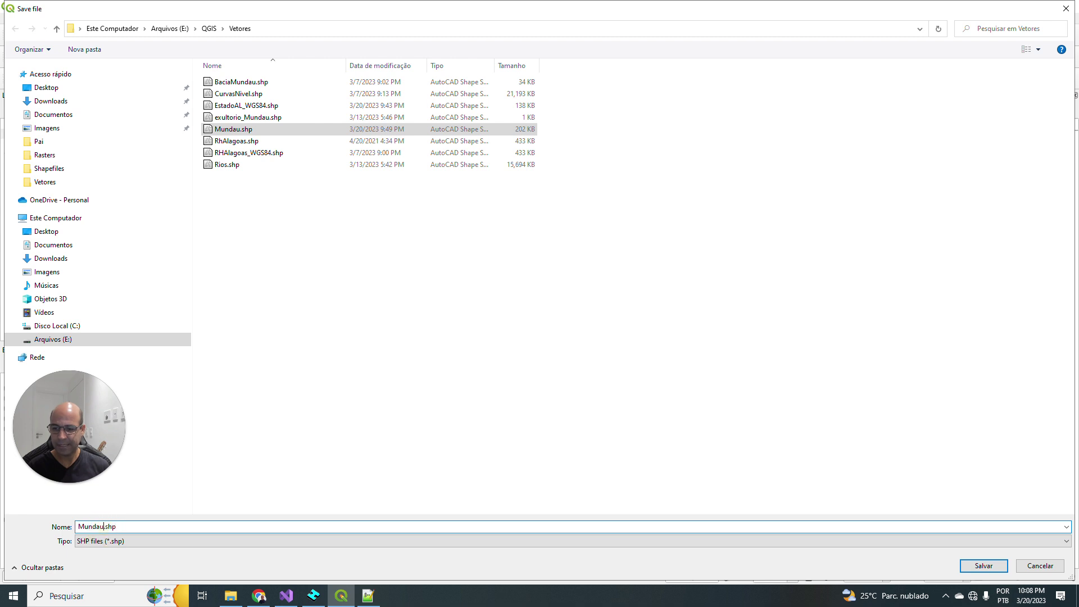
{"action": "type", "text": "AL"}
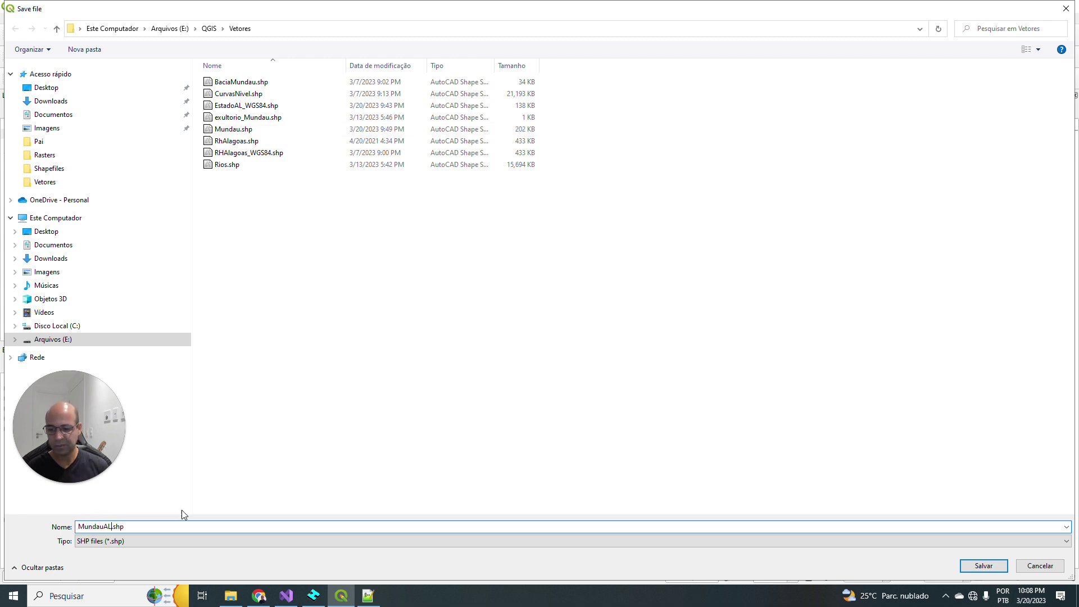
{"action": "left_click", "coordinate": [984, 565]}
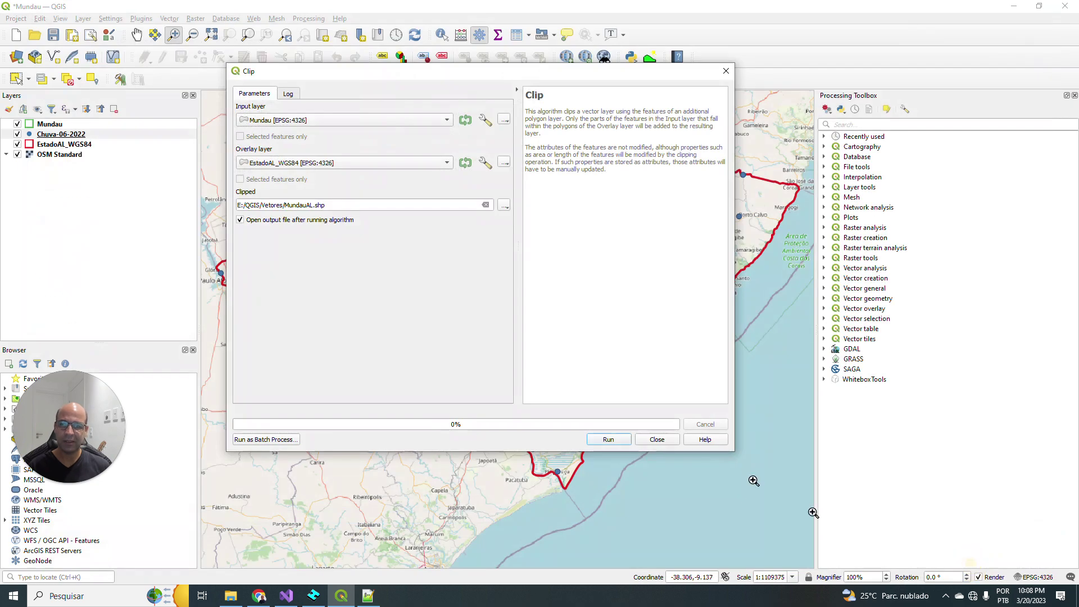
{"action": "left_click", "coordinate": [624, 444]}
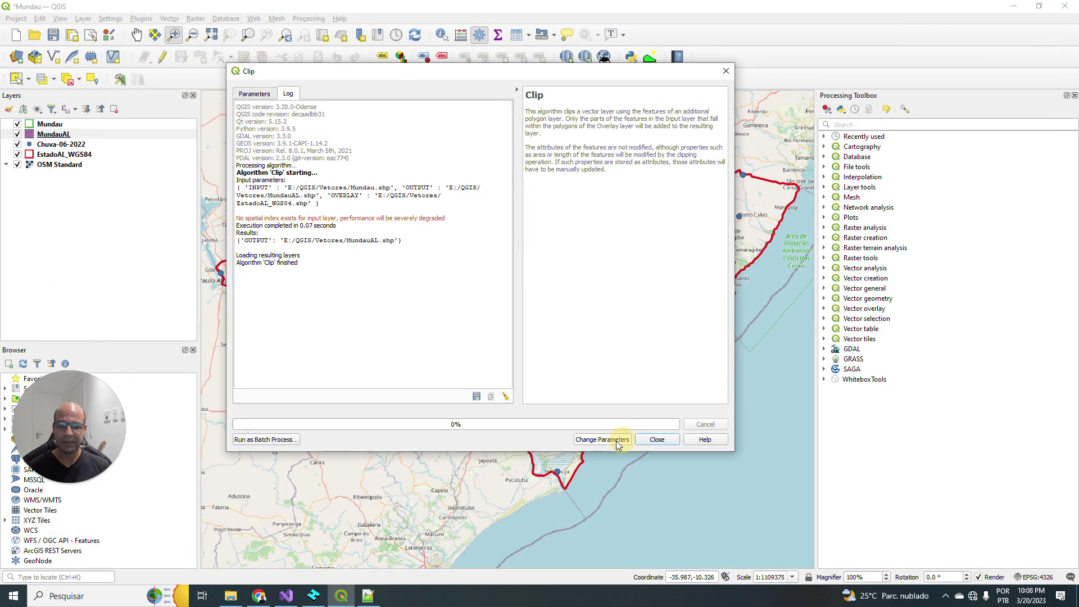
{"action": "left_click", "coordinate": [660, 439]}
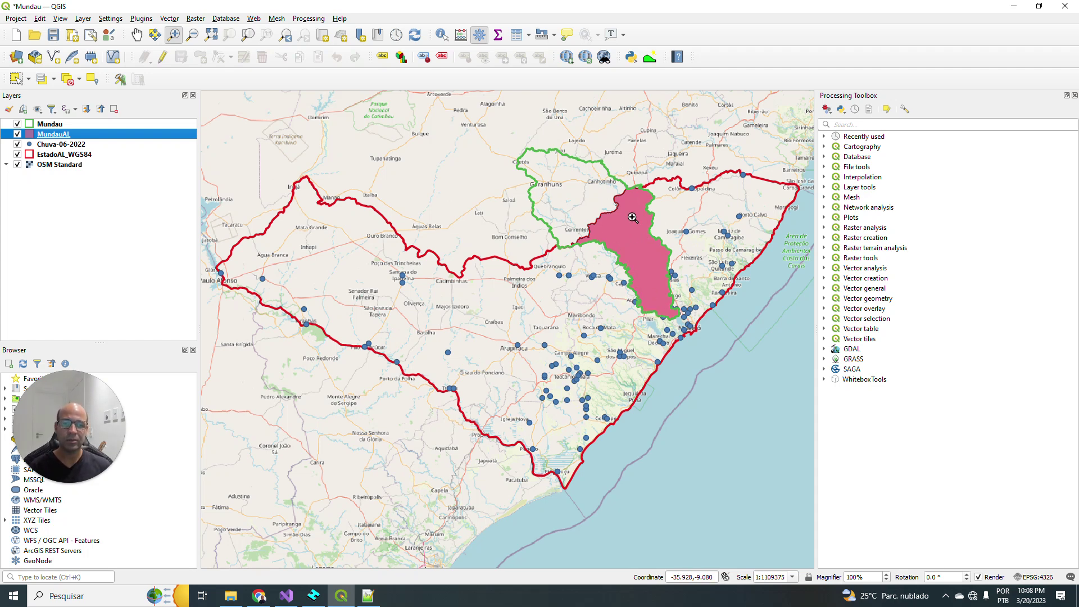
Step: Hide the Mundau and EstadoAL_WGS84 layers and apply the outline green symbol to the MundauAL layer
{"action": "left_click", "coordinate": [17, 124]}
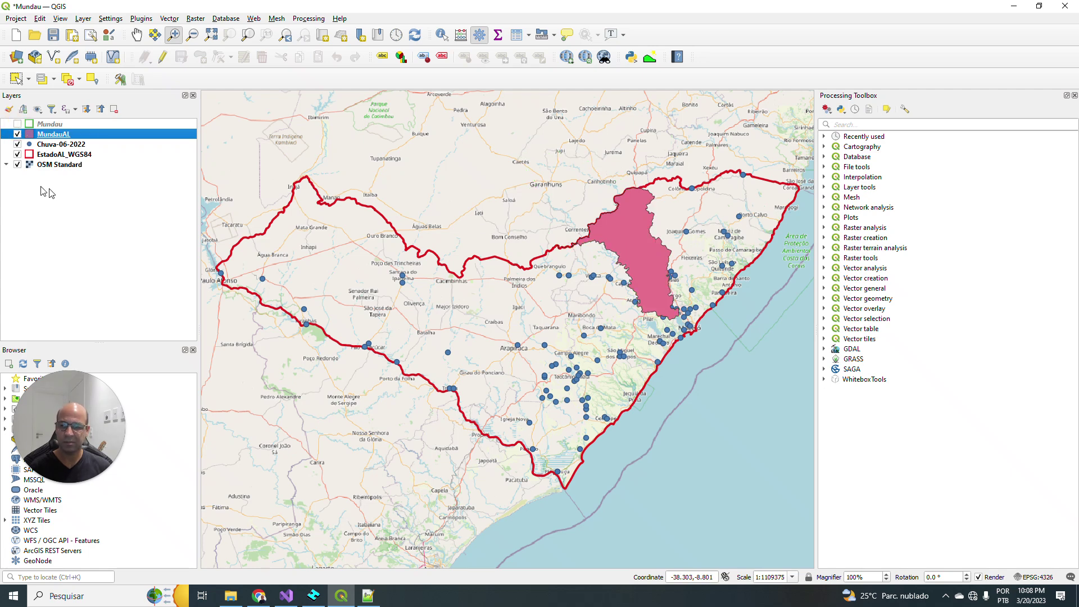
{"action": "left_click", "coordinate": [17, 154]}
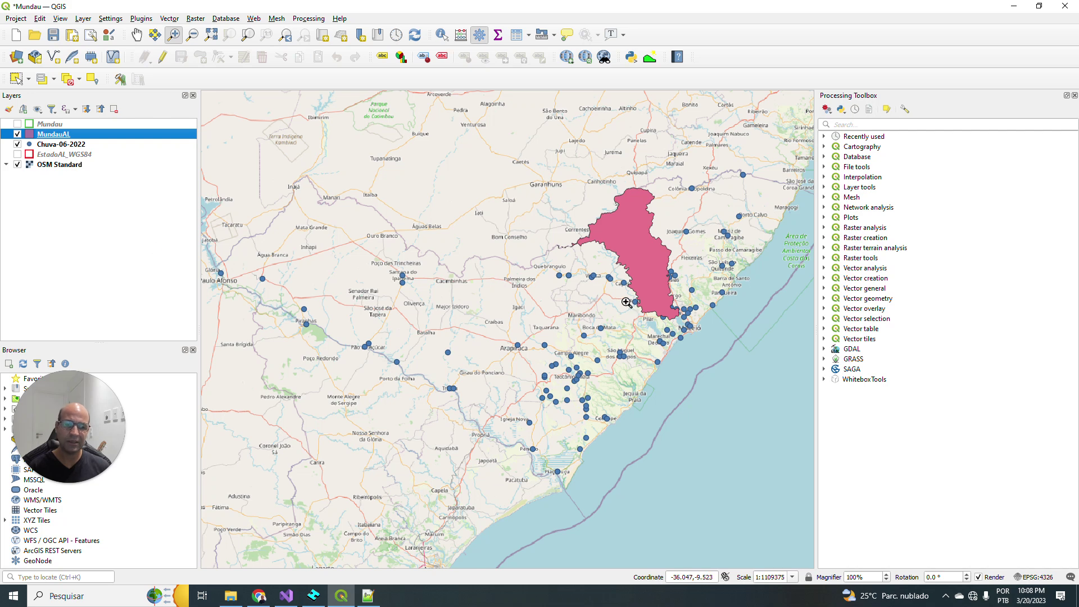
{"action": "double_click", "coordinate": [32, 137]}
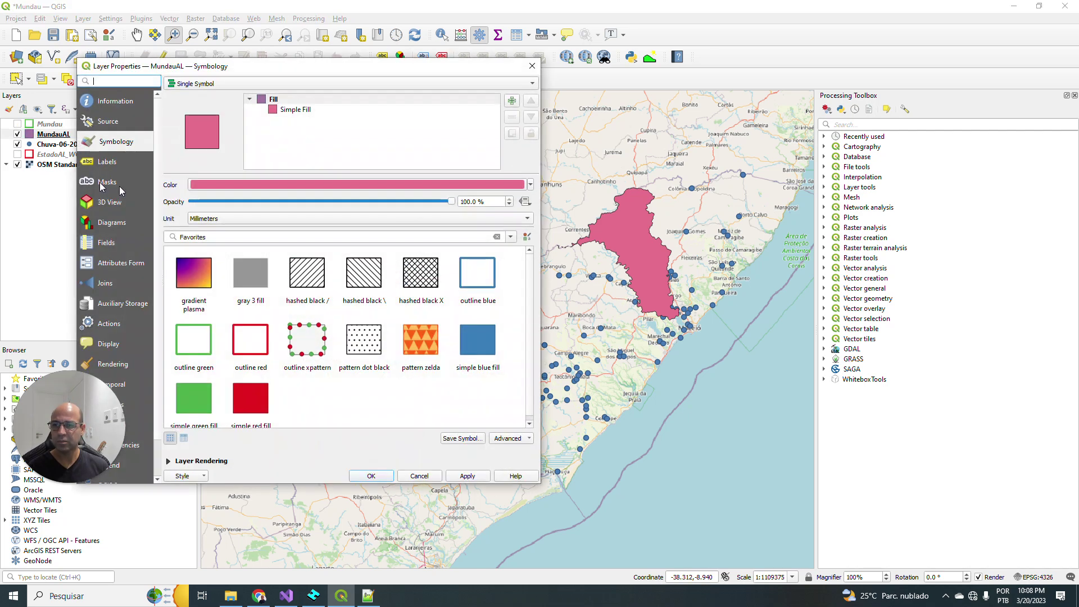
{"action": "left_click", "coordinate": [193, 340]}
{"action": "left_click", "coordinate": [466, 476]}
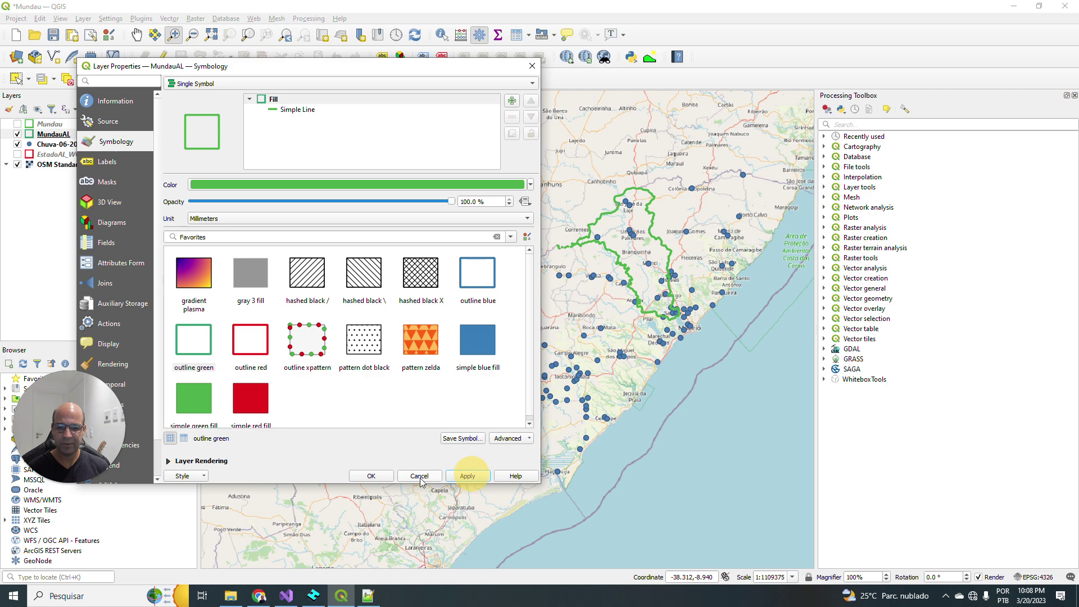
{"action": "left_click", "coordinate": [371, 475]}
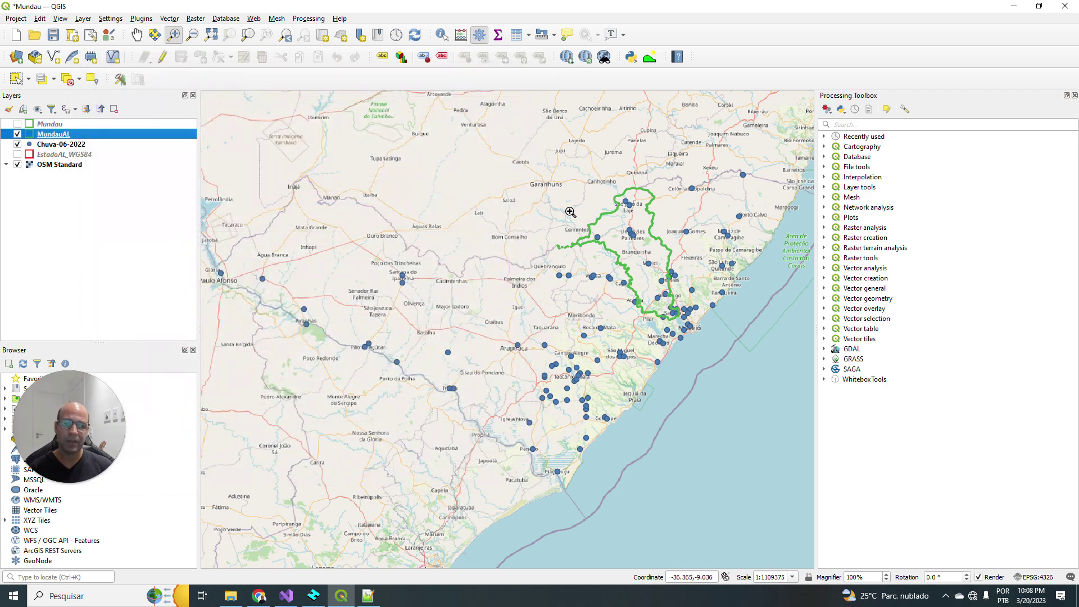
Step: Zoom to the MundauAL layer and widen the view to examine the stations in and around the basin
{"action": "right_click", "coordinate": [44, 137]}
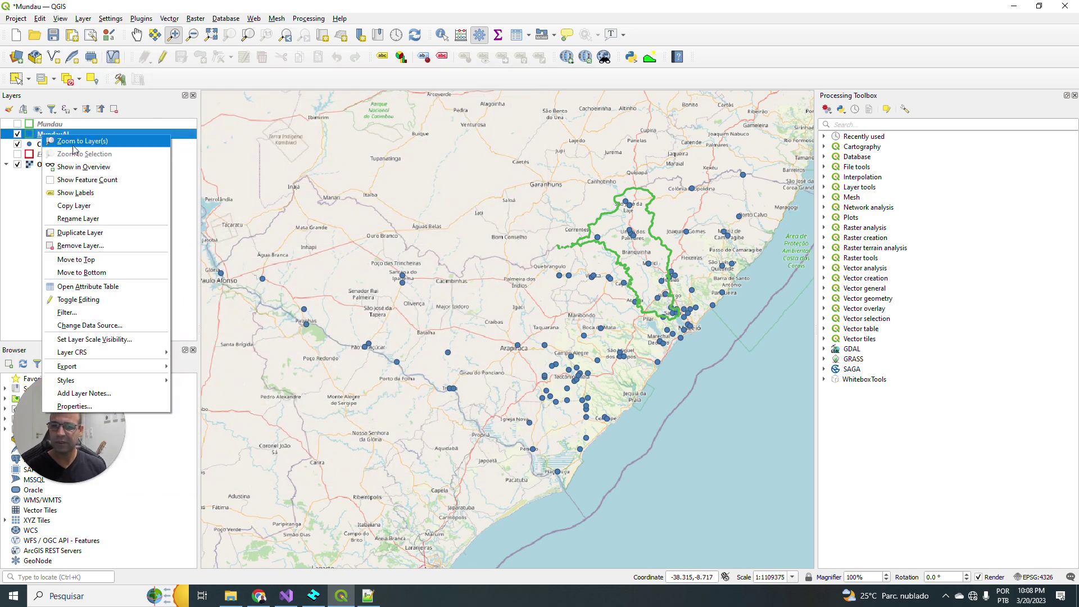
{"action": "left_click", "coordinate": [73, 141]}
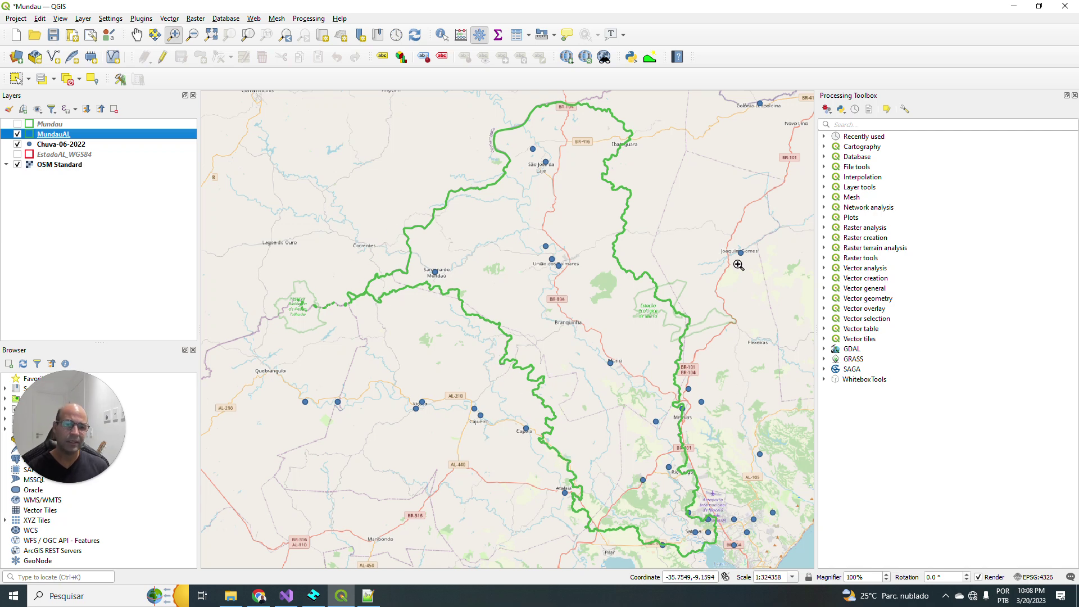
{"action": "scroll", "coordinate": [585, 300], "scroll_direction": "down", "scroll_amount": 1}
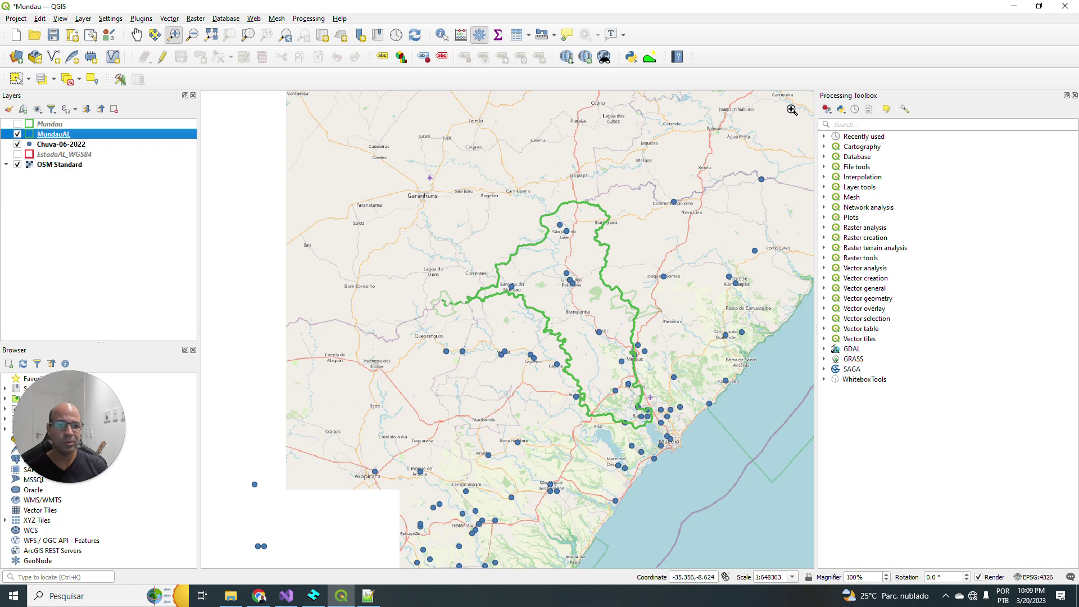
Step: Start the IDW Interpolation tool and add Chuva-06-2022 as an input with Total (mm) as the interpolation attribute
{"action": "left_click", "coordinate": [853, 124]}
{"action": "type", "text": "idw"}
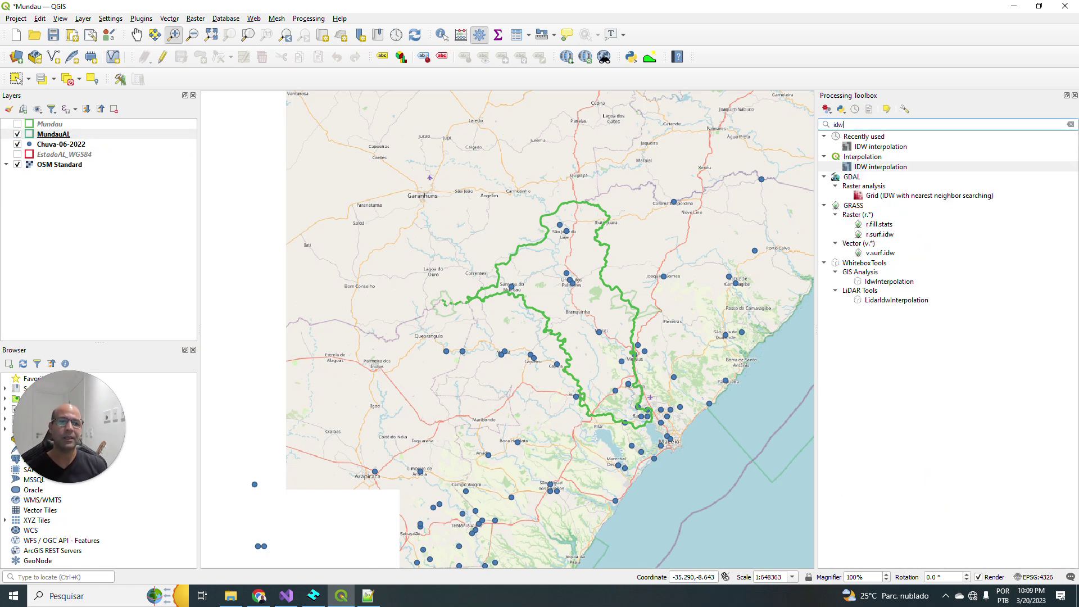
{"action": "double_click", "coordinate": [877, 166]}
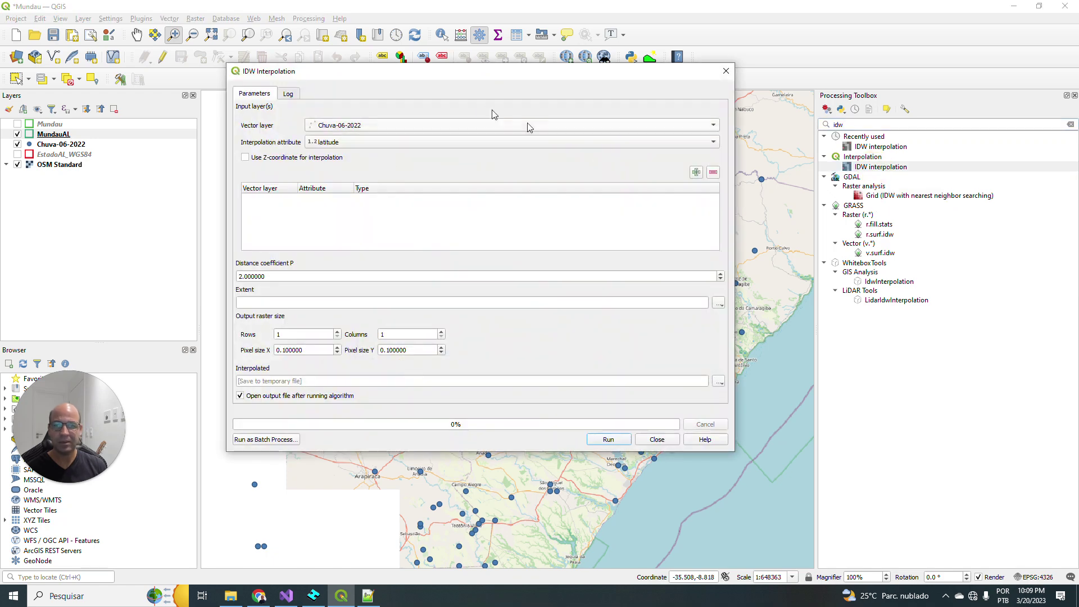
{"action": "left_click_drag", "start_coordinate": [456, 79], "coordinate": [495, 125]}
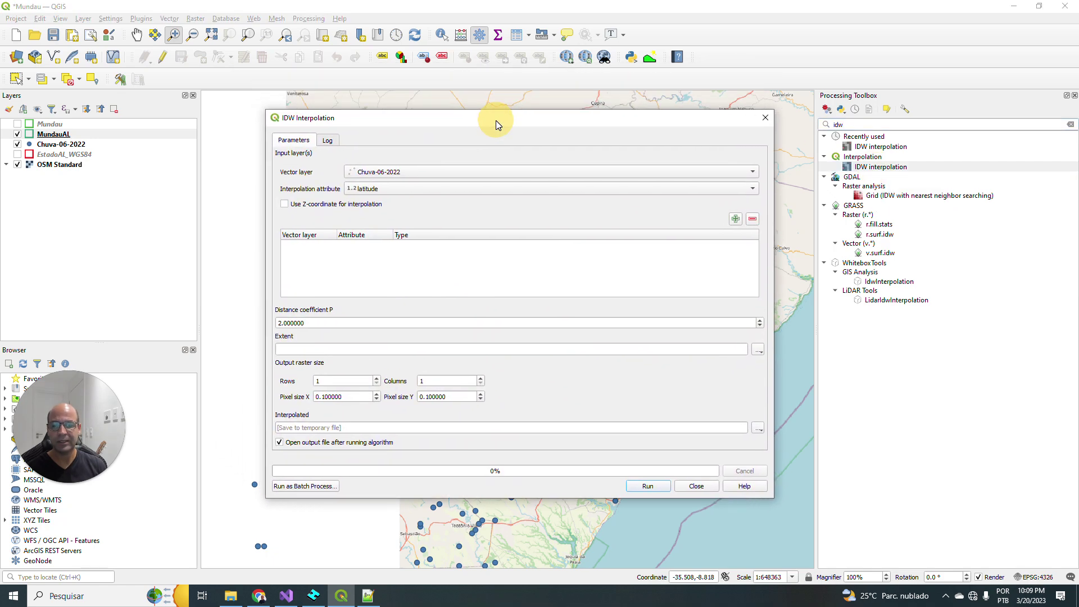
{"action": "left_click", "coordinate": [386, 190]}
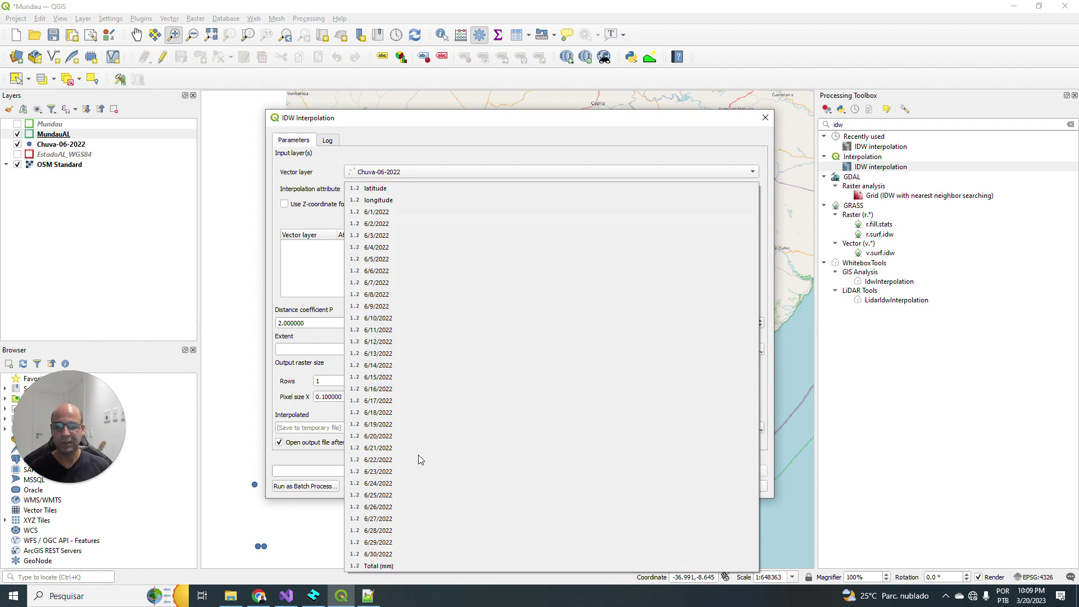
{"action": "left_click", "coordinate": [382, 565]}
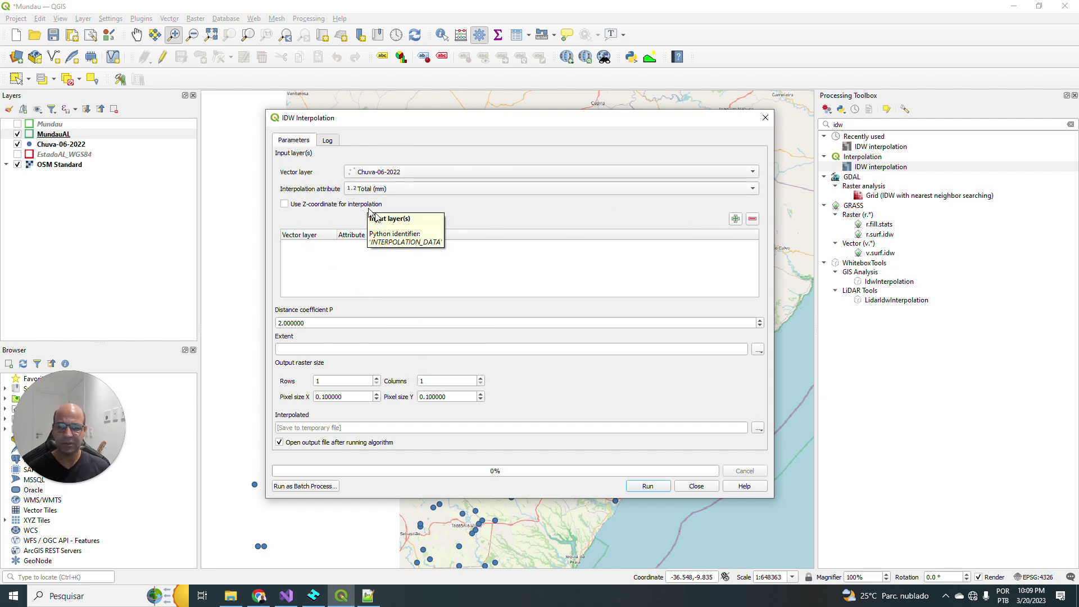
{"action": "left_click", "coordinate": [736, 219]}
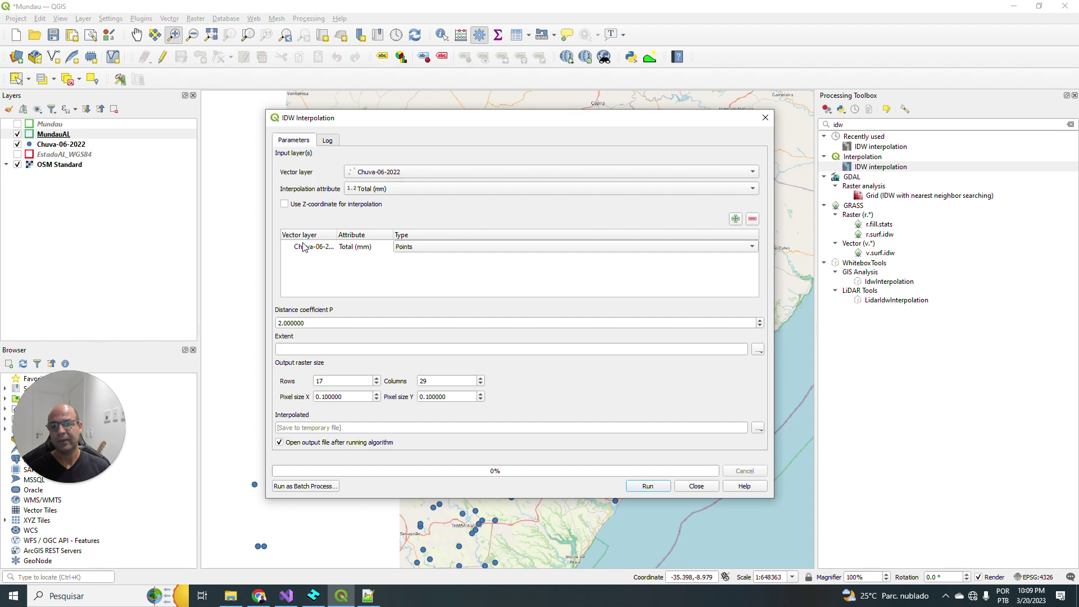
Step: Keep the Chuva-06-2022 input type as Points and set the distance coefficient P to 1
{"action": "double_click", "coordinate": [335, 232]}
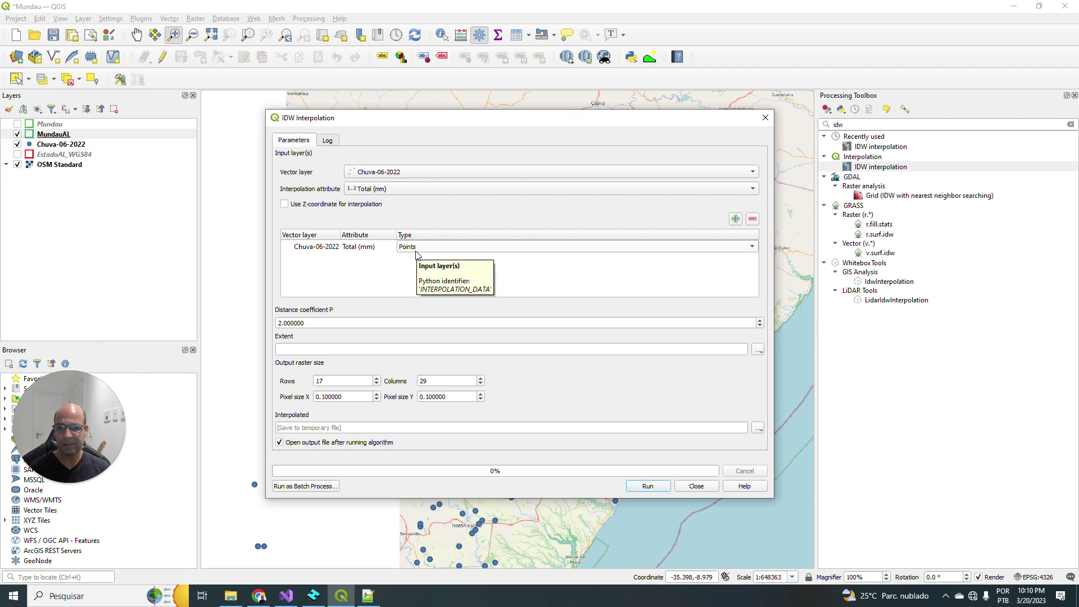
{"action": "left_click", "coordinate": [751, 247]}
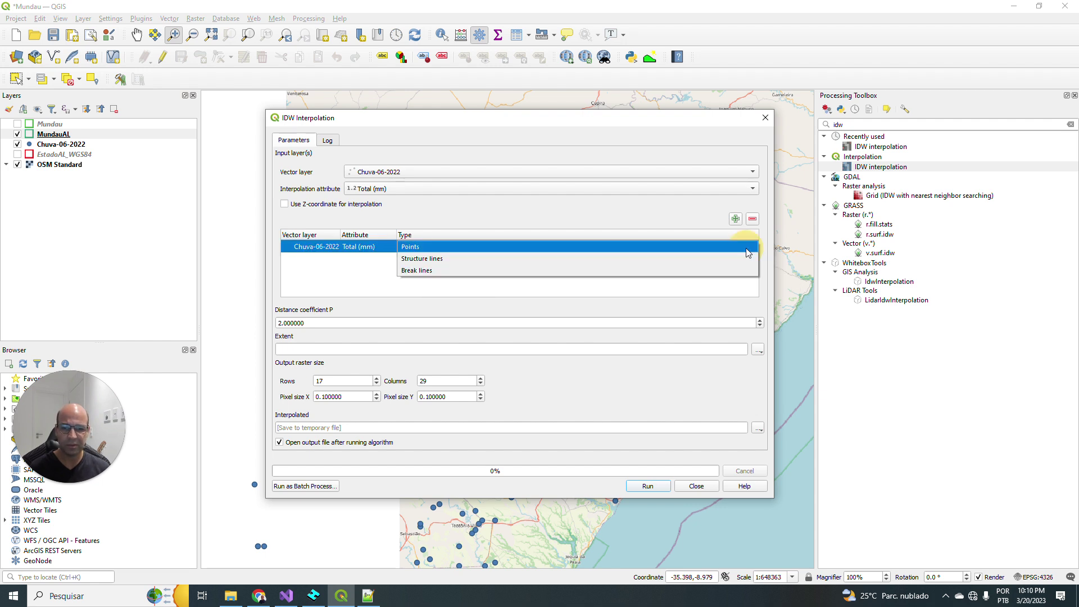
{"action": "left_click", "coordinate": [417, 248]}
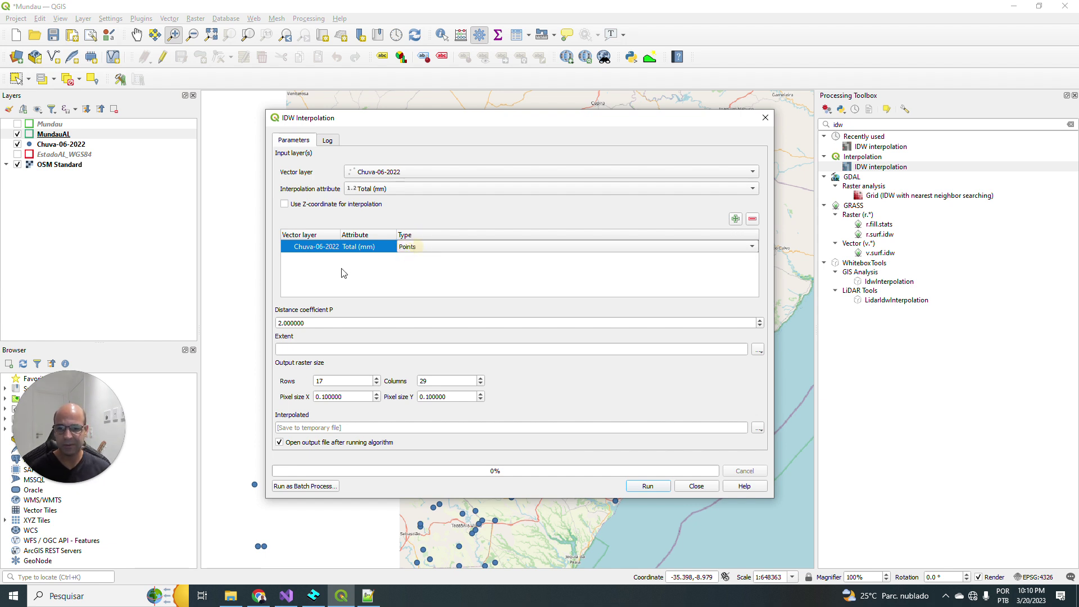
{"action": "key", "text": "Tab"}
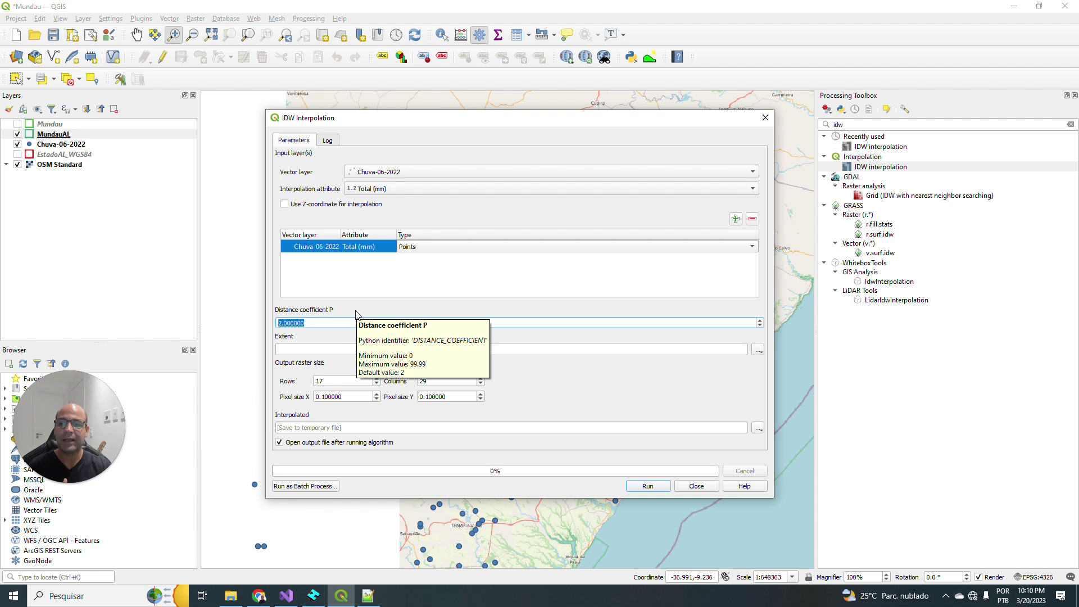
{"action": "type", "text": "1"}
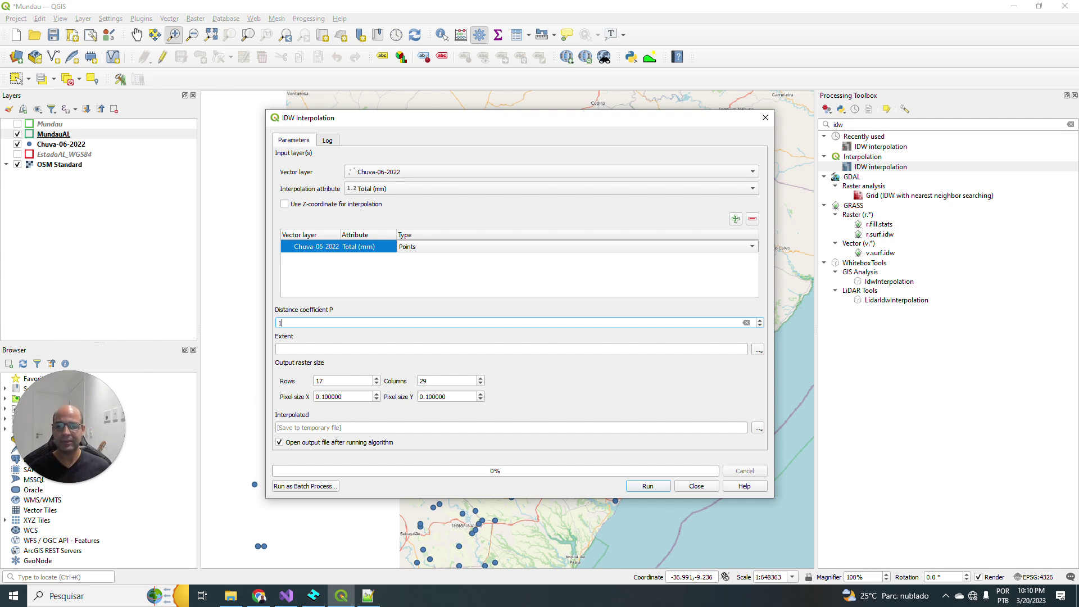
Step: Set the output raster's pixel size to 0.005 in X and Y
{"action": "double_click", "coordinate": [315, 380]}
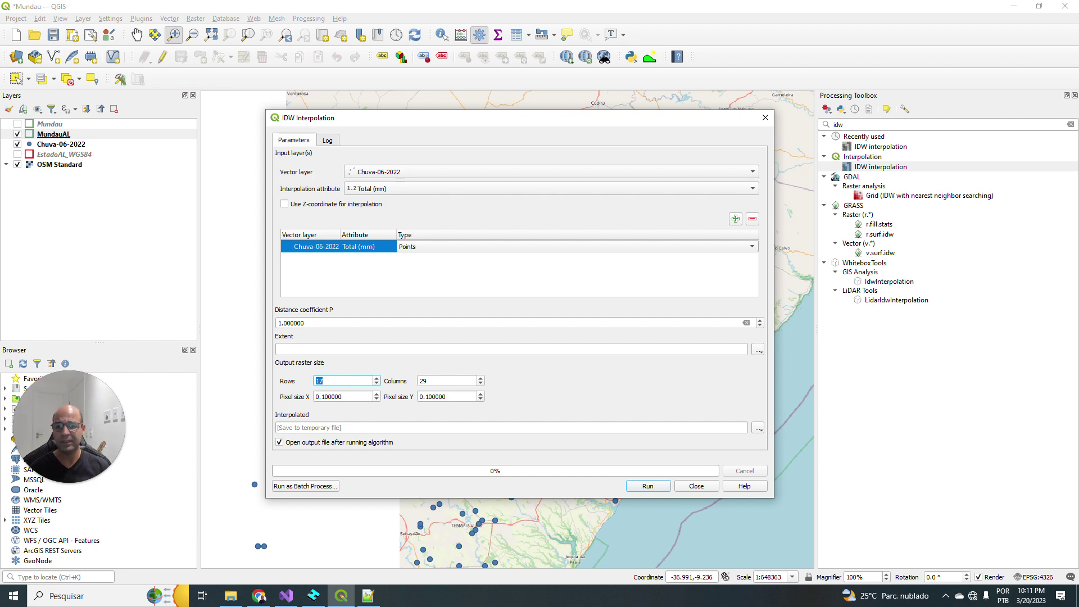
{"action": "key", "text": "Tab"}
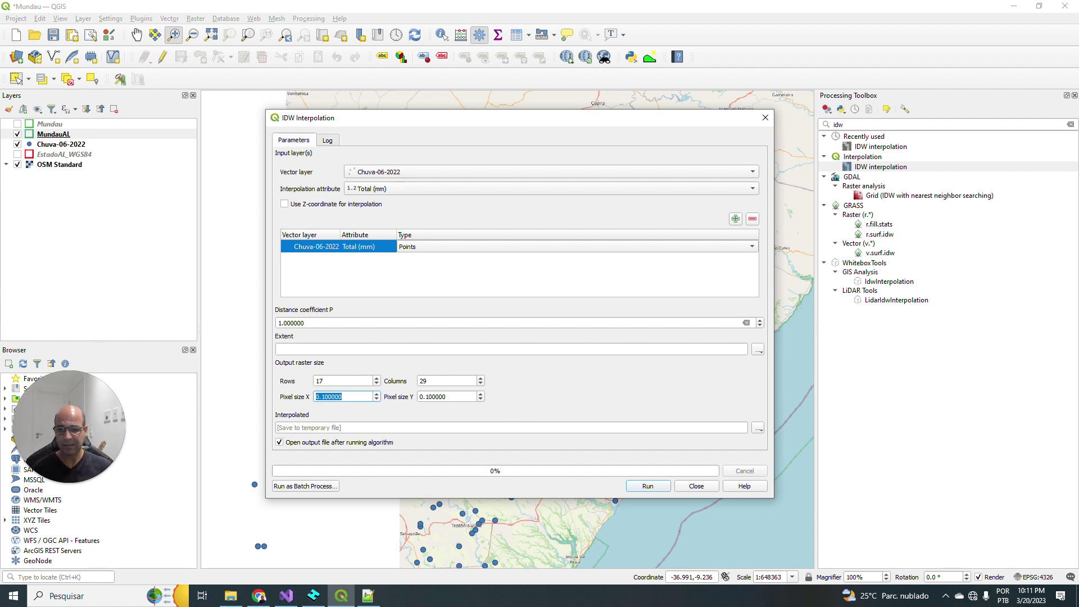
{"action": "double_click", "coordinate": [318, 381]}
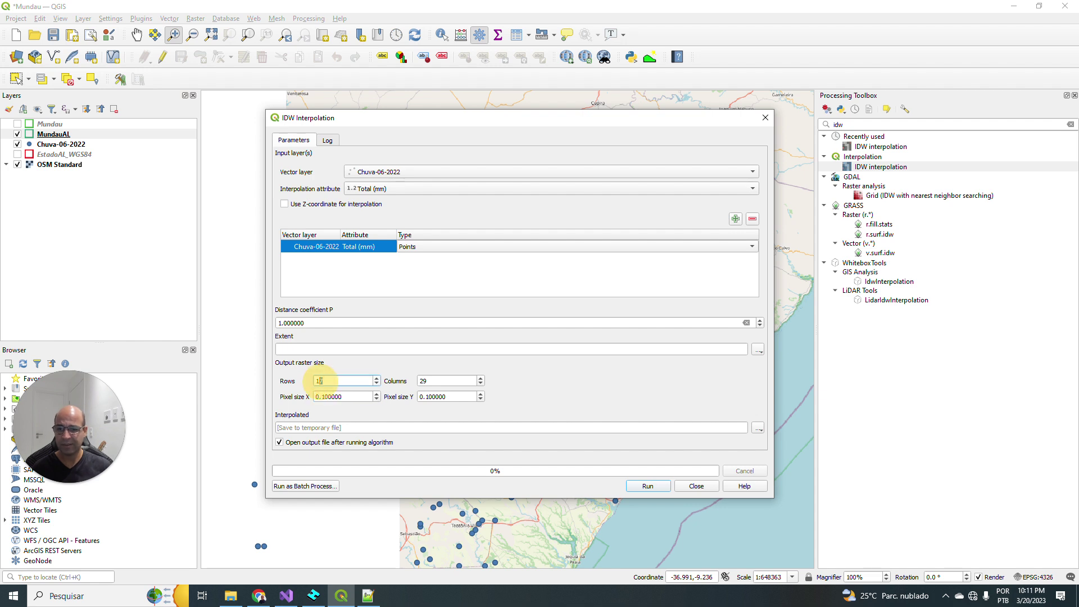
{"action": "double_click", "coordinate": [421, 381]}
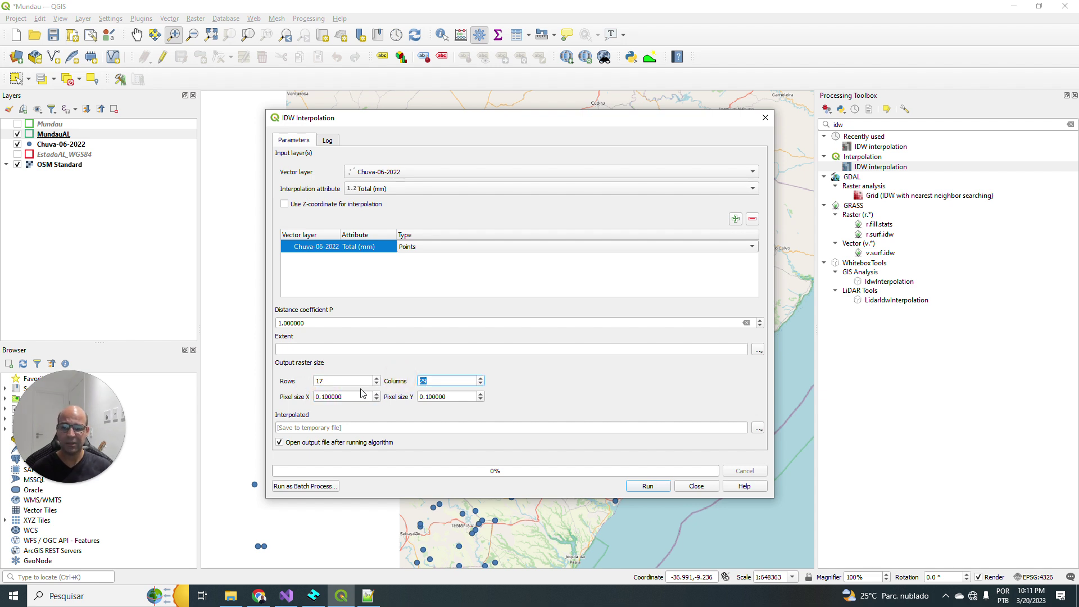
{"action": "double_click", "coordinate": [329, 397]}
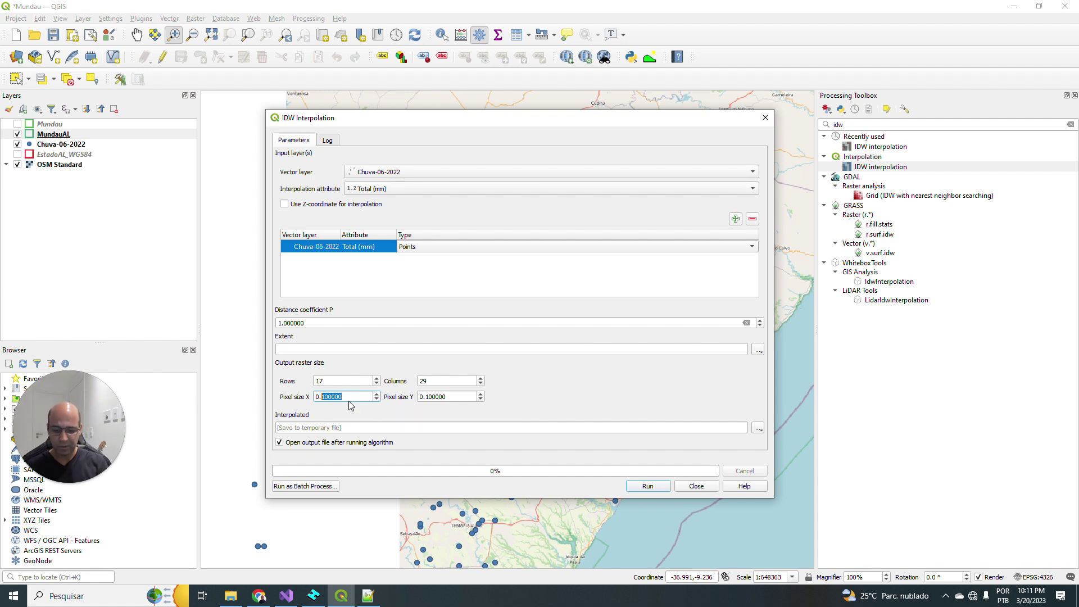
{"action": "type", "text": "0."}
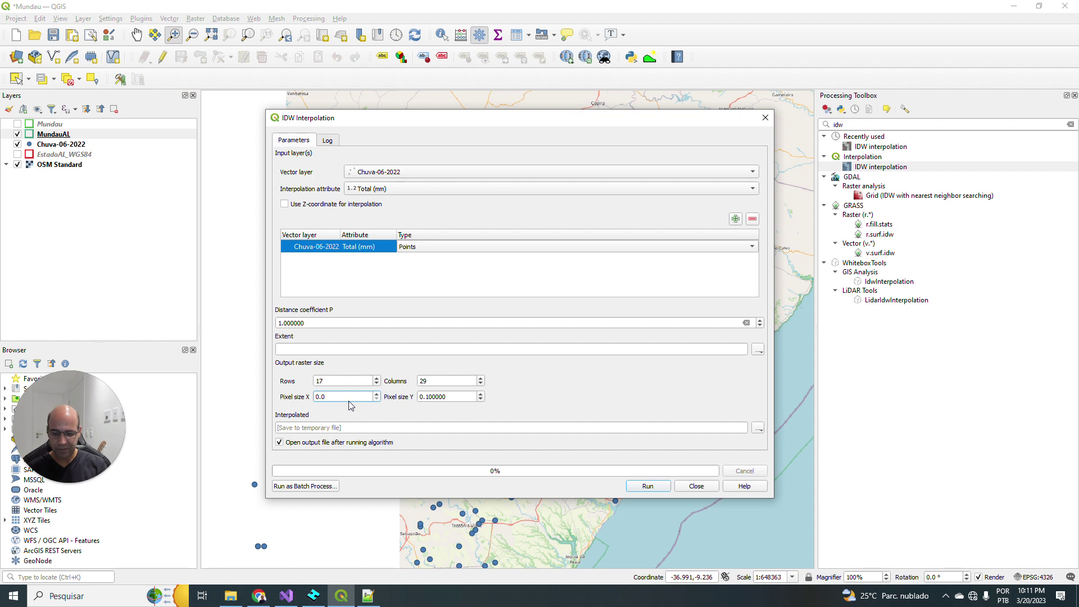
{"action": "type", "text": "05"}
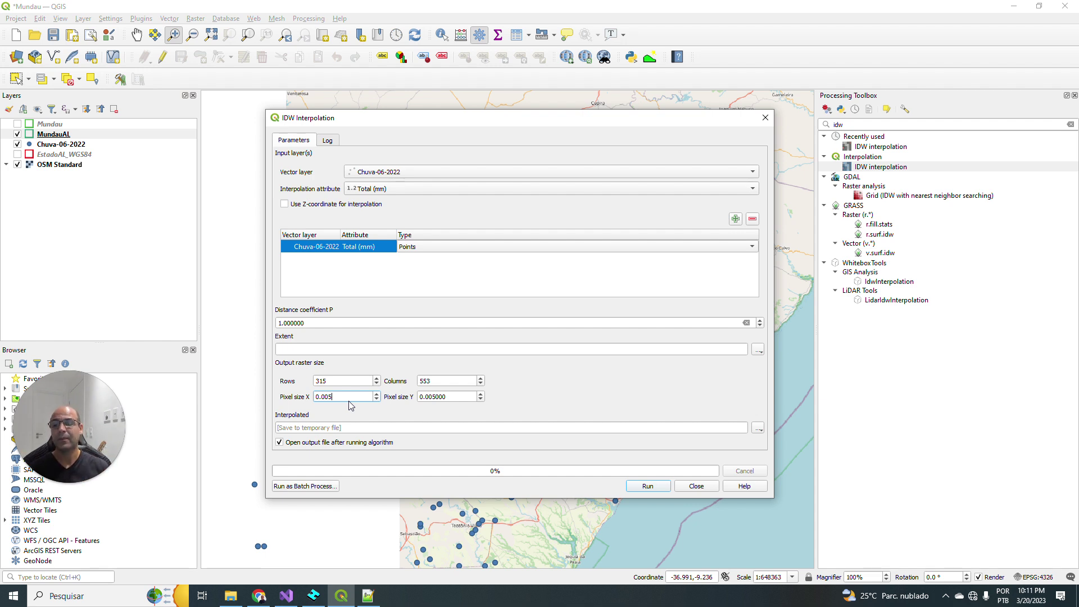
Step: Set the interpolation extent by calculating it from the MundauAL layer, keeping the 0.005 pixel size
{"action": "left_click", "coordinate": [757, 352]}
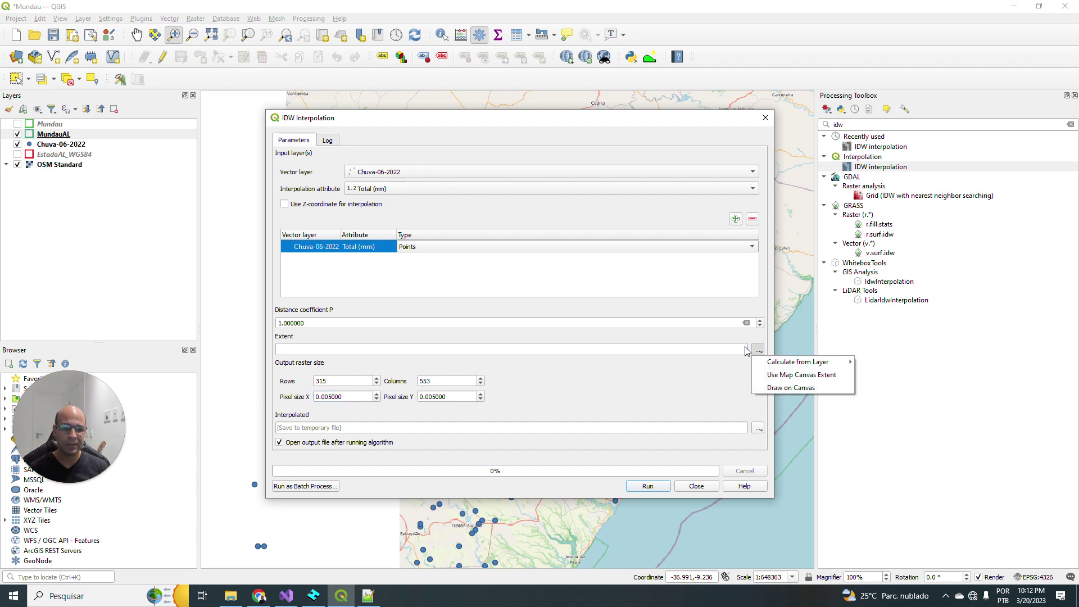
{"action": "mouse_move", "coordinate": [771, 363]}
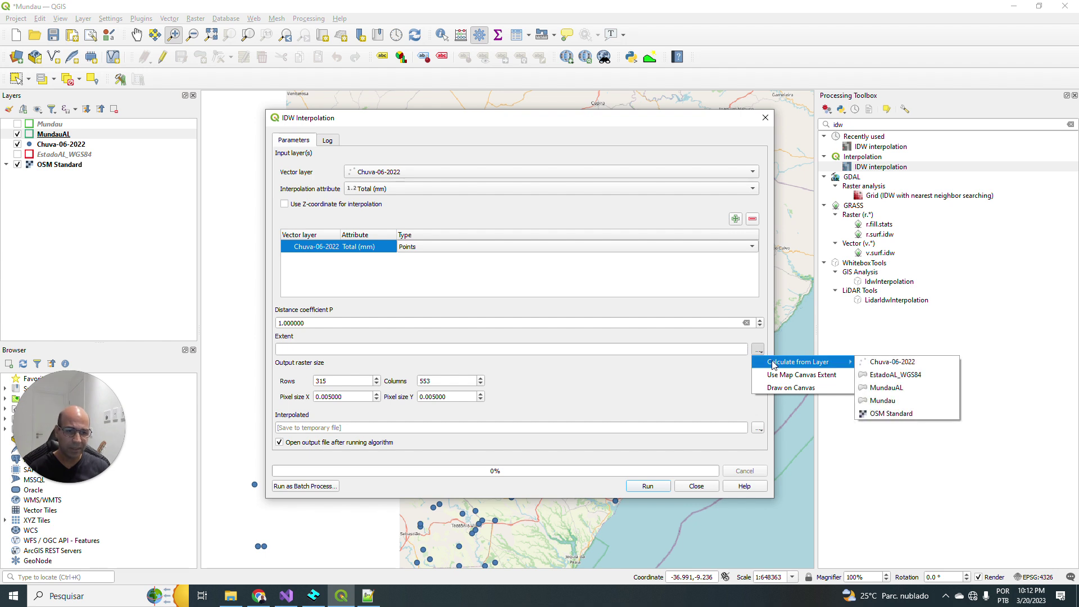
{"action": "left_click", "coordinate": [889, 391]}
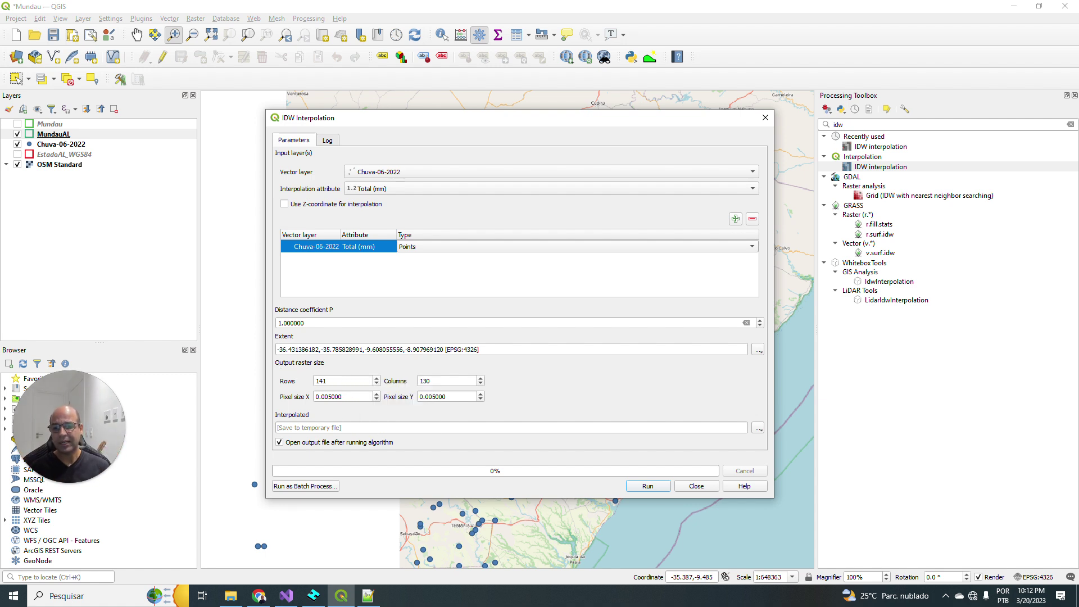
{"action": "double_click", "coordinate": [325, 397]}
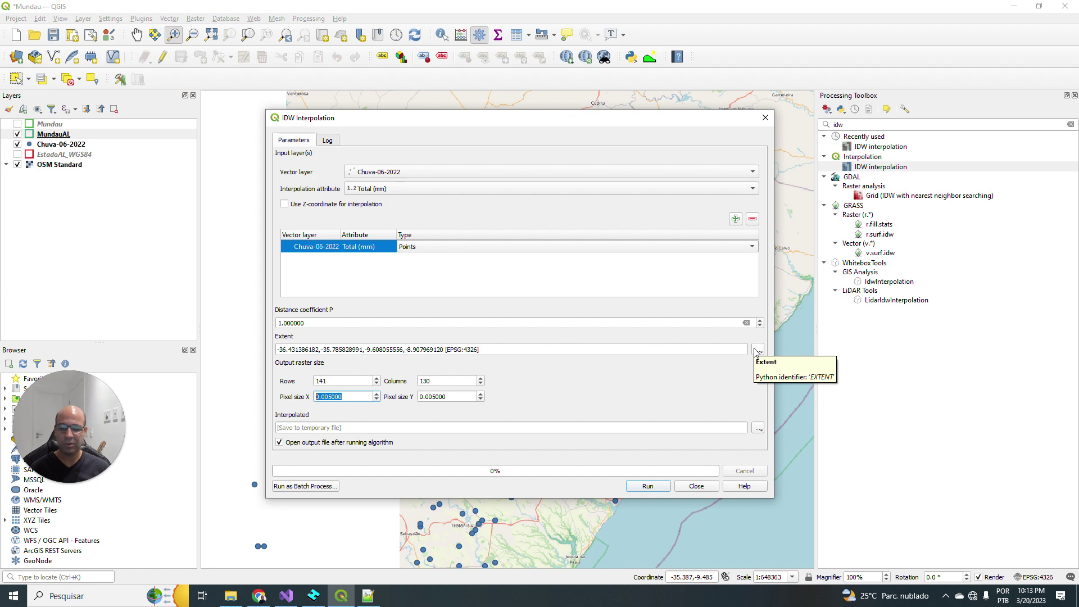
Step: Set the interpolated raster to save as the TIF file Isoetas-06-2022 in the QGIS Rasters folder
{"action": "left_click", "coordinate": [758, 428]}
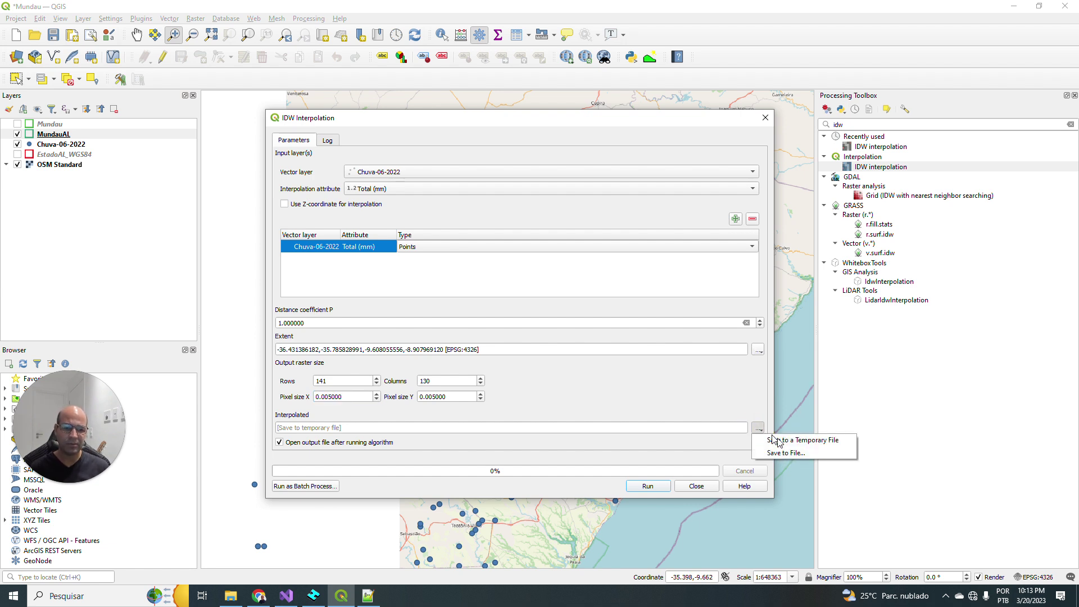
{"action": "left_click", "coordinate": [787, 452]}
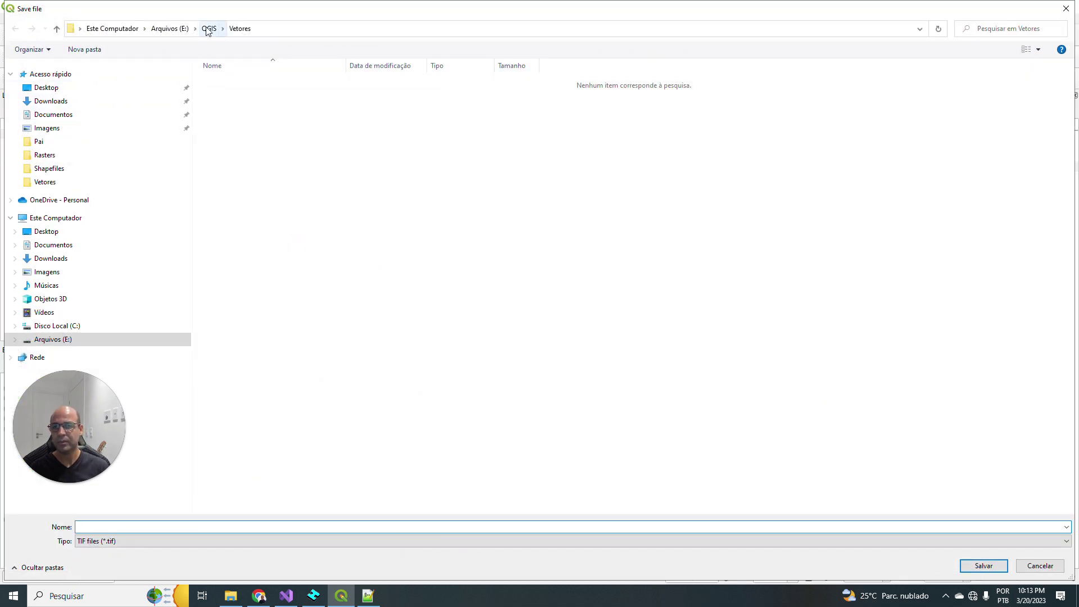
{"action": "left_click", "coordinate": [212, 32]}
{"action": "left_click", "coordinate": [233, 83]}
{"action": "double_click", "coordinate": [234, 83]}
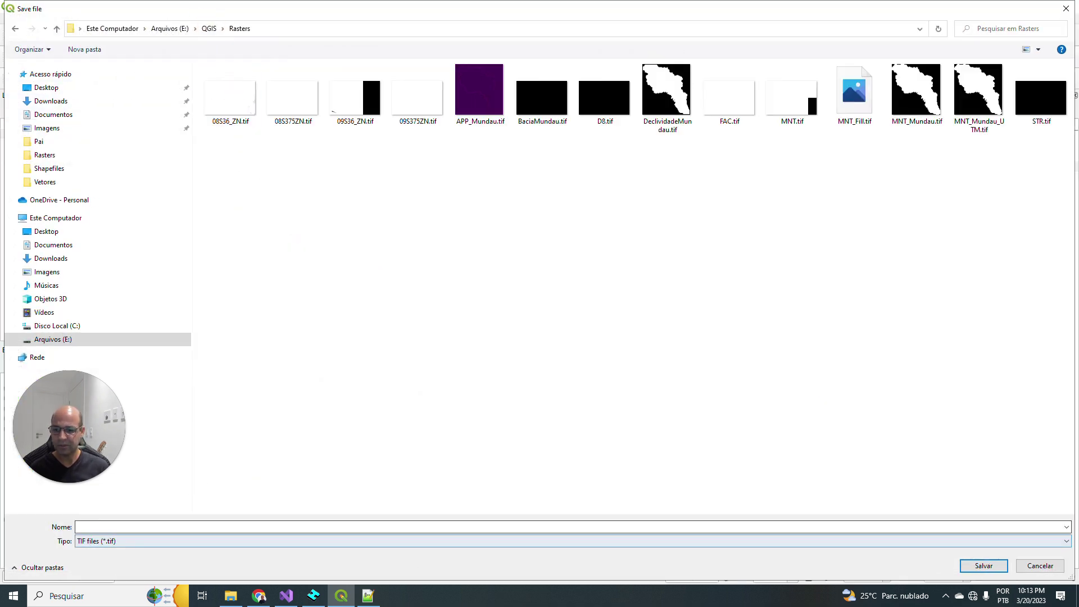
{"action": "type", "text": "Iso"}
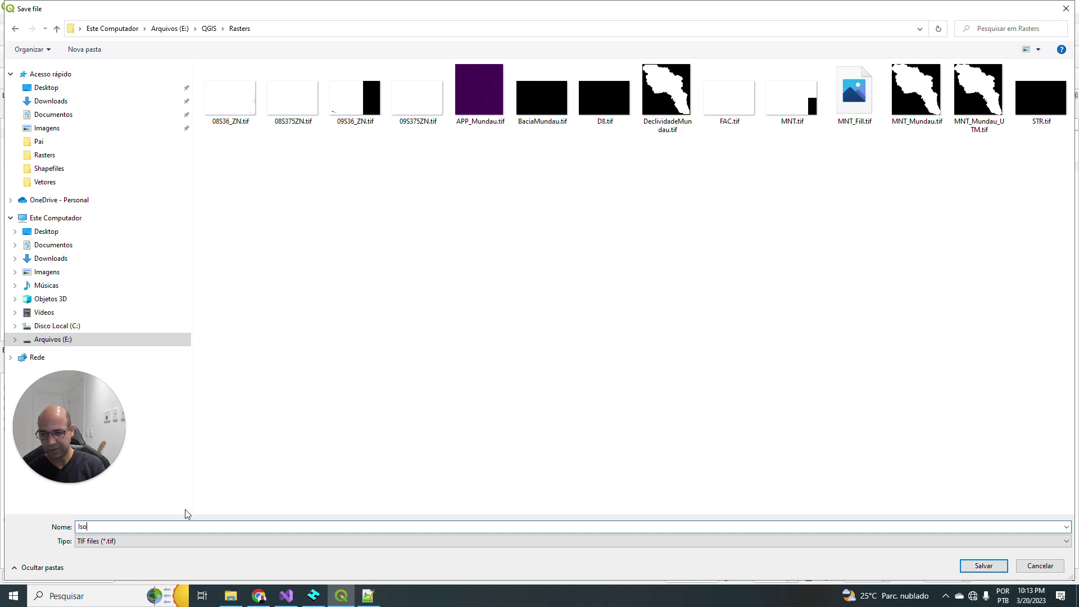
{"action": "type", "text": "etas-"}
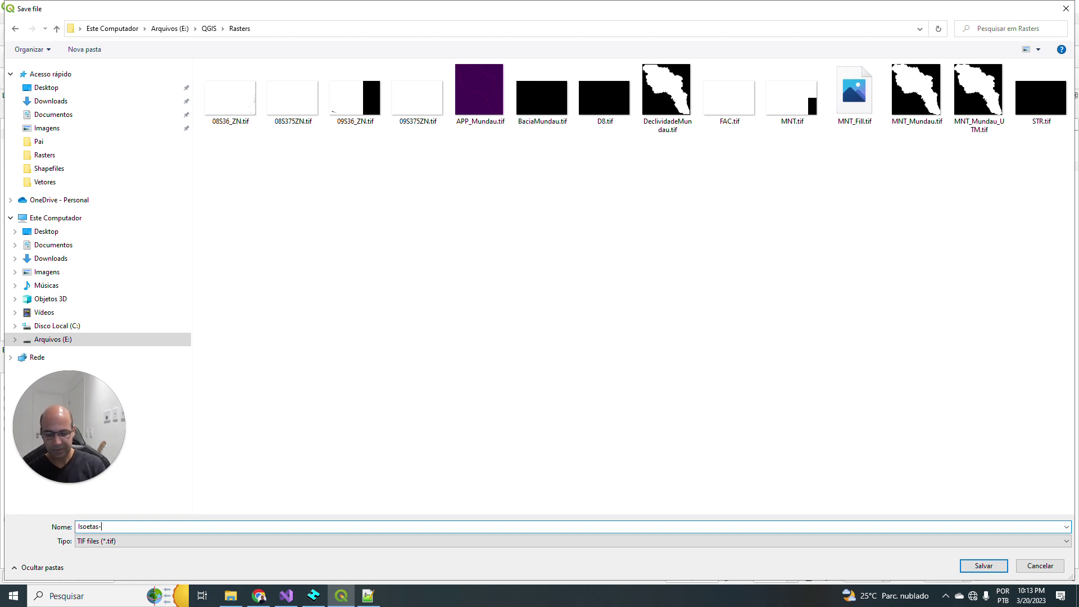
{"action": "type", "text": "06-20"}
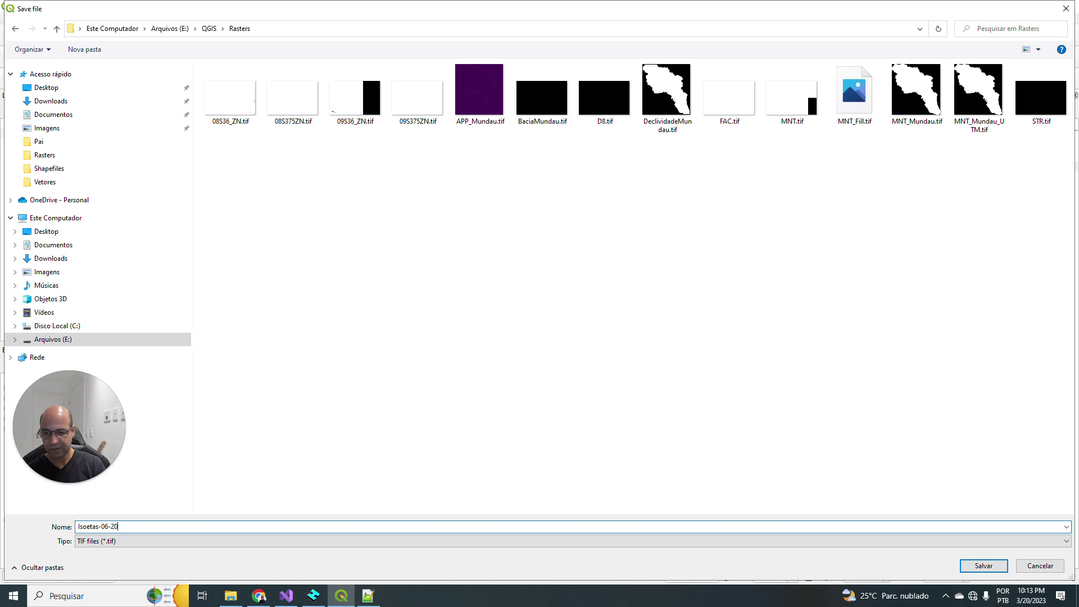
{"action": "type", "text": "22"}
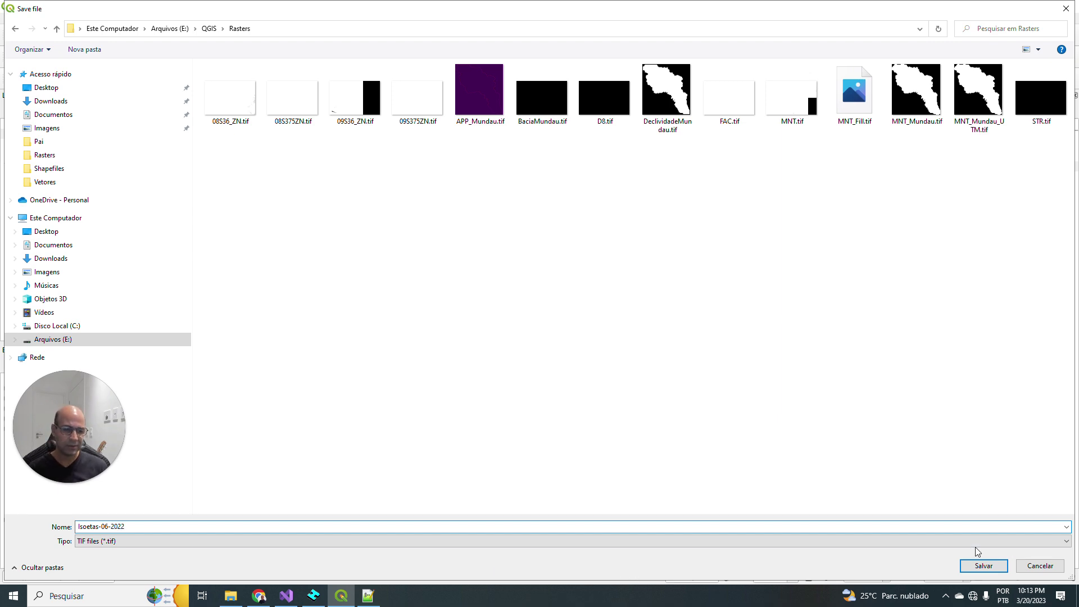
{"action": "left_click", "coordinate": [970, 567]}
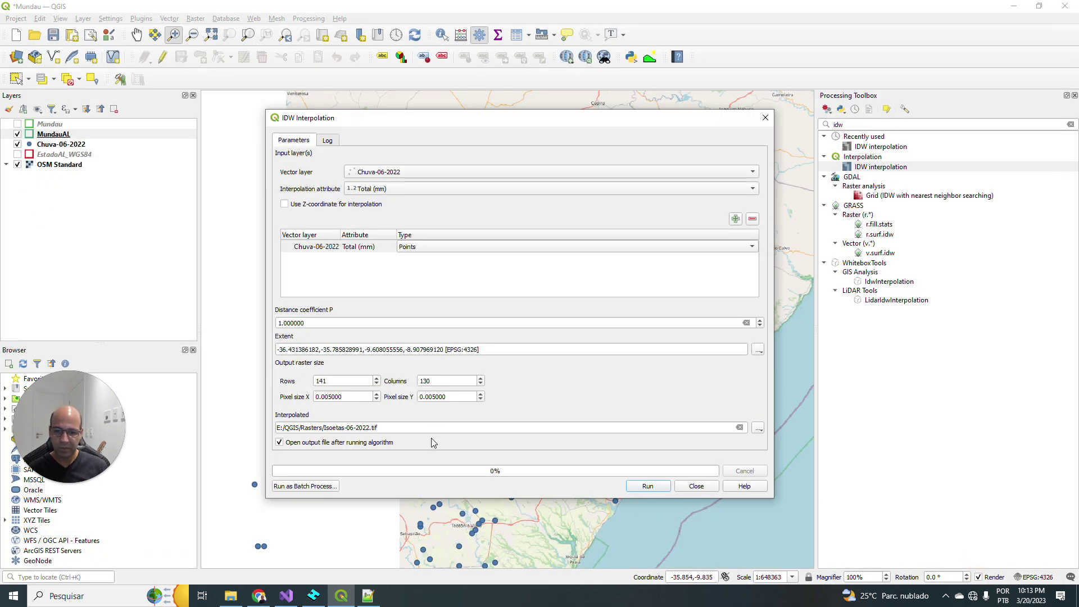
Step: Change the output file name to Isoietas-06-2022-MundauAL.tif and run the IDW interpolation
{"action": "left_click", "coordinate": [368, 427]}
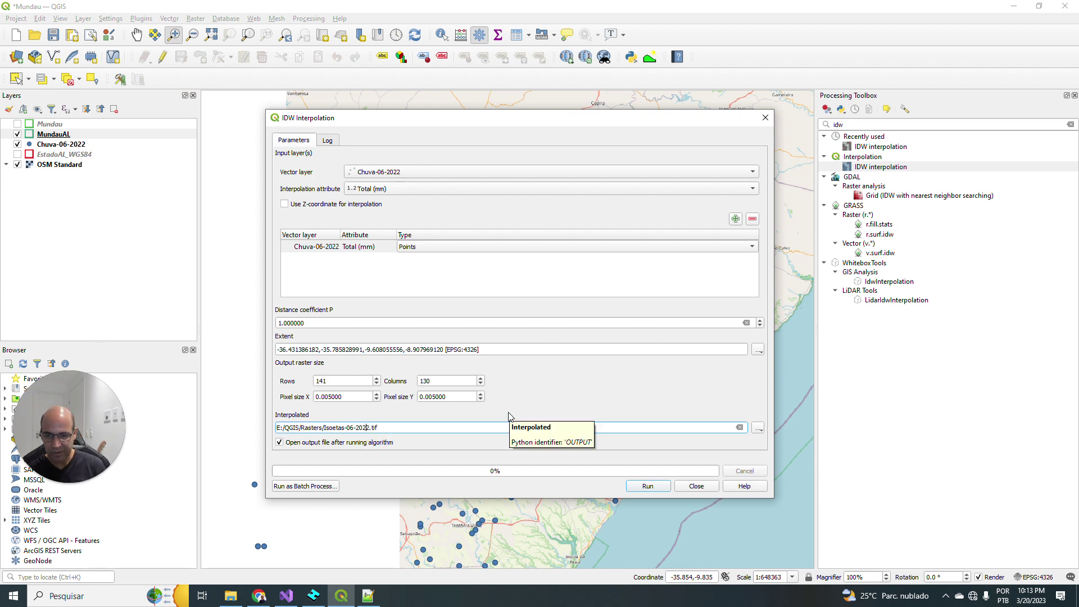
{"action": "type", "text": "-Munda"}
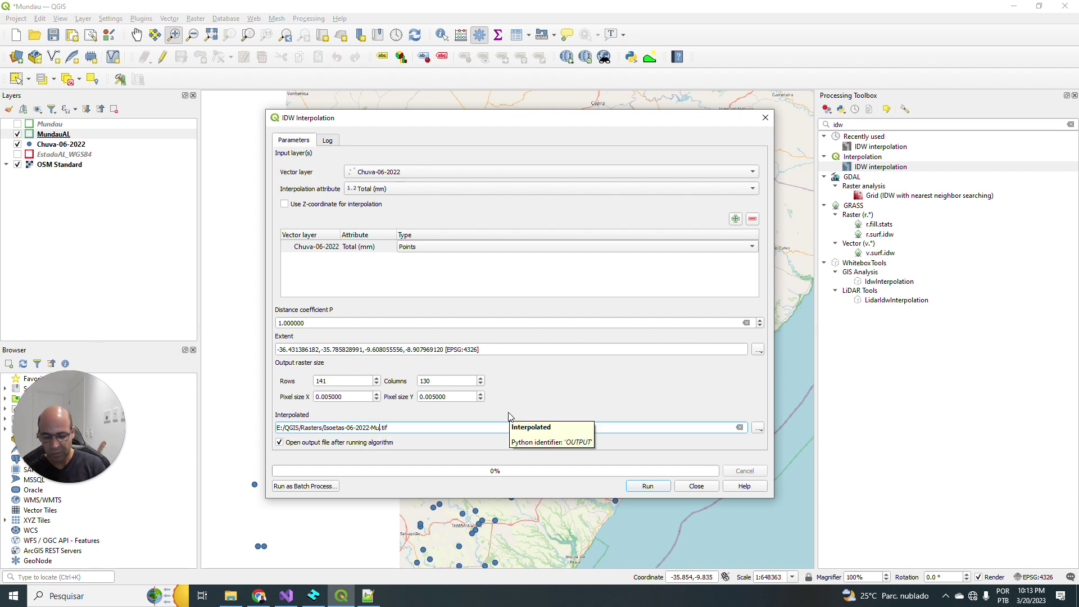
{"action": "type", "text": "uAL"}
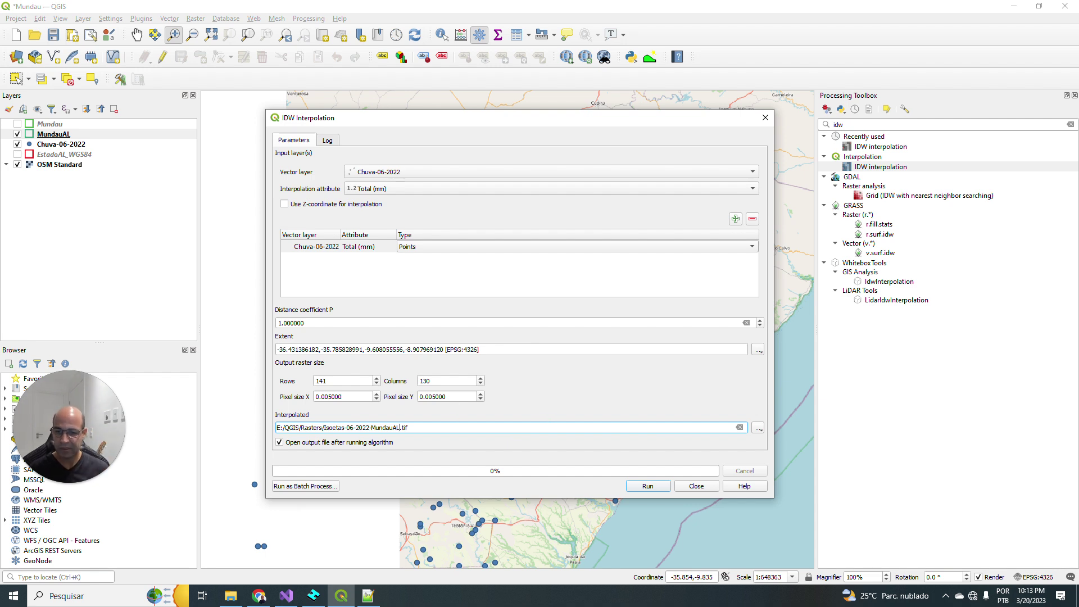
{"action": "left_click", "coordinate": [334, 428]}
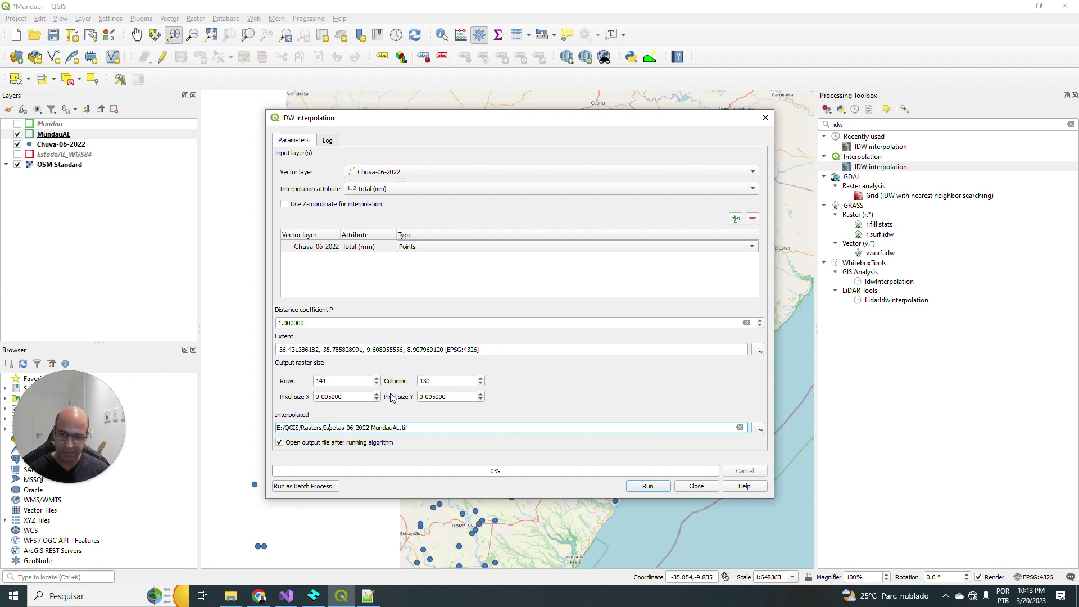
{"action": "type", "text": "i"}
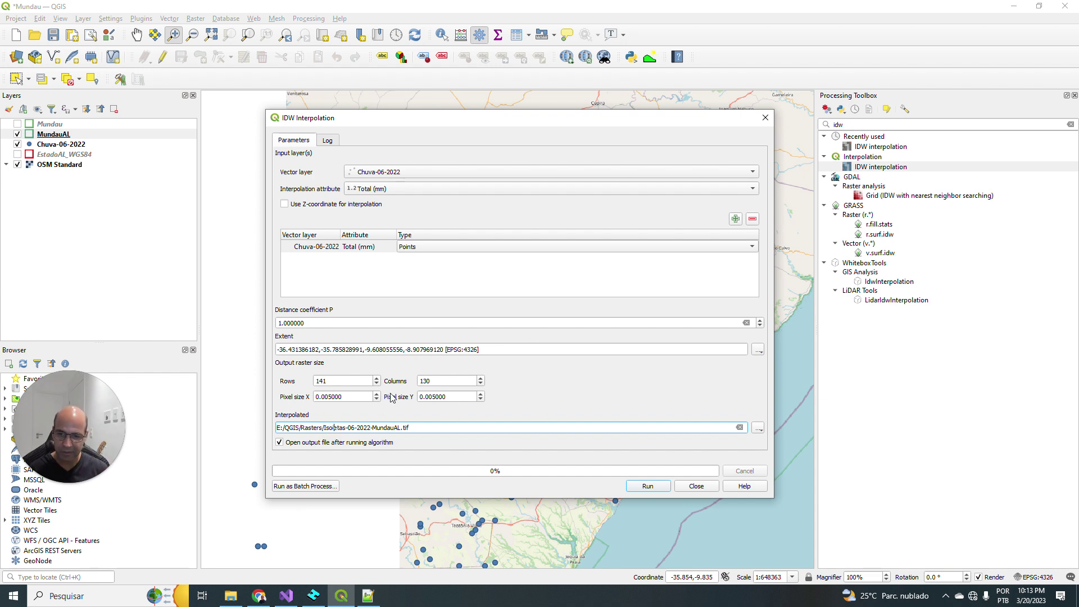
{"action": "left_click", "coordinate": [647, 487]}
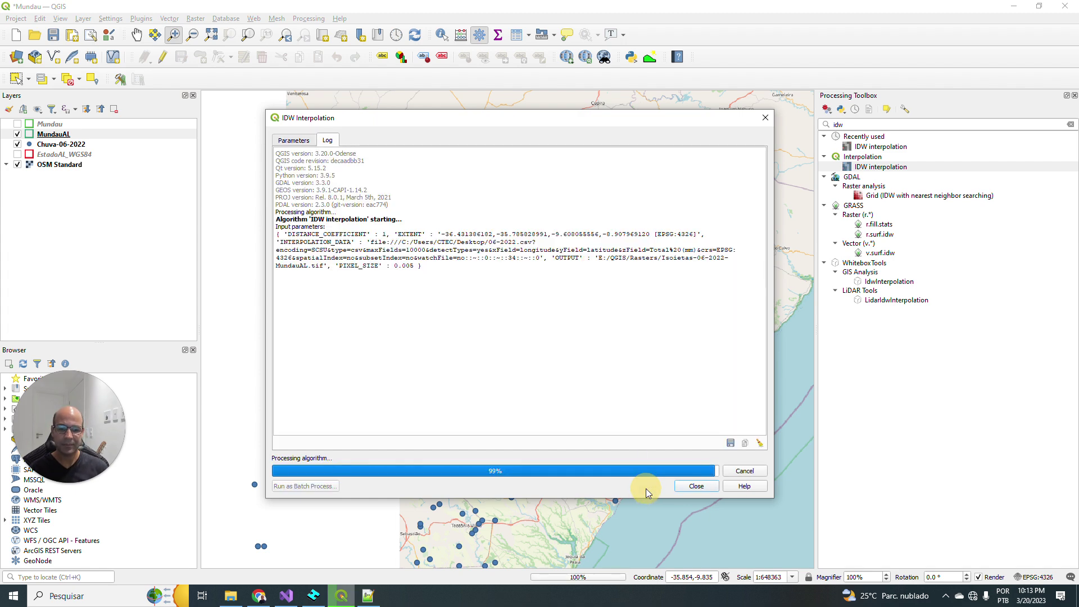
{"action": "left_click", "coordinate": [695, 486]}
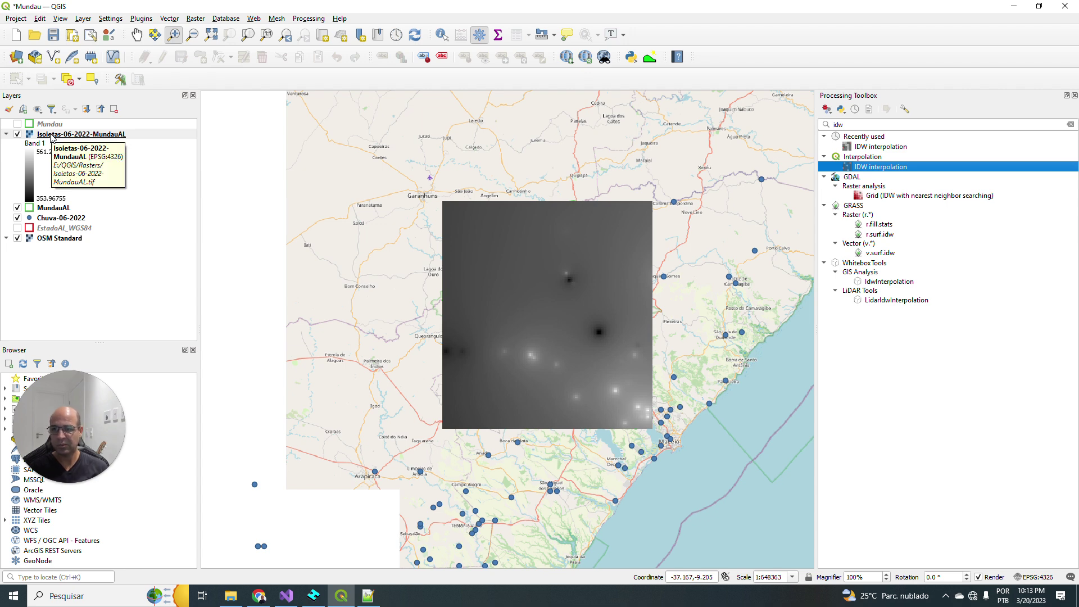
Step: Set the render type of the Isoietas-06-2022-MundauAL raster to Singleband pseudocolor in its symbology
{"action": "left_click", "coordinate": [51, 136]}
{"action": "right_click", "coordinate": [51, 136]}
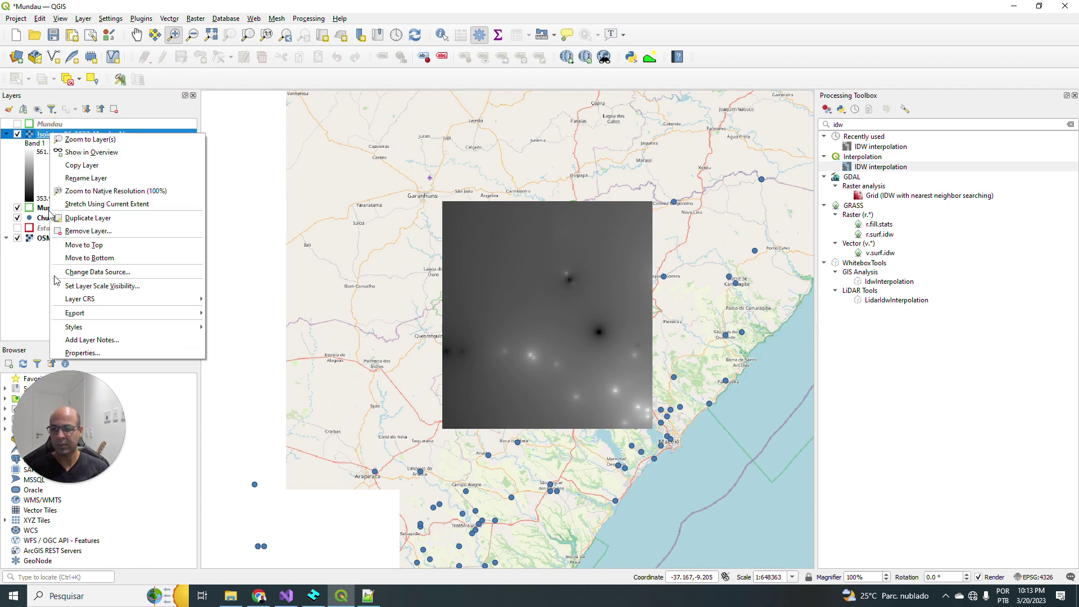
{"action": "left_click", "coordinate": [101, 353]}
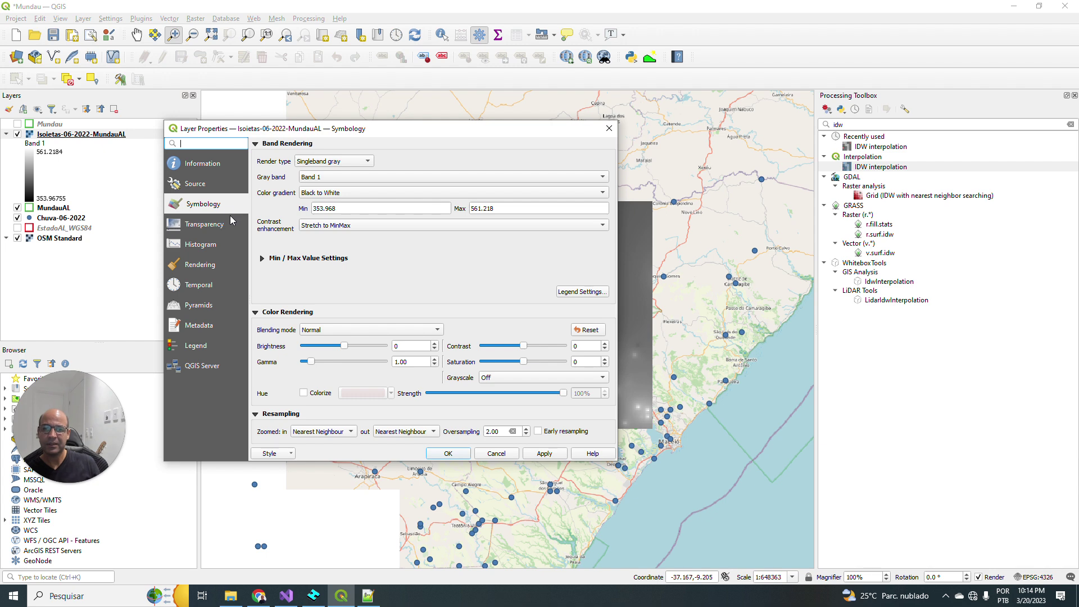
{"action": "left_click", "coordinate": [368, 162]}
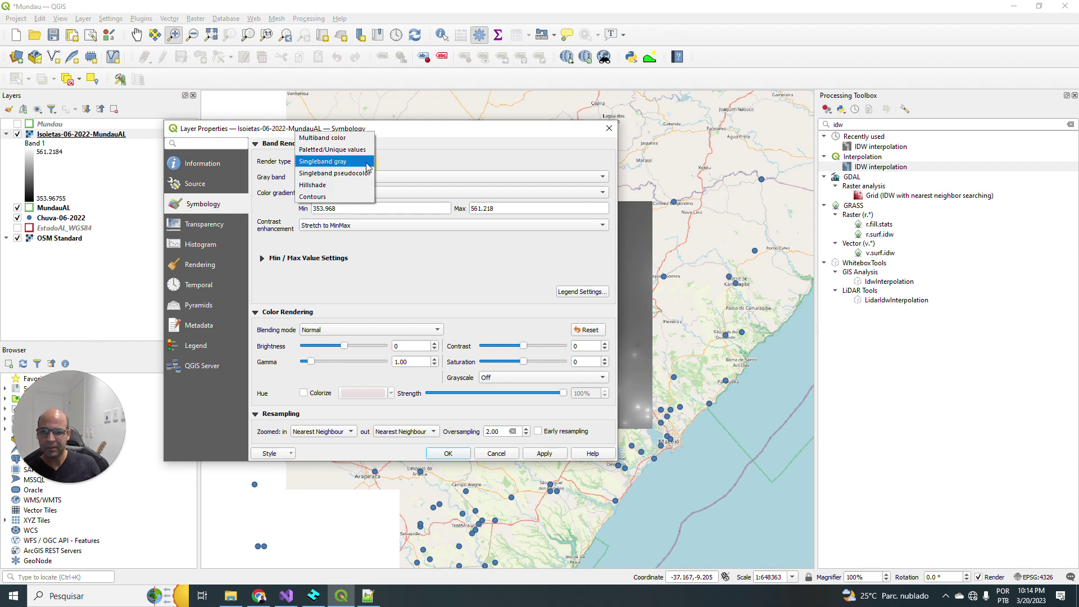
{"action": "left_click", "coordinate": [357, 176]}
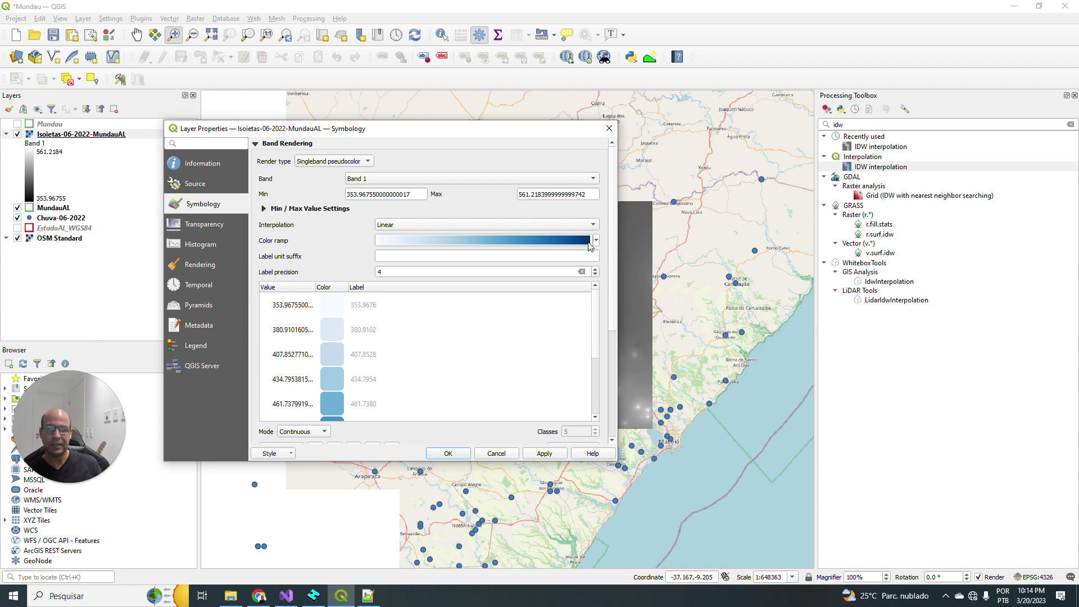
{"action": "left_click", "coordinate": [544, 453]}
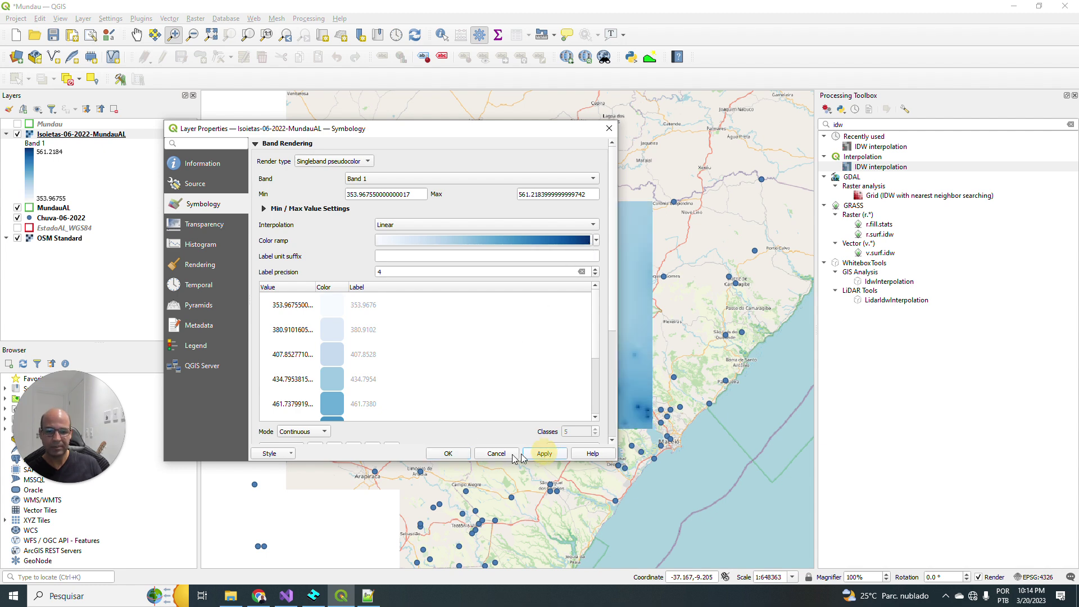
{"action": "left_click", "coordinate": [448, 453]}
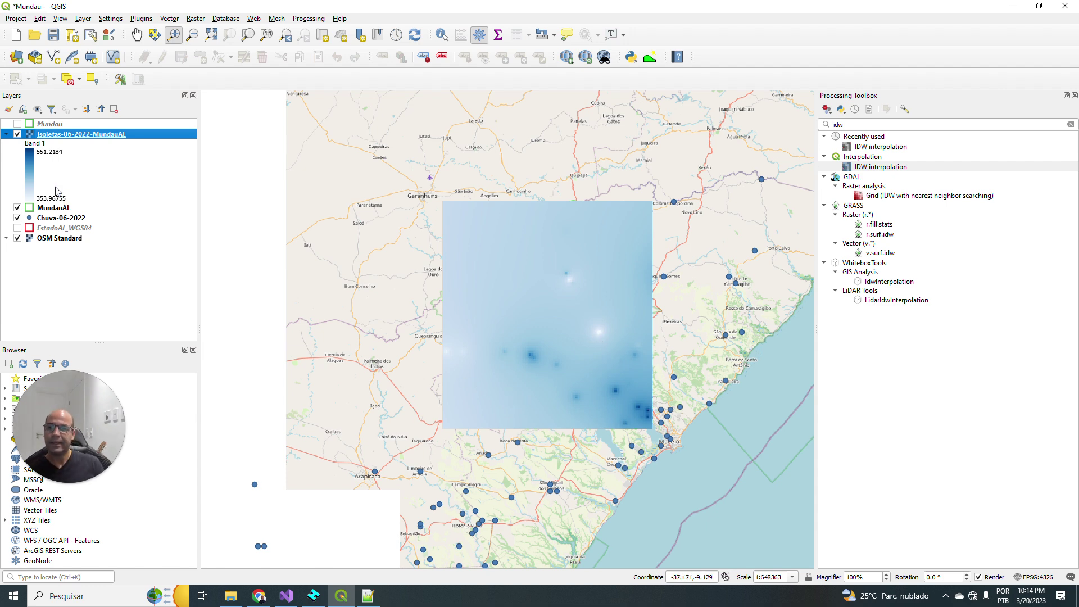
Step: Collapse the raster's legend and move the MundauAL layer above Isoietas-06-2022-MundauAL in the layer order
{"action": "left_click", "coordinate": [6, 133]}
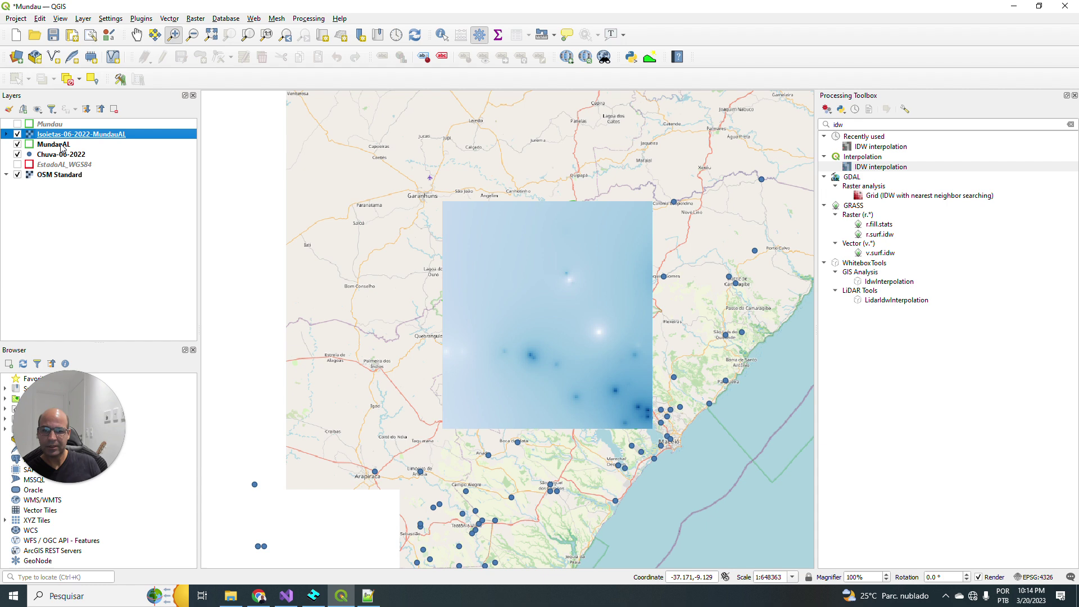
{"action": "left_click_drag", "start_coordinate": [62, 147], "coordinate": [61, 137]}
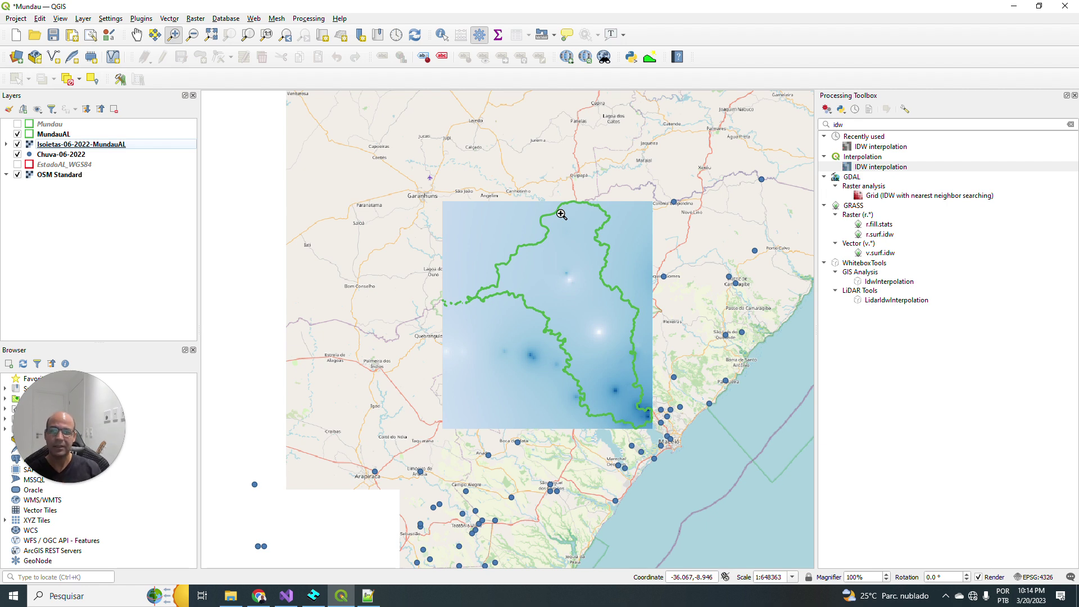
Step: Start Clip Raster by Mask Layer with Isoietas-06-2022-MundauAL as the input layer and MundauAL as the mask layer
{"action": "left_click", "coordinate": [195, 19]}
{"action": "mouse_move", "coordinate": [241, 108]}
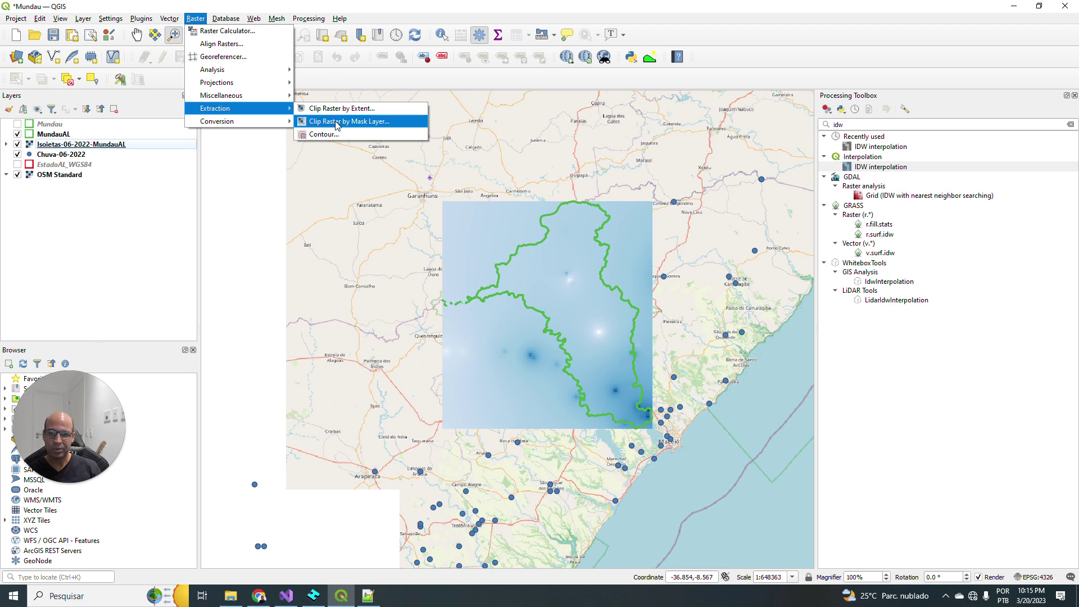
{"action": "left_click", "coordinate": [362, 127]}
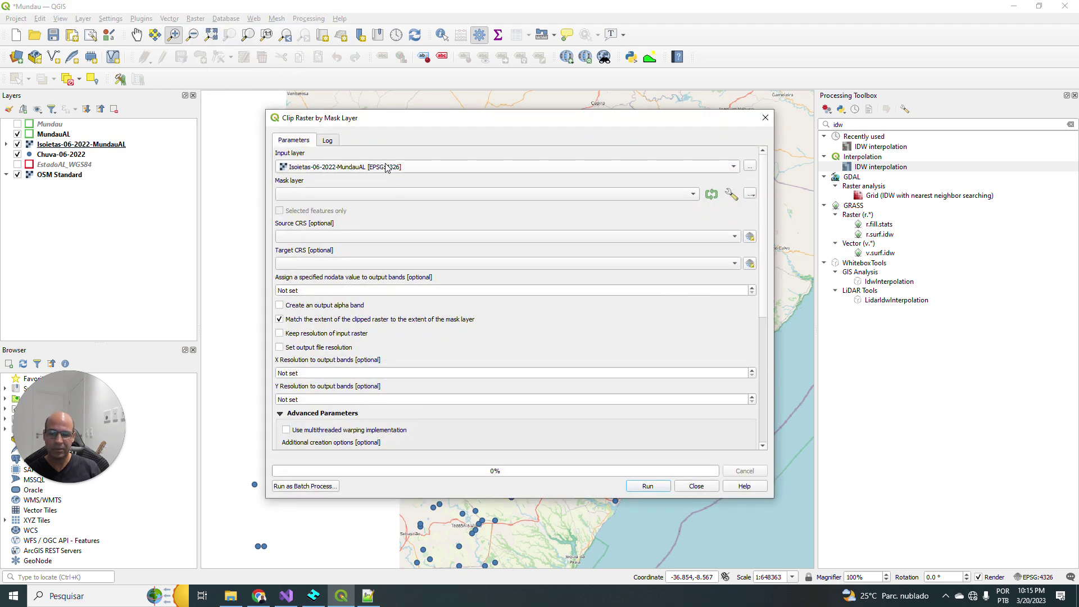
{"action": "left_click", "coordinate": [385, 167]}
{"action": "left_click", "coordinate": [385, 166]}
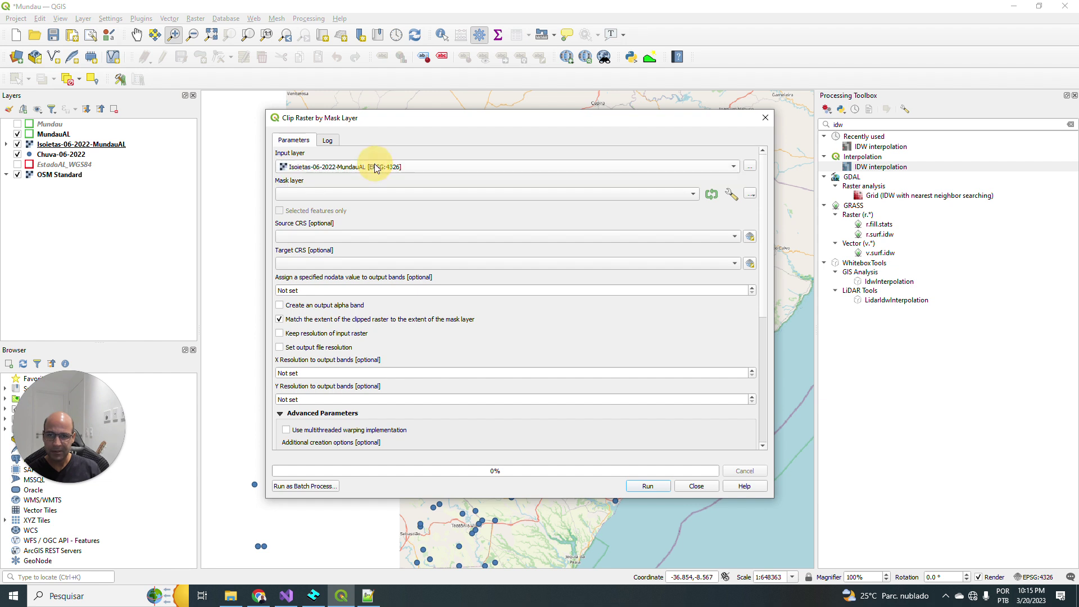
{"action": "left_click", "coordinate": [349, 195]}
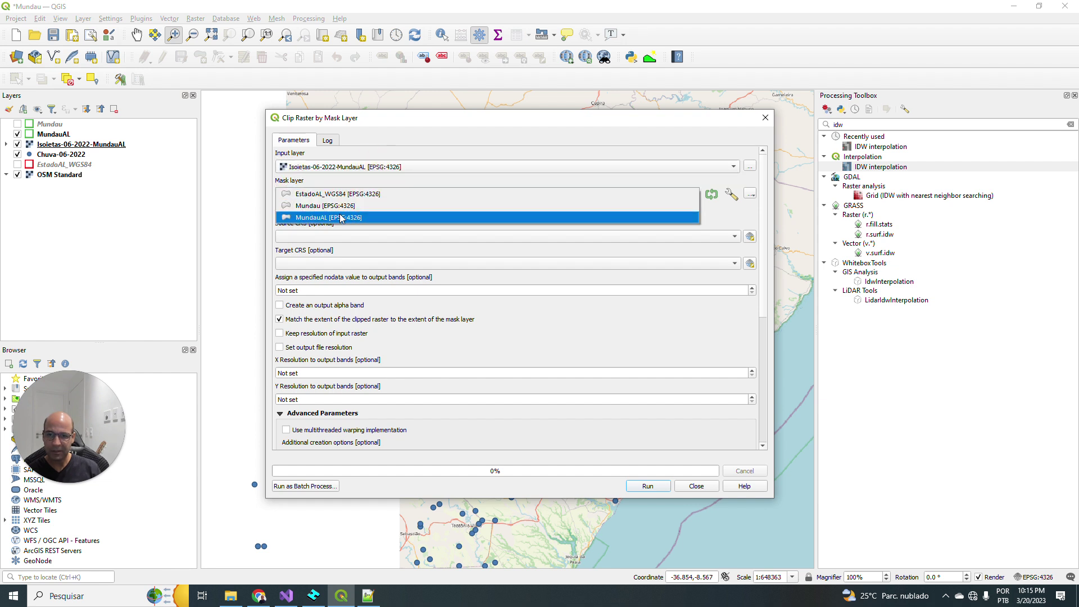
{"action": "left_click", "coordinate": [341, 218]}
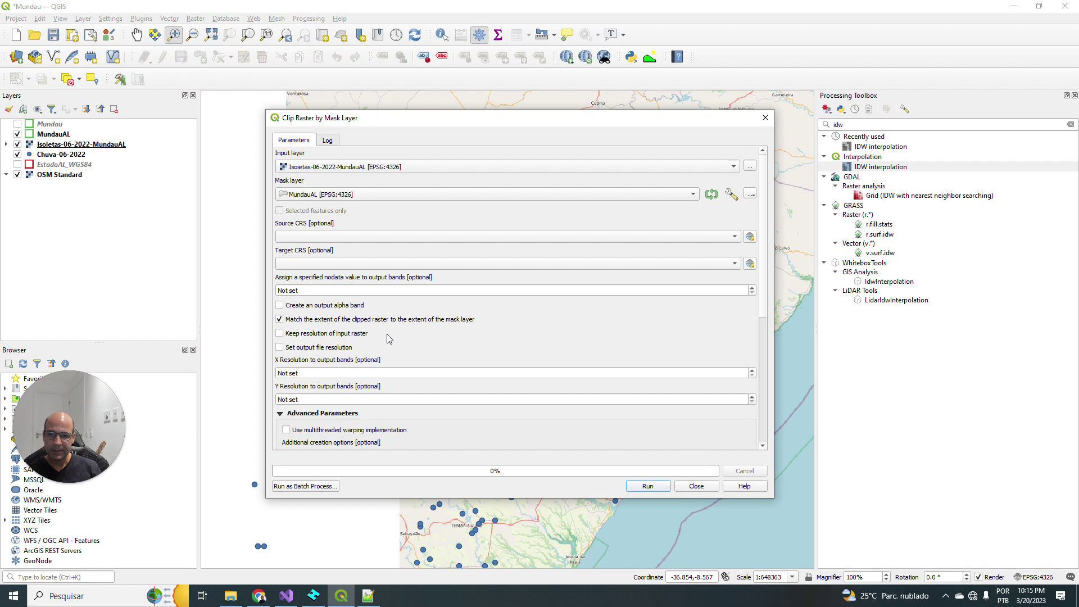
Step: Set the clipped output to Isoietas-06-2022-MundauAL-Recorte.tif in the Rasters folder, run the clip and close the tool
{"action": "left_click_drag", "start_coordinate": [764, 300], "coordinate": [765, 438]}
{"action": "left_click", "coordinate": [749, 374]}
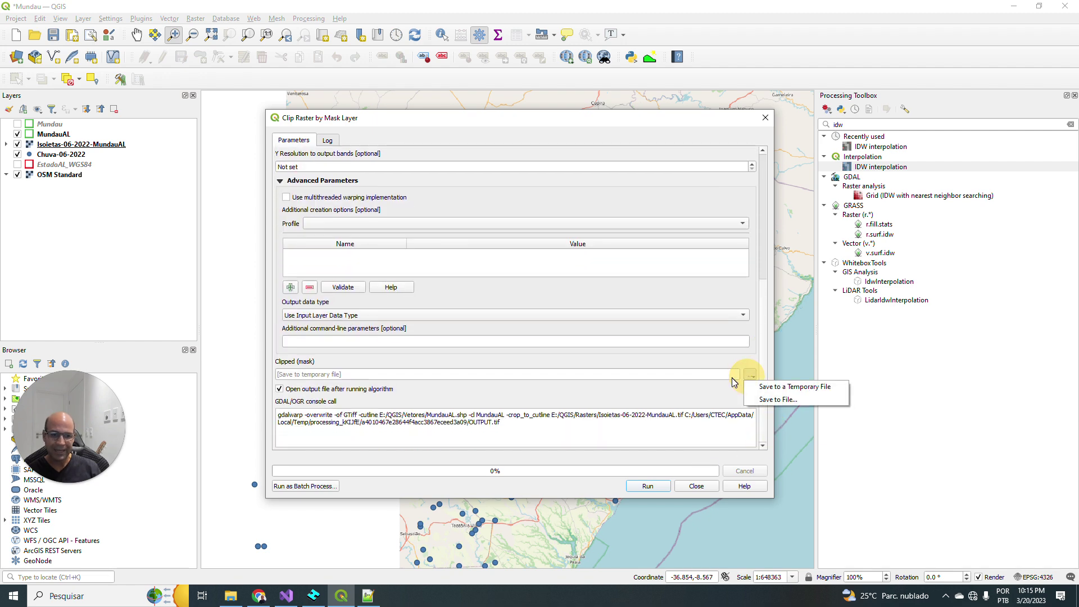
{"action": "left_click", "coordinate": [778, 399]}
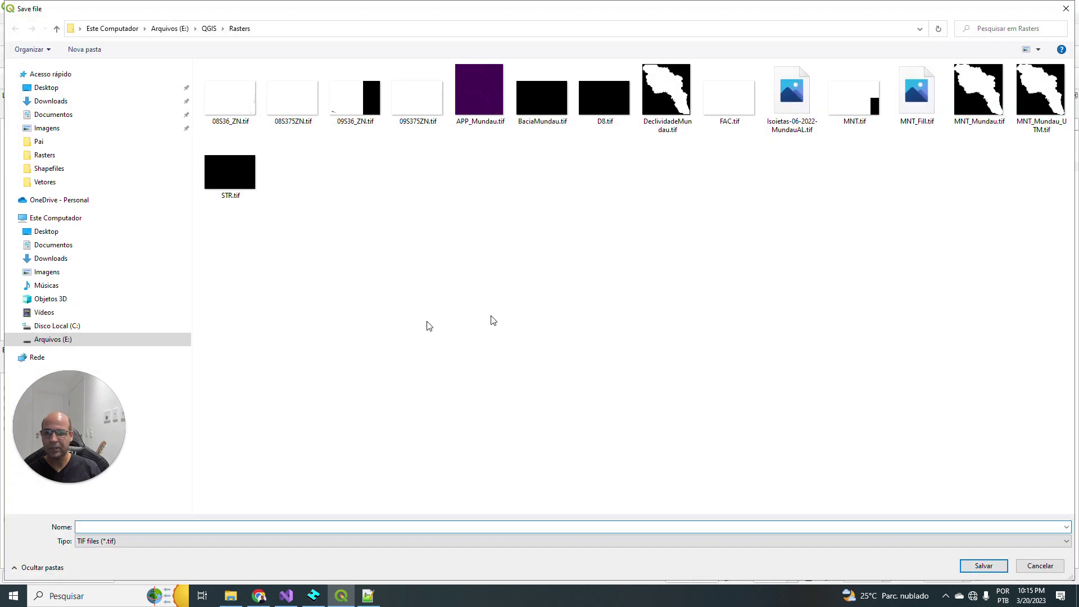
{"action": "left_click", "coordinate": [794, 131]}
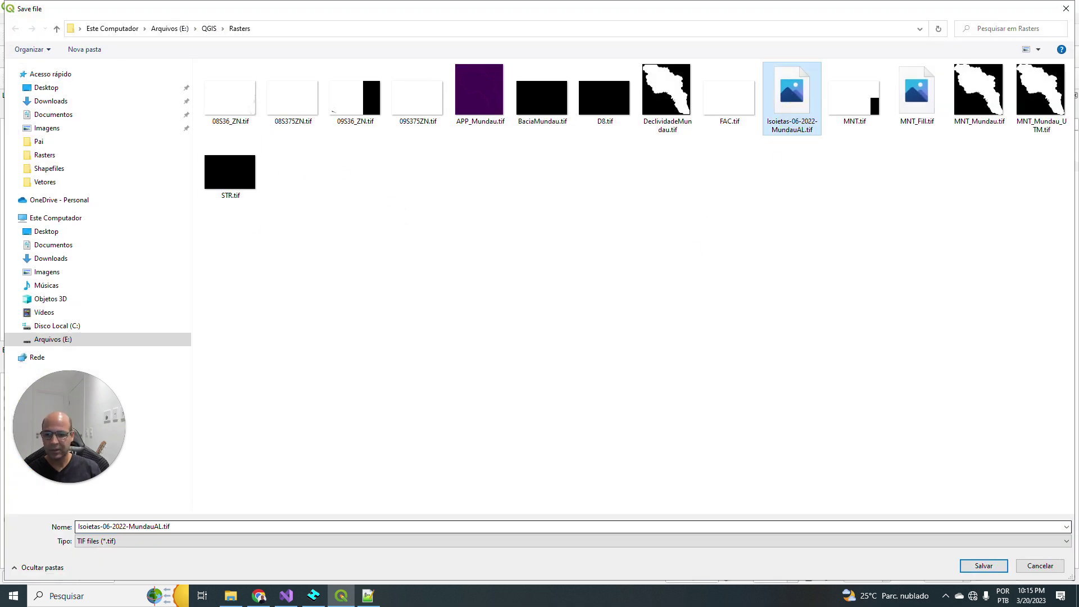
{"action": "left_click", "coordinate": [170, 527]}
{"action": "left_click", "coordinate": [162, 526]}
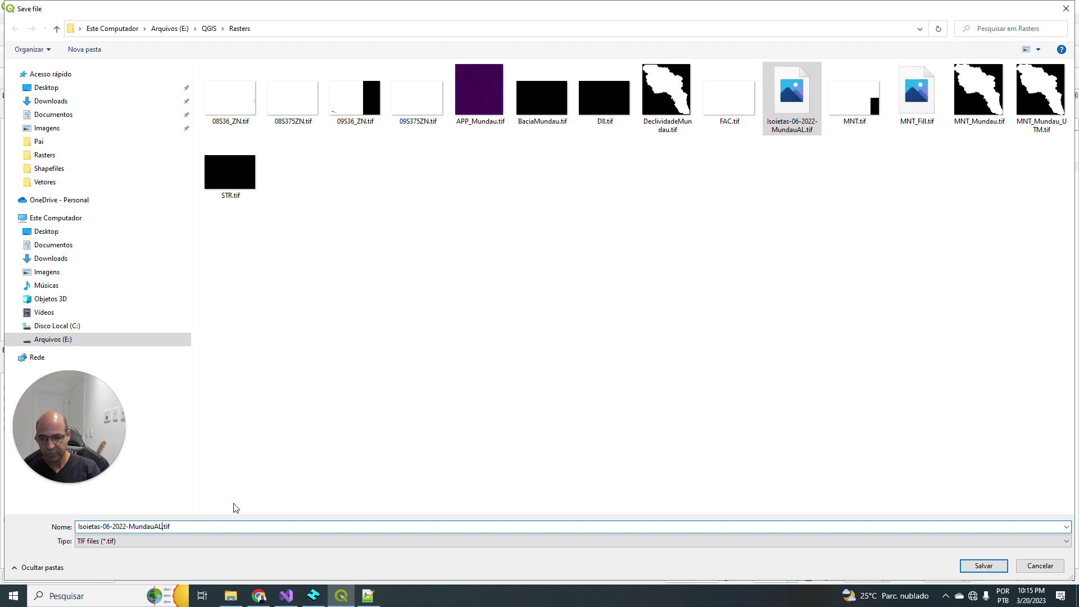
{"action": "type", "text": "-"}
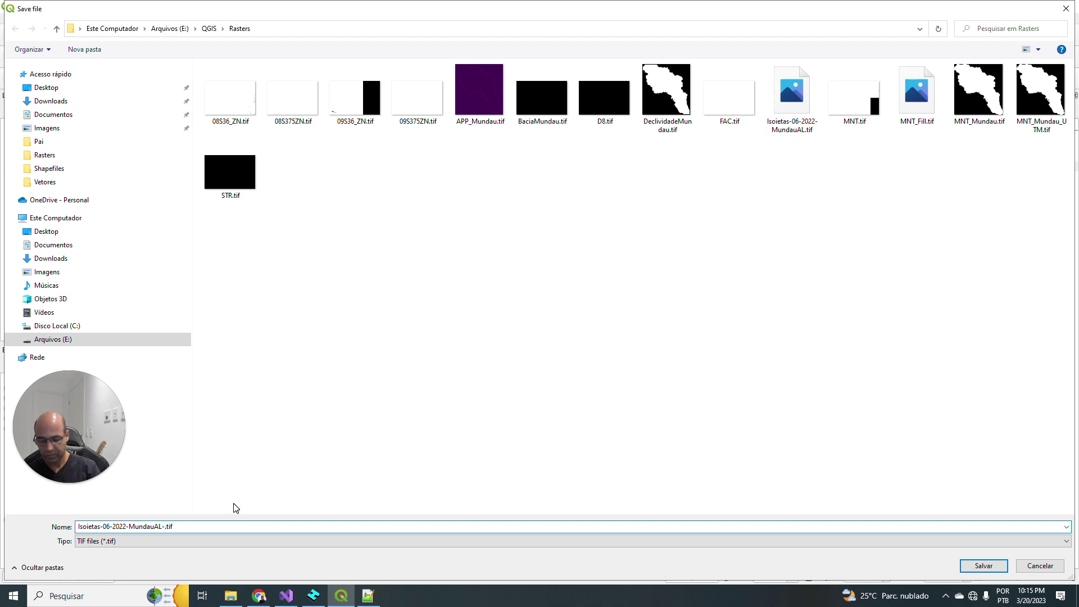
{"action": "type", "text": "Recorte"}
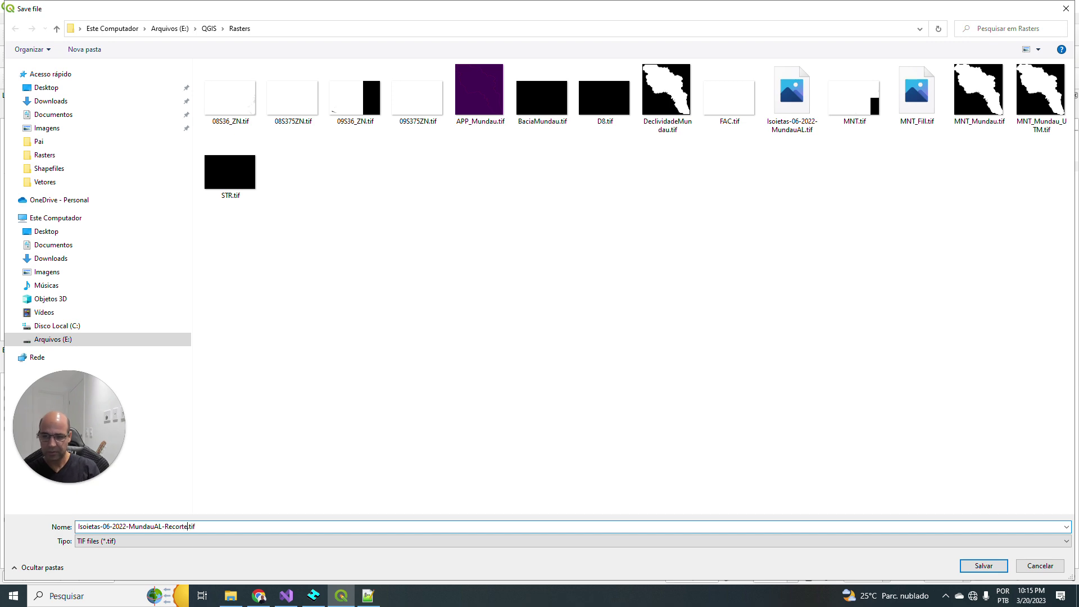
{"action": "key", "text": "Return"}
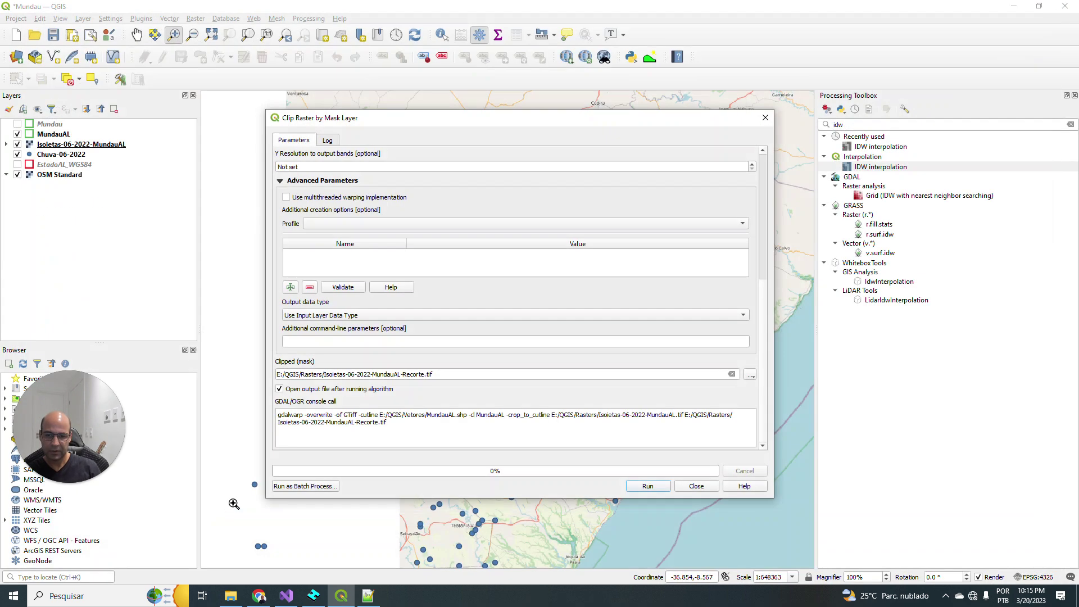
{"action": "left_click", "coordinate": [647, 487]}
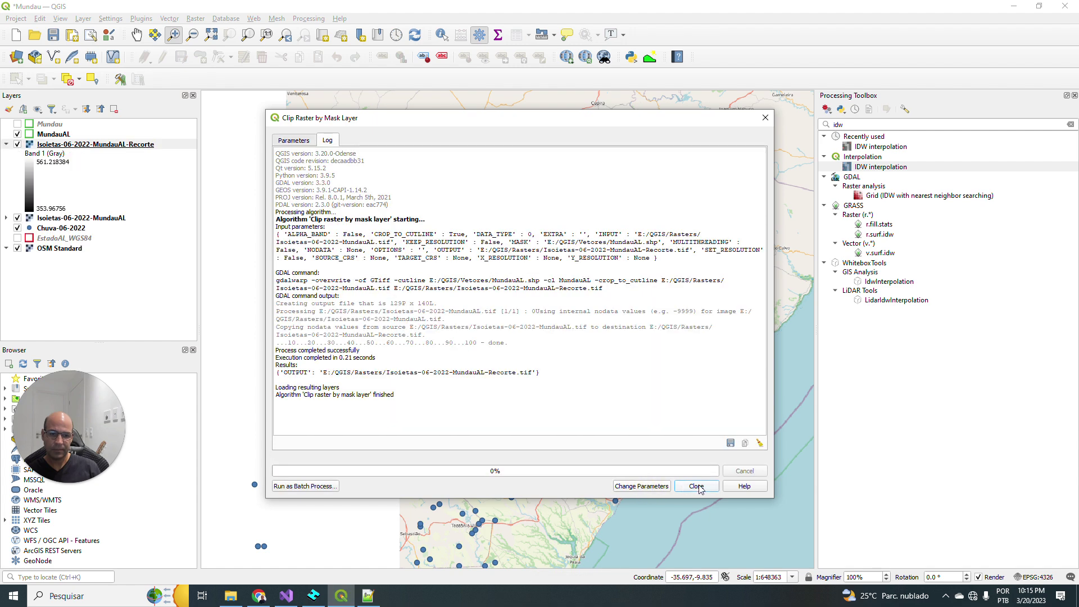
{"action": "left_click", "coordinate": [696, 486]}
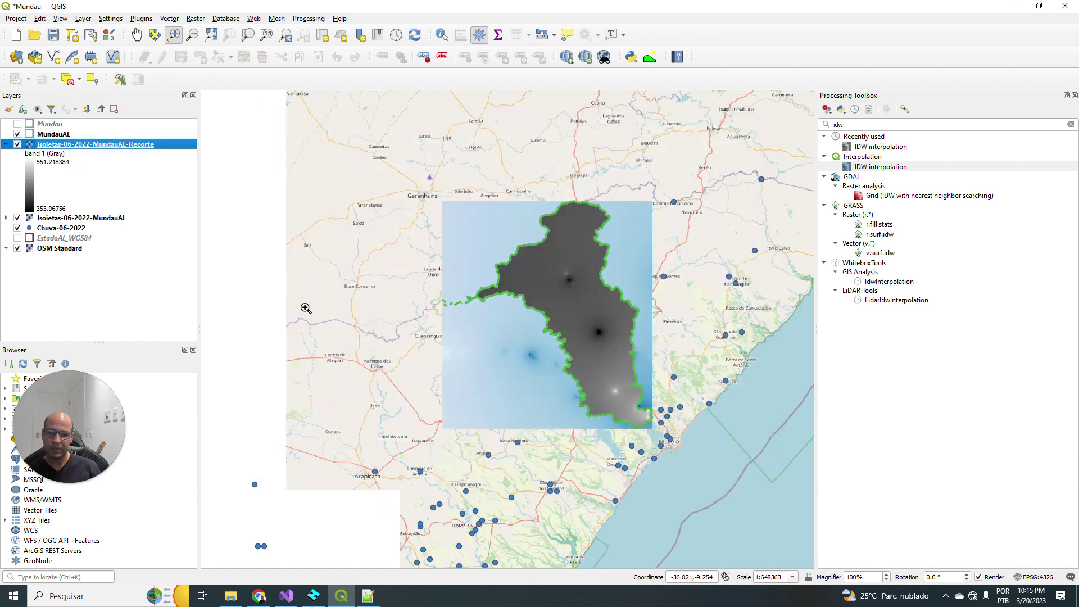
Step: Collapse the clipped raster's legend and hide the unclipped Isoietas-06-2022-MundauAL layer
{"action": "left_click", "coordinate": [6, 144]}
{"action": "left_click", "coordinate": [18, 155]}
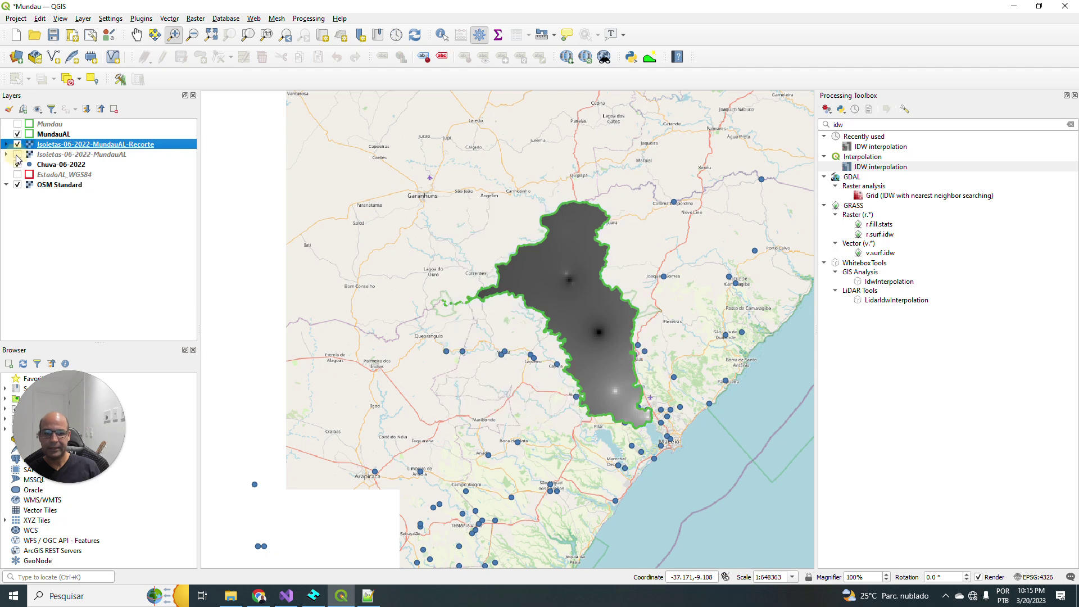
Step: Set the render type of the Isoietas-06-2022-MundauAL-Recorte raster to Singleband pseudocolor in its symbology
{"action": "right_click", "coordinate": [30, 148]}
{"action": "left_click", "coordinate": [191, 361]}
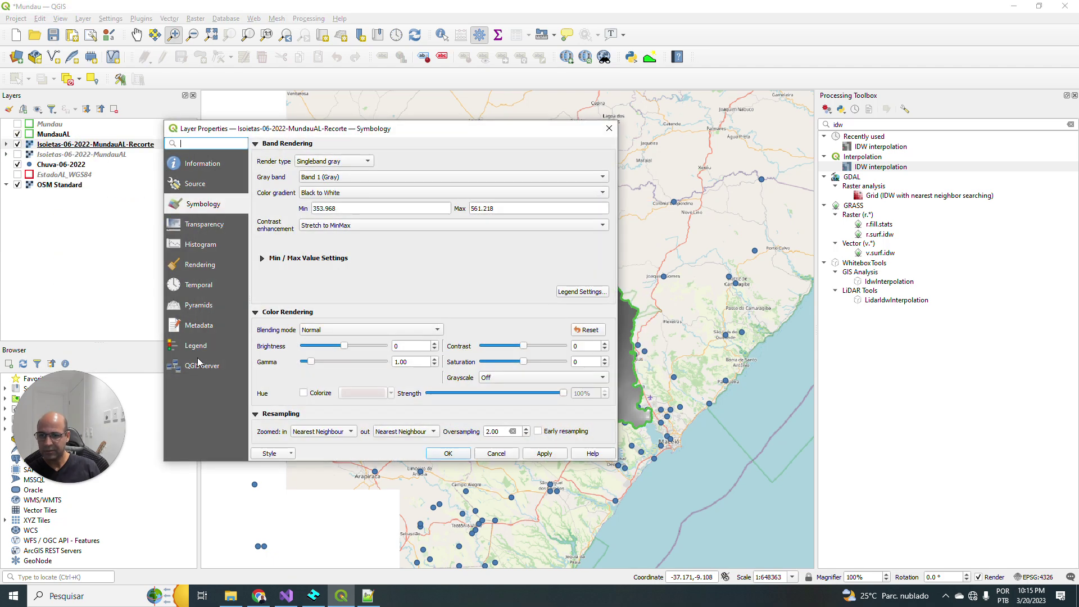
{"action": "left_click", "coordinate": [549, 178]}
{"action": "left_click", "coordinate": [548, 179]}
{"action": "left_click", "coordinate": [334, 162]}
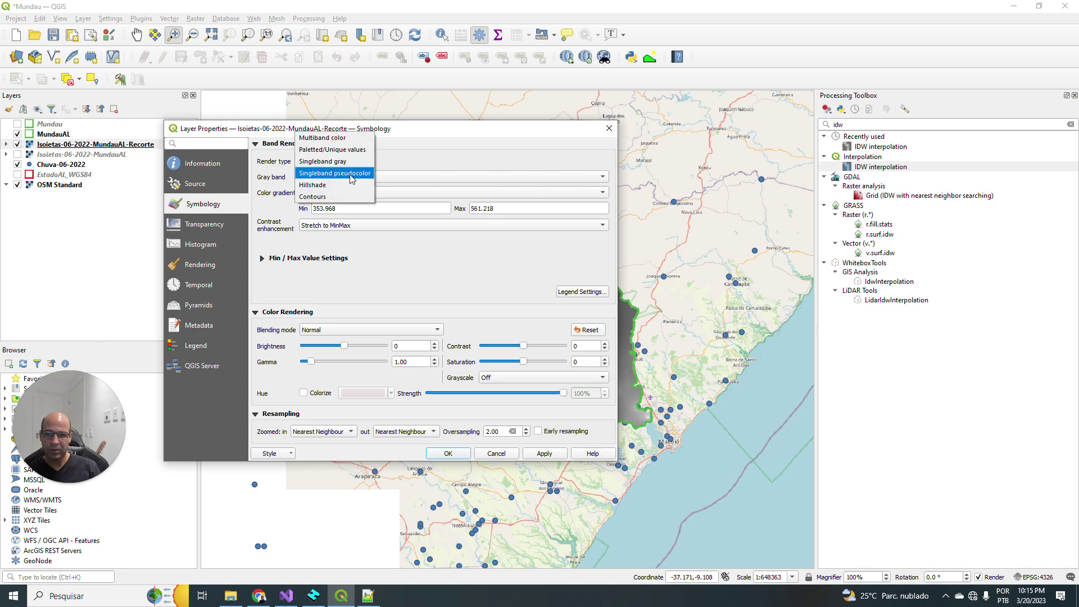
{"action": "left_click", "coordinate": [338, 176]}
{"action": "left_click", "coordinate": [536, 454]}
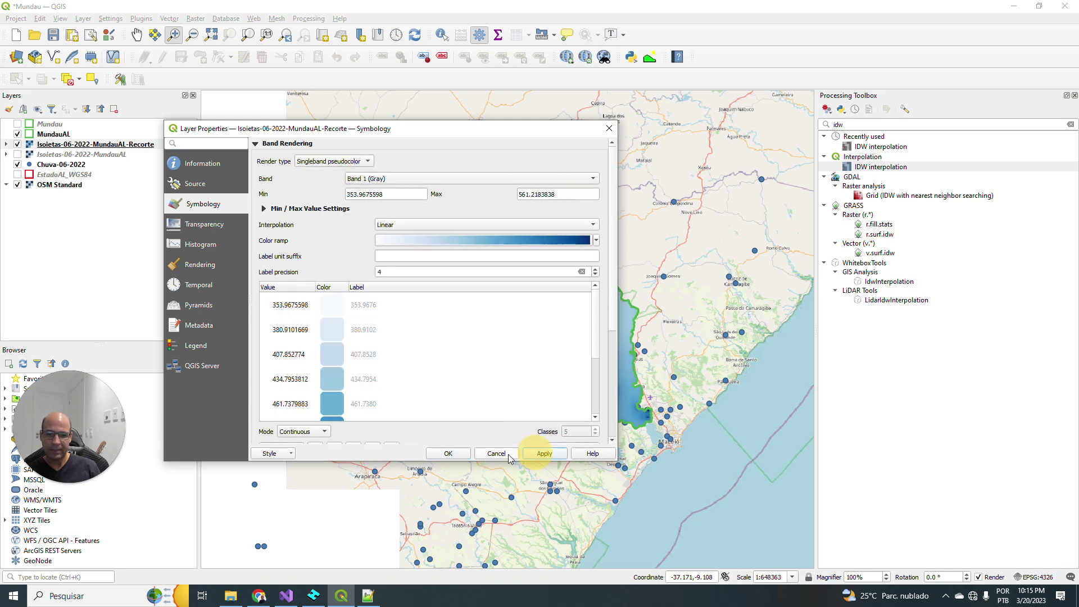
{"action": "left_click", "coordinate": [456, 455]}
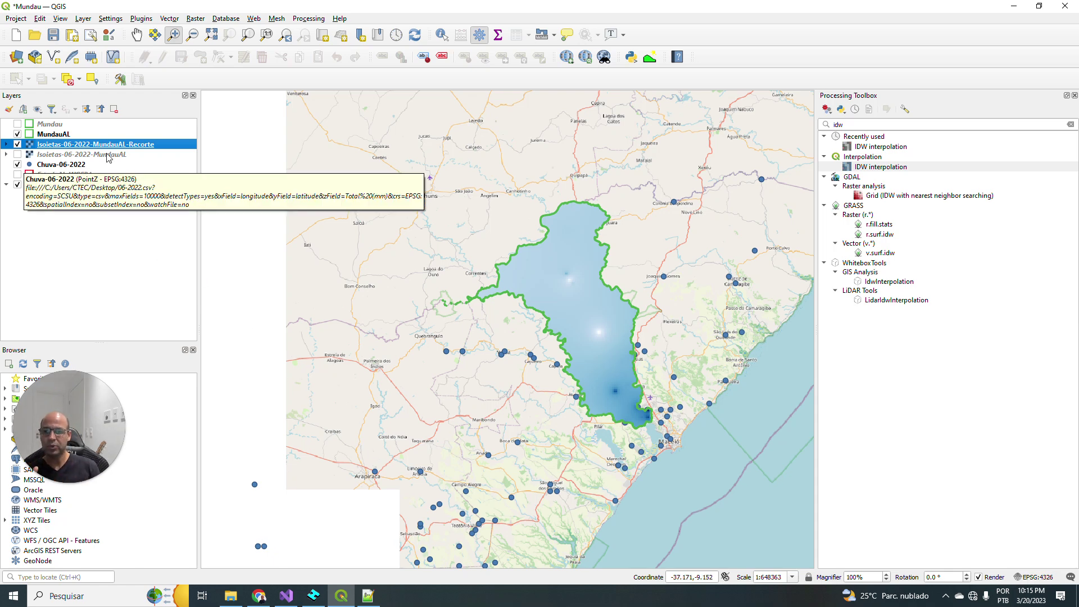
Step: Hide the Chuva-06-2022 point layer and start raster Contour extraction on Isoietas-06-2022-MundauAL-Recorte
{"action": "left_click", "coordinate": [18, 165]}
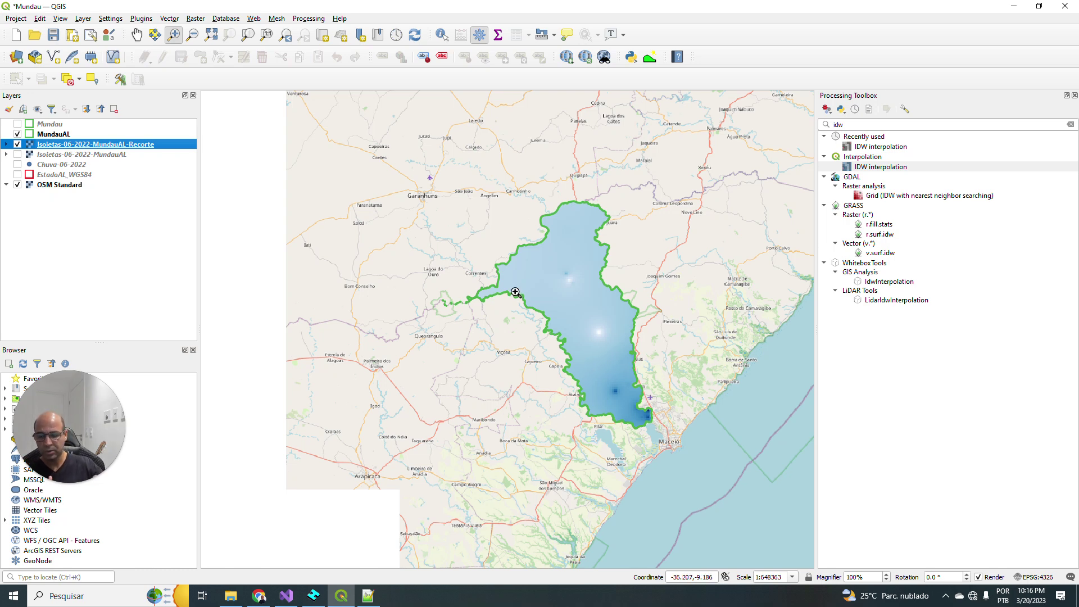
{"action": "left_click", "coordinate": [198, 20]}
{"action": "mouse_move", "coordinate": [221, 113]}
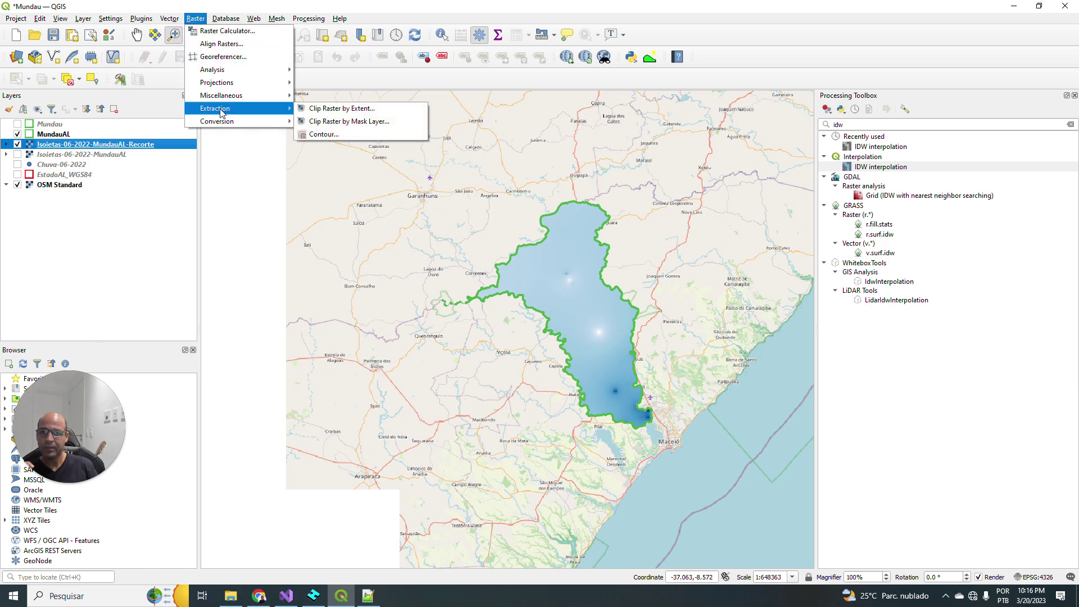
{"action": "left_click", "coordinate": [357, 138]}
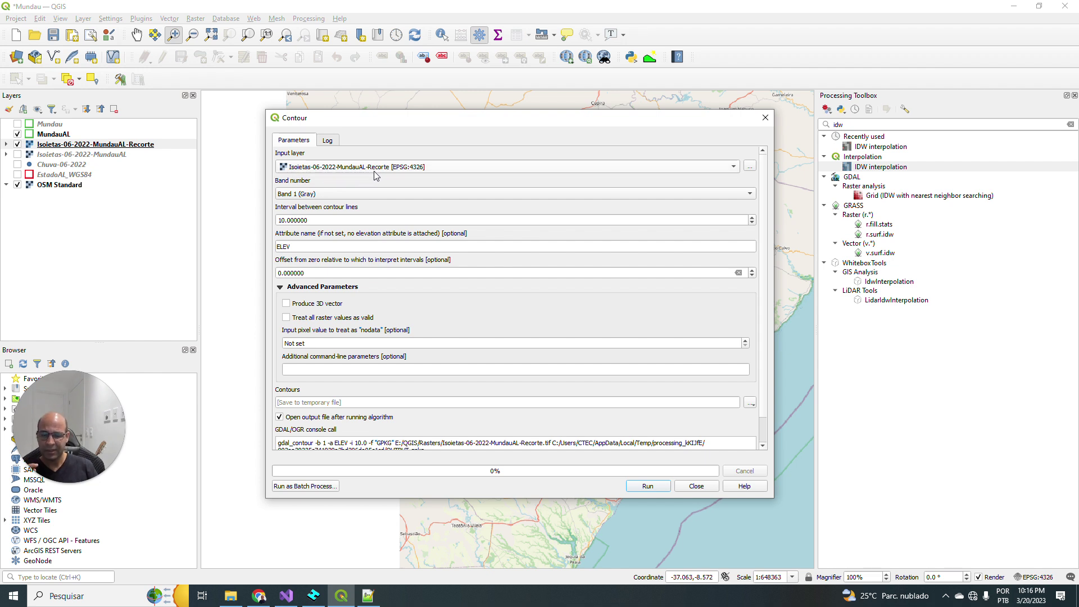
Step: Keep the interval between contour lines at 10 and set the attribute name to ISO
{"action": "left_click", "coordinate": [280, 221]}
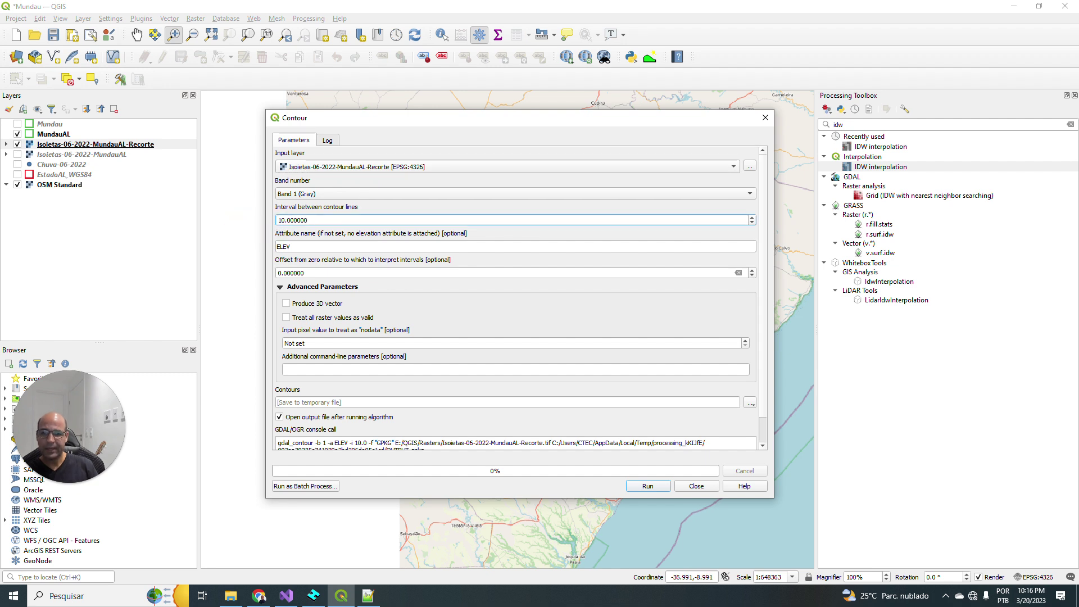
{"action": "double_click", "coordinate": [287, 219]}
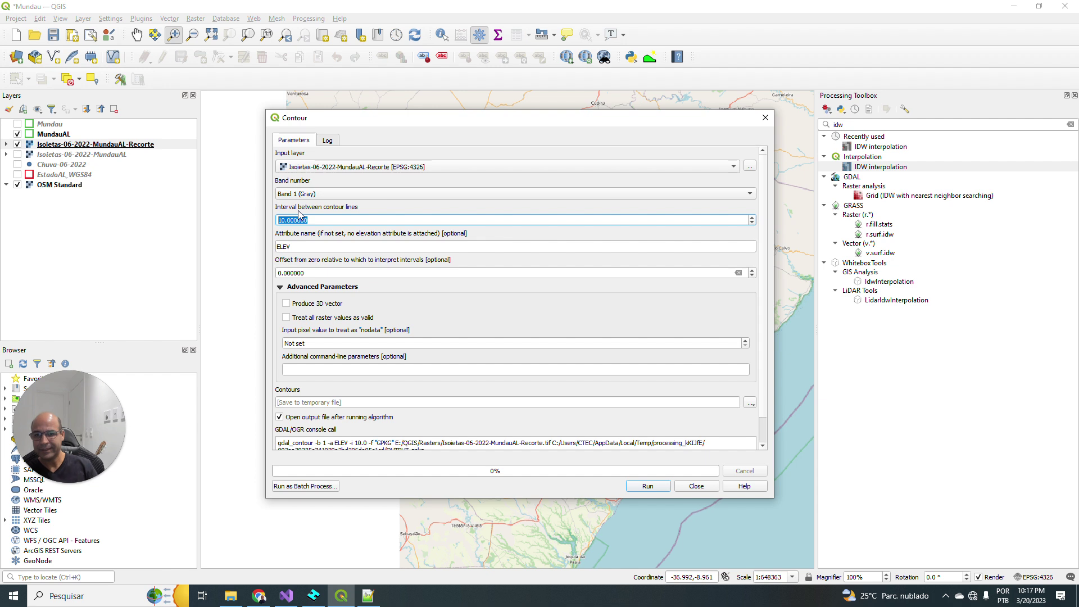
{"action": "key", "text": "End"}
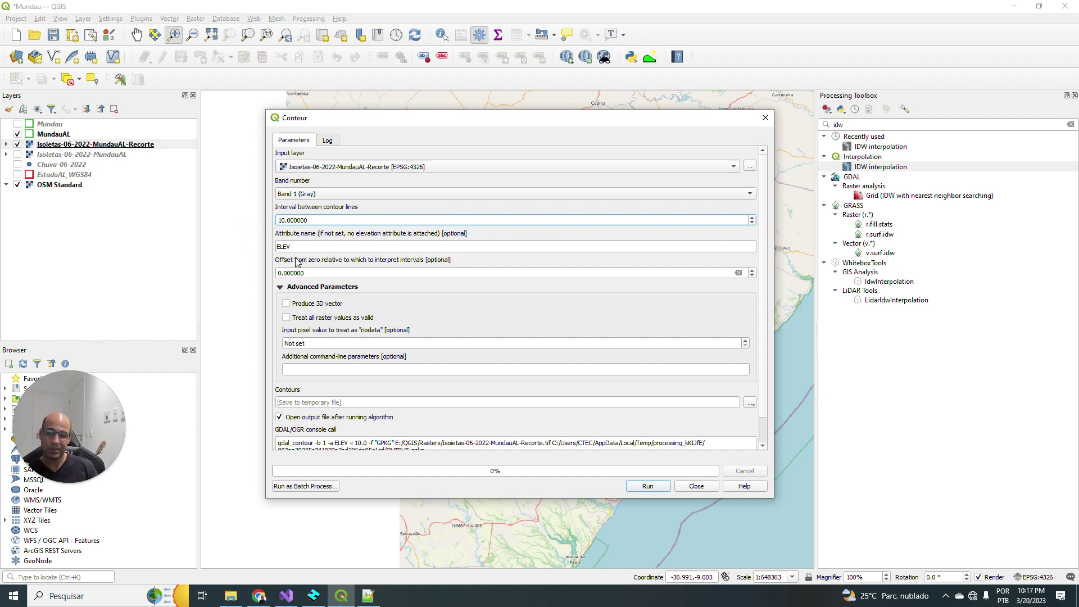
{"action": "key", "text": "Tab"}
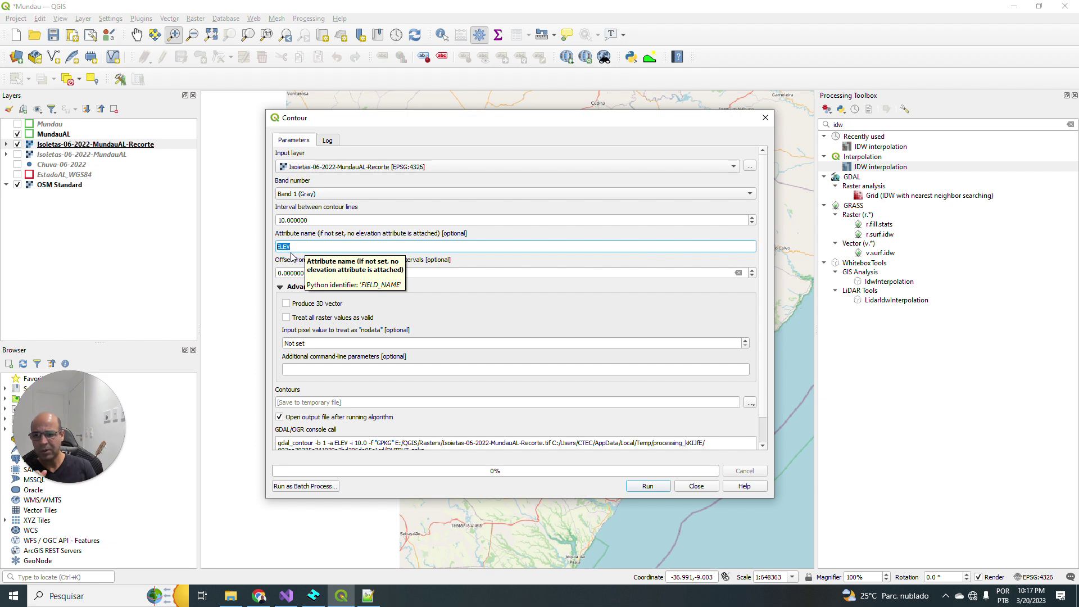
{"action": "key", "text": "shift+Tab"}
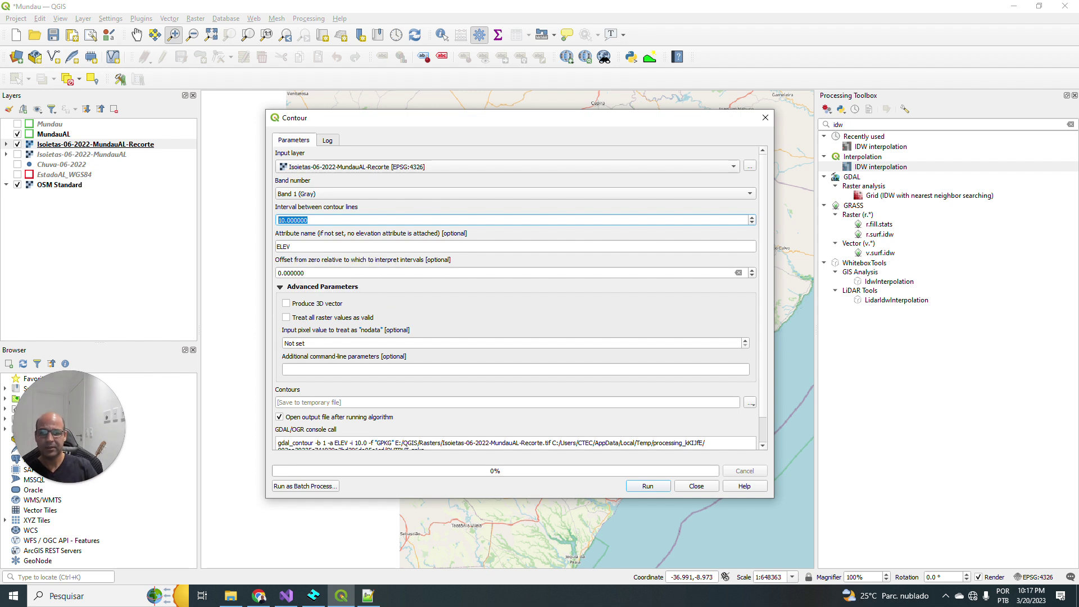
{"action": "key", "text": "Tab"}
{"action": "type", "text": "C"}
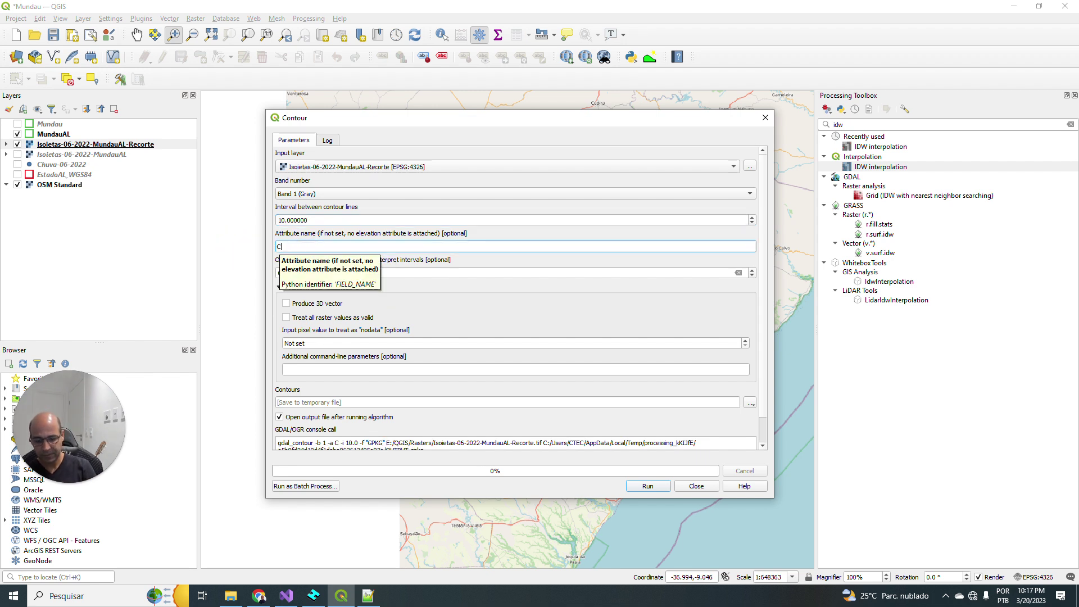
{"action": "key", "text": "BackSpace"}
{"action": "type", "text": "I"}
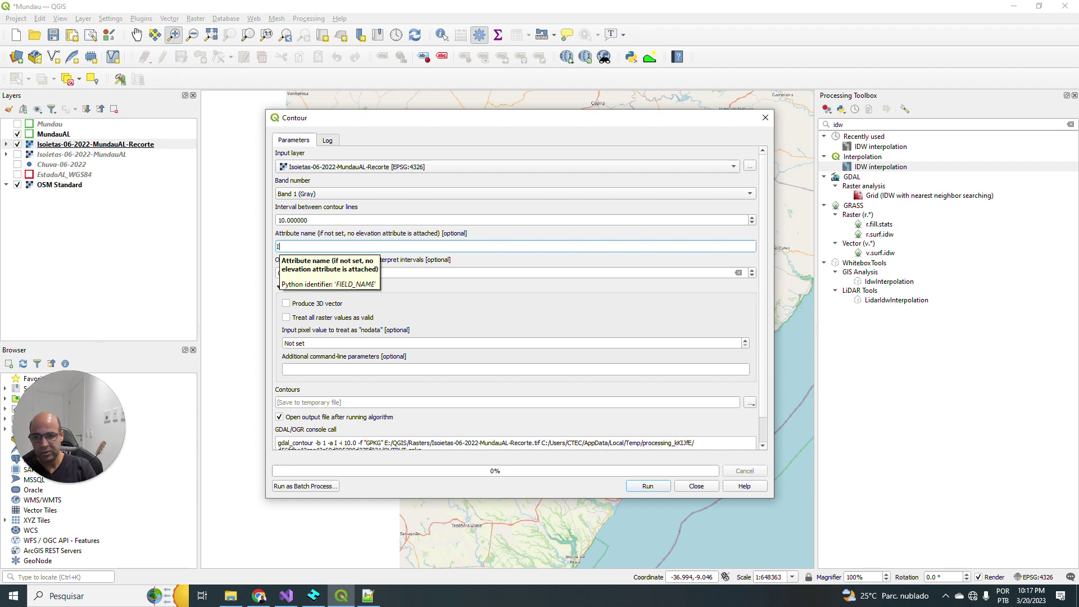
{"action": "type", "text": "SO"}
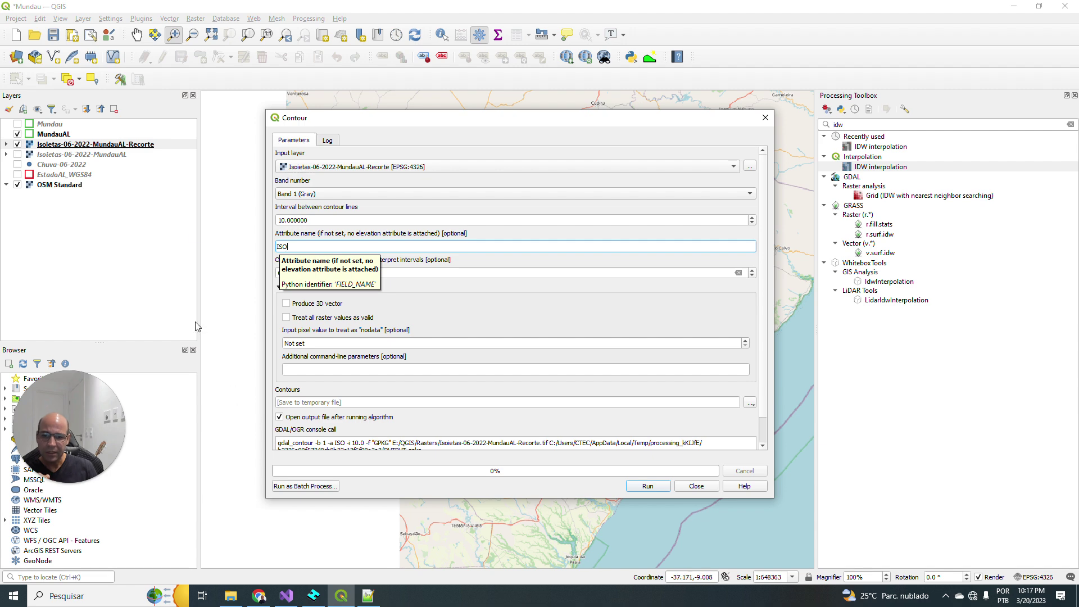
Step: Choose to save the contours as a shapefile in the QGIS Vetores folder
{"action": "left_click", "coordinate": [750, 405]}
{"action": "left_click", "coordinate": [770, 428]}
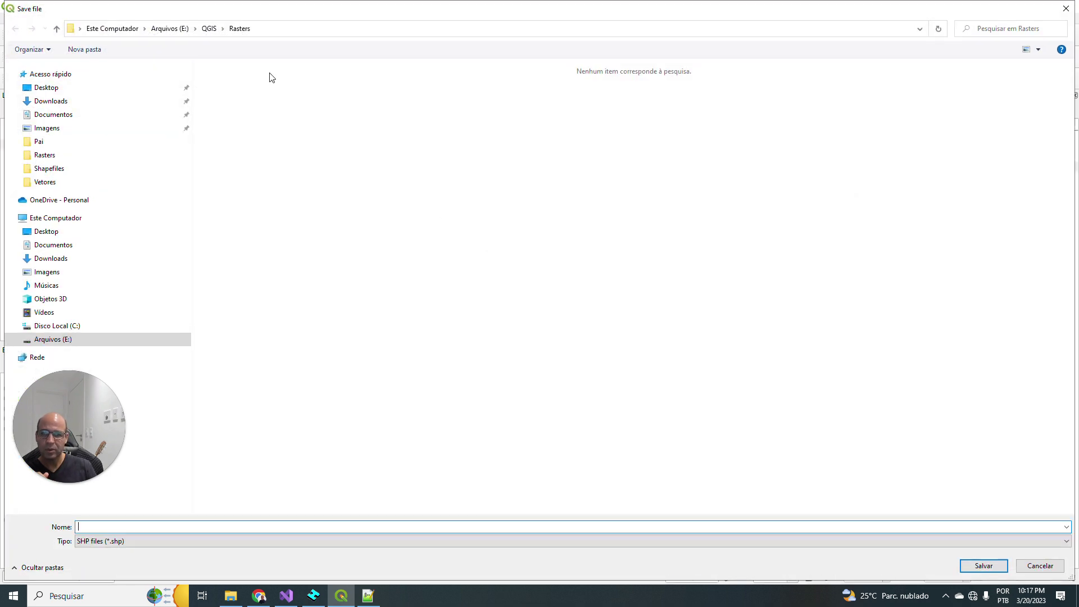
{"action": "left_click", "coordinate": [208, 29]}
{"action": "double_click", "coordinate": [219, 92]}
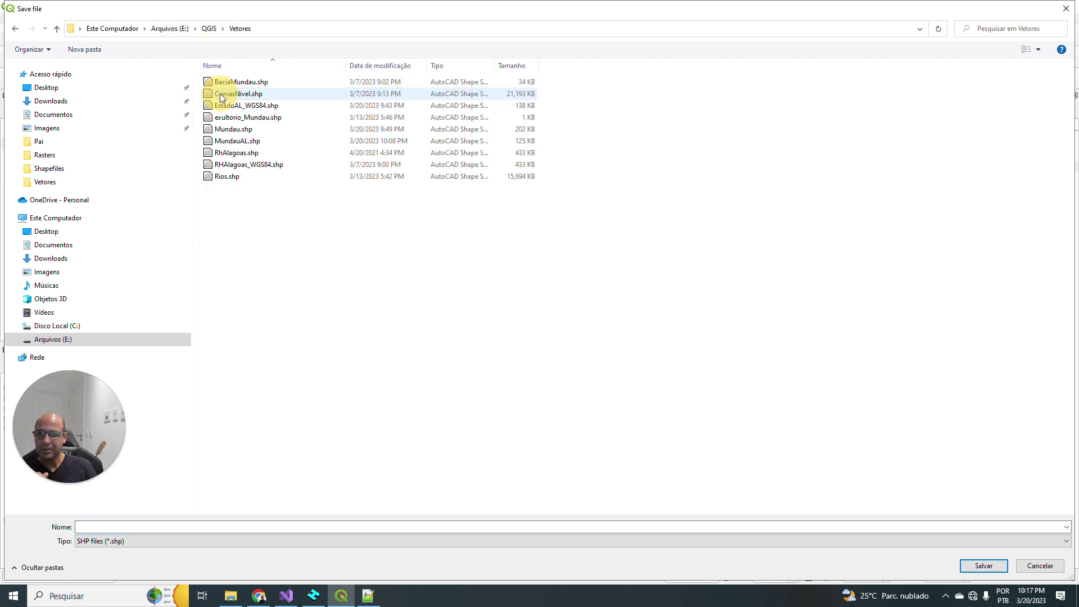
Step: Name the contour output file Isoietas-06-2022-Mundau and run the Contour algorithm
{"action": "left_click", "coordinate": [110, 526]}
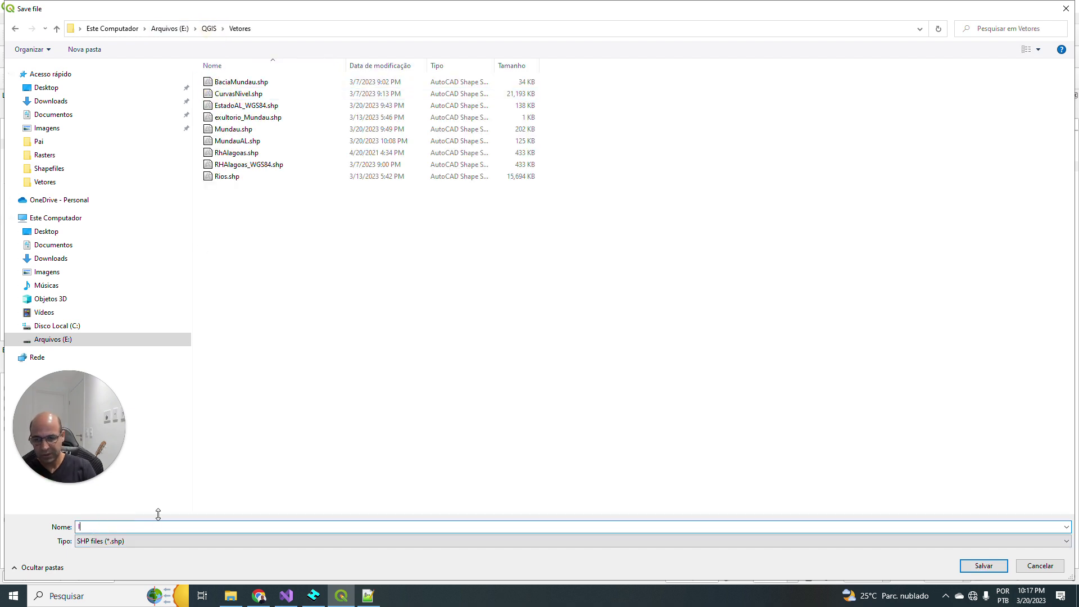
{"action": "type", "text": "Isoietas"}
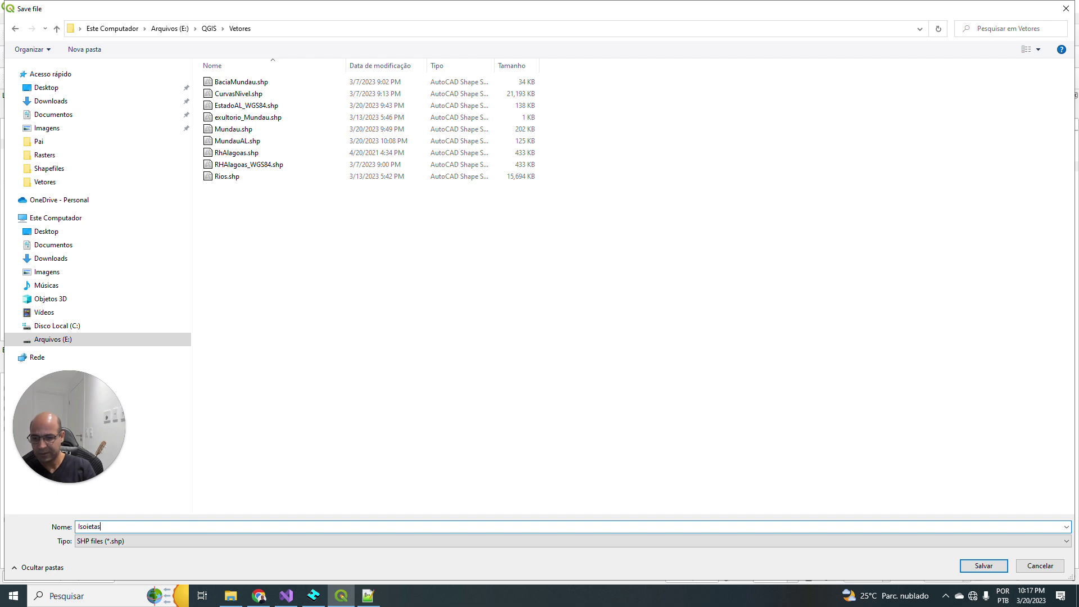
{"action": "type", "text": "_Mundau"}
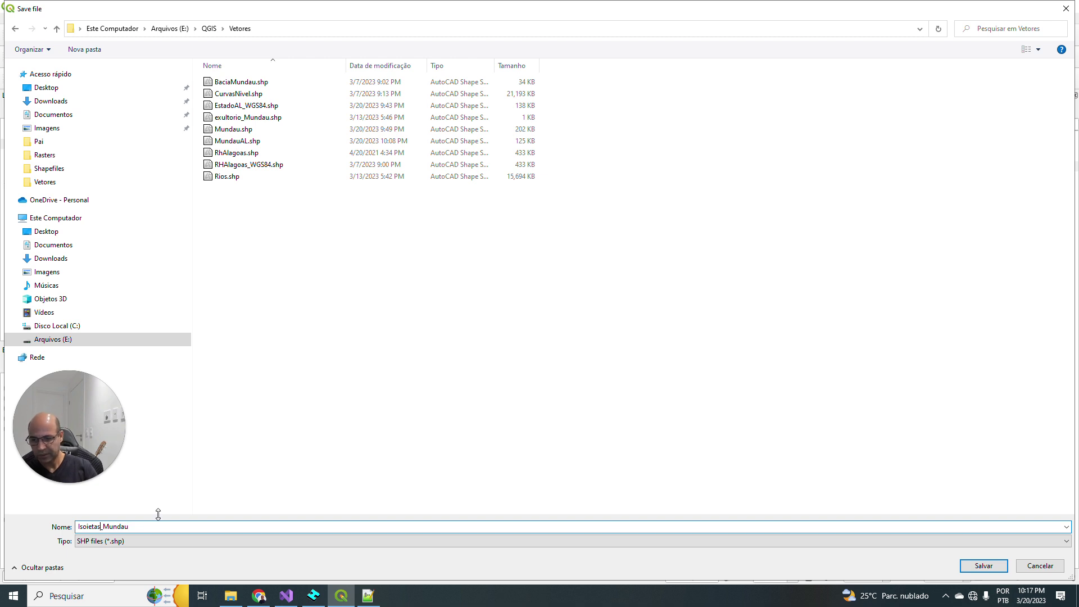
{"action": "key", "text": "Left"}
{"action": "key", "text": "Left"}
{"action": "key", "text": "Left"}
{"action": "key", "text": "Left"}
{"action": "key", "text": "Left"}
{"action": "key", "text": "Left"}
{"action": "key", "text": "BackSpace"}
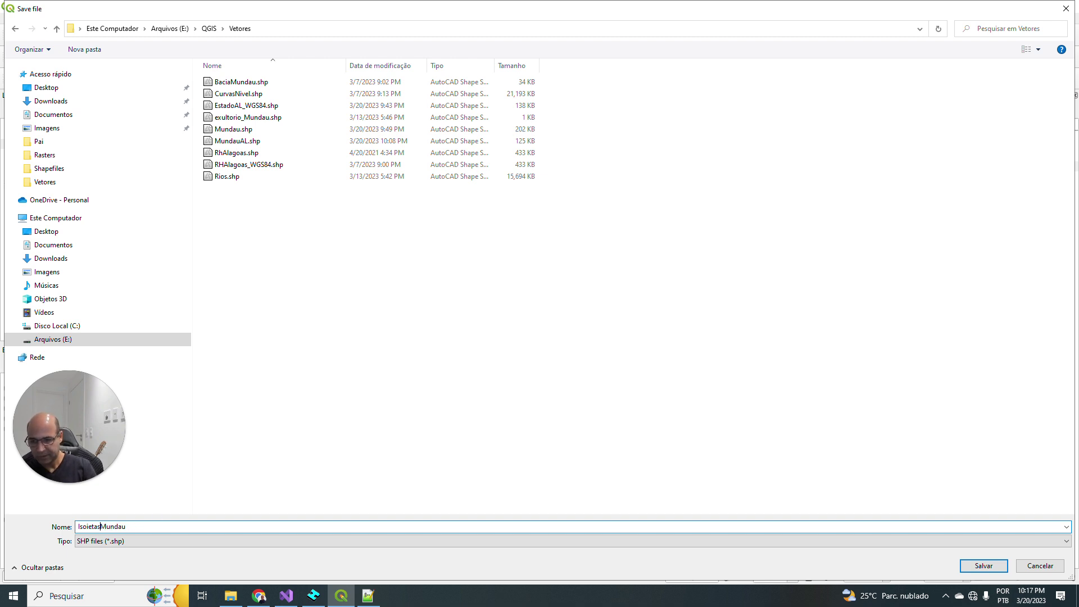
{"action": "type", "text": "-06"}
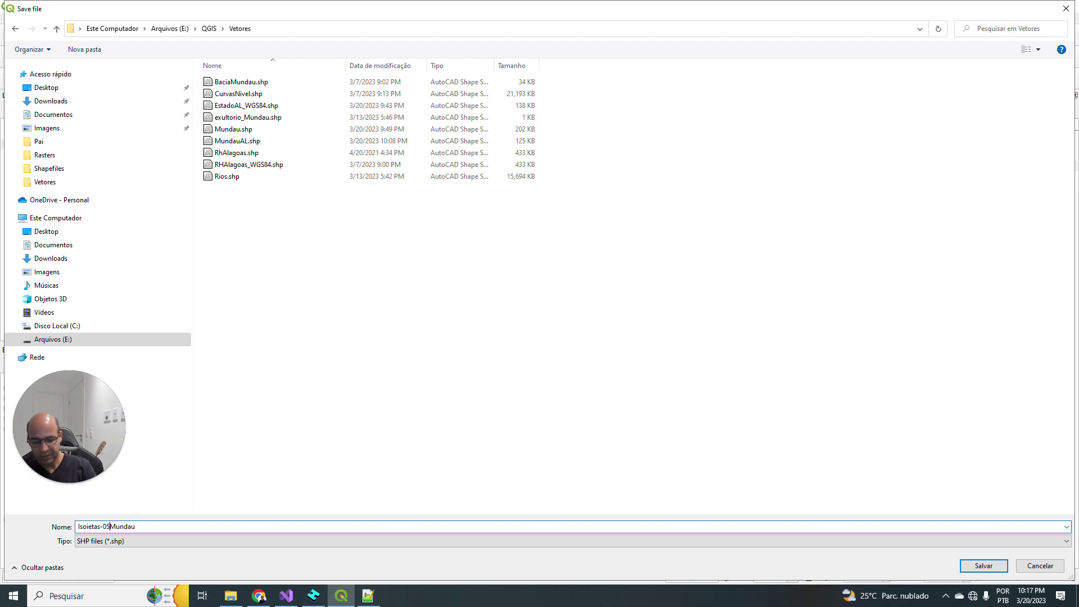
{"action": "type", "text": "-2022-"}
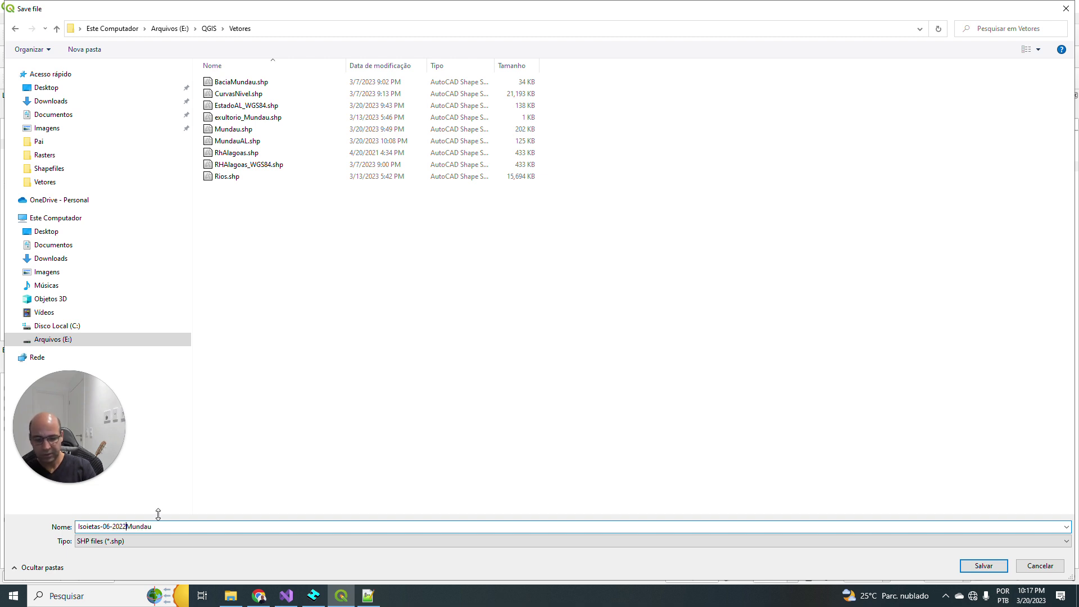
{"action": "left_click", "coordinate": [982, 566]}
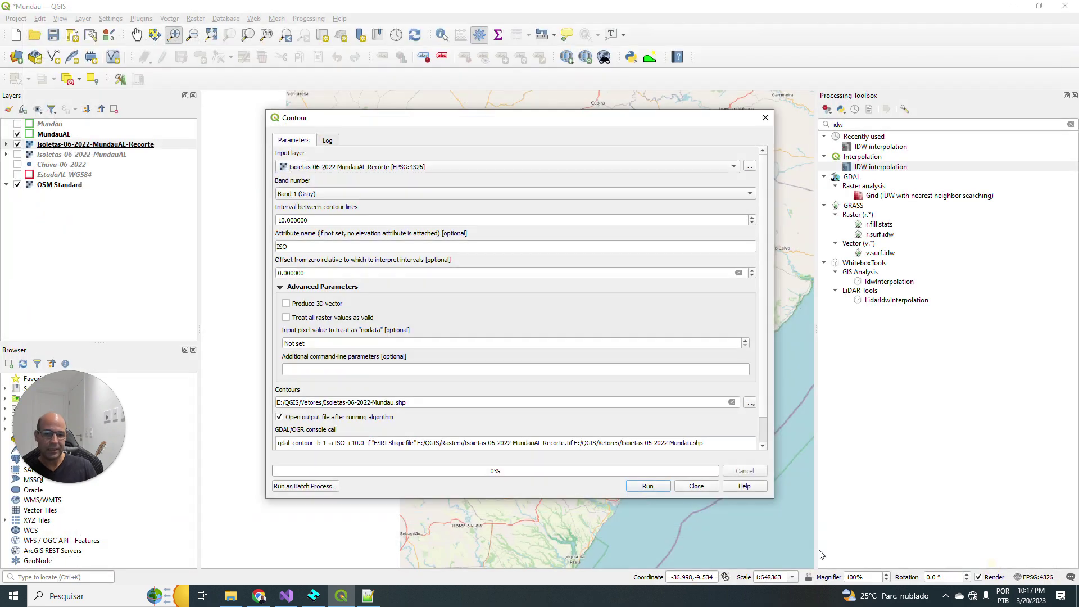
{"action": "left_click", "coordinate": [649, 486]}
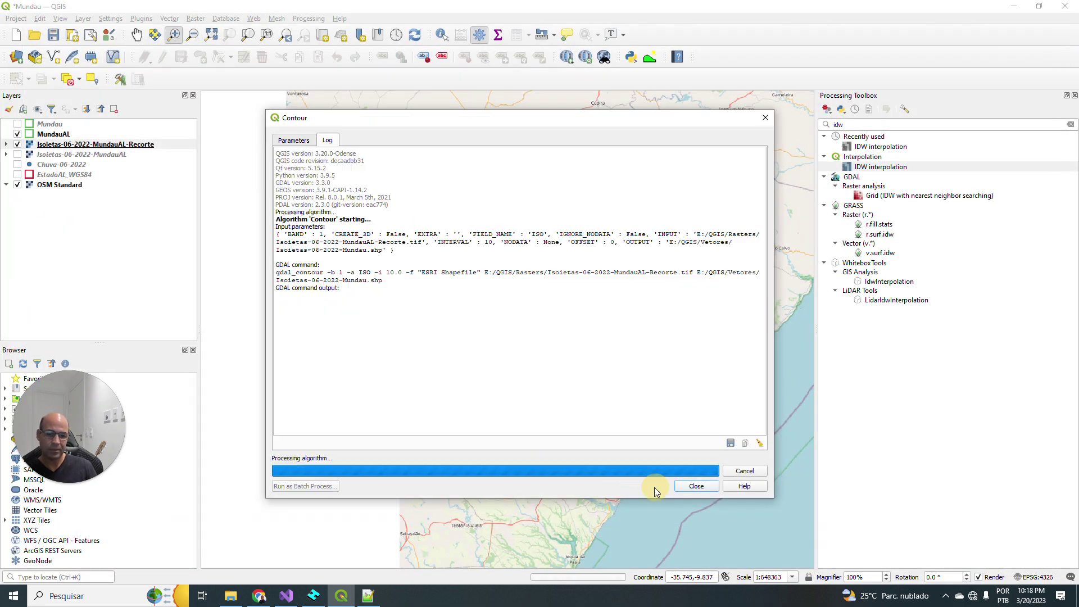
Step: Close the Contour dialog and hide the Isoietas-06-2022-MundauAL-Recorte raster
{"action": "left_click", "coordinate": [696, 486]}
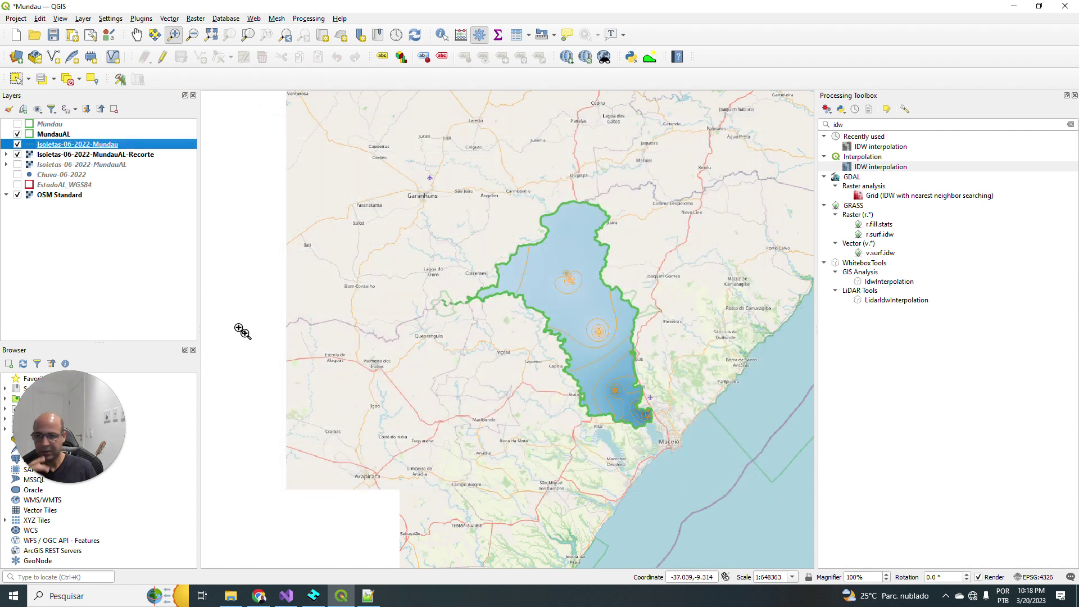
{"action": "left_click", "coordinate": [18, 158]}
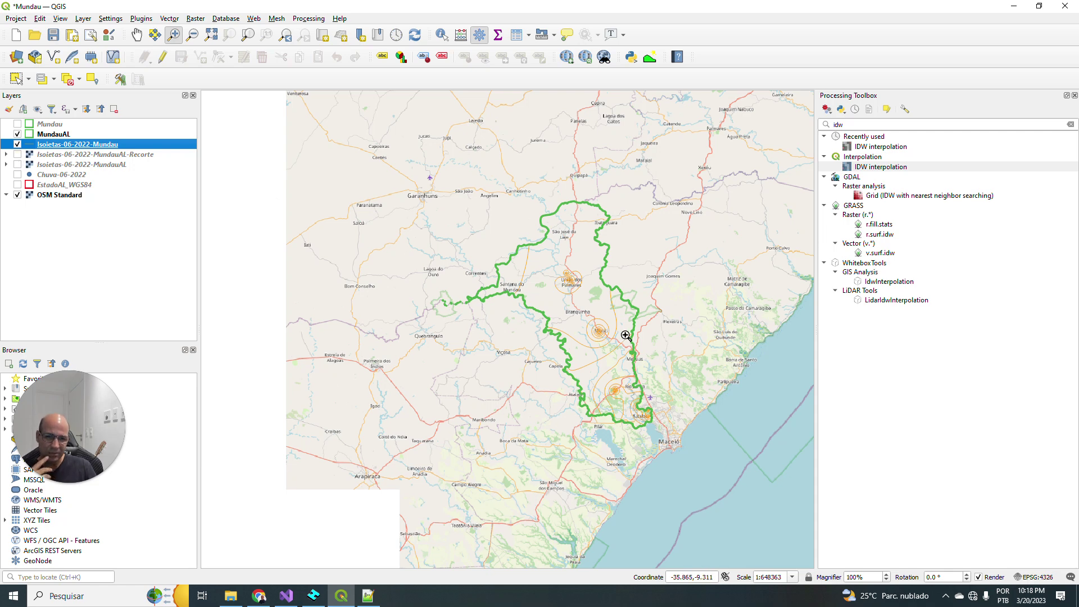
Step: Set the Isoietas-06-2022-Mundau contour layer to Categorized symbology with a line symbol width of 0.66 millimeters
{"action": "double_click", "coordinate": [31, 145]}
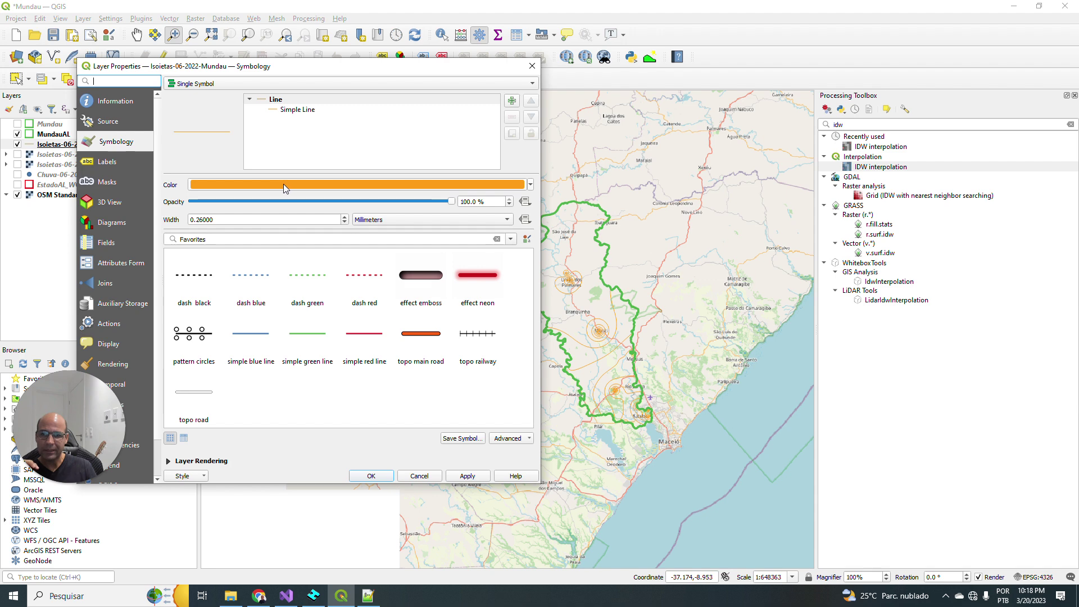
{"action": "left_click", "coordinate": [250, 83]}
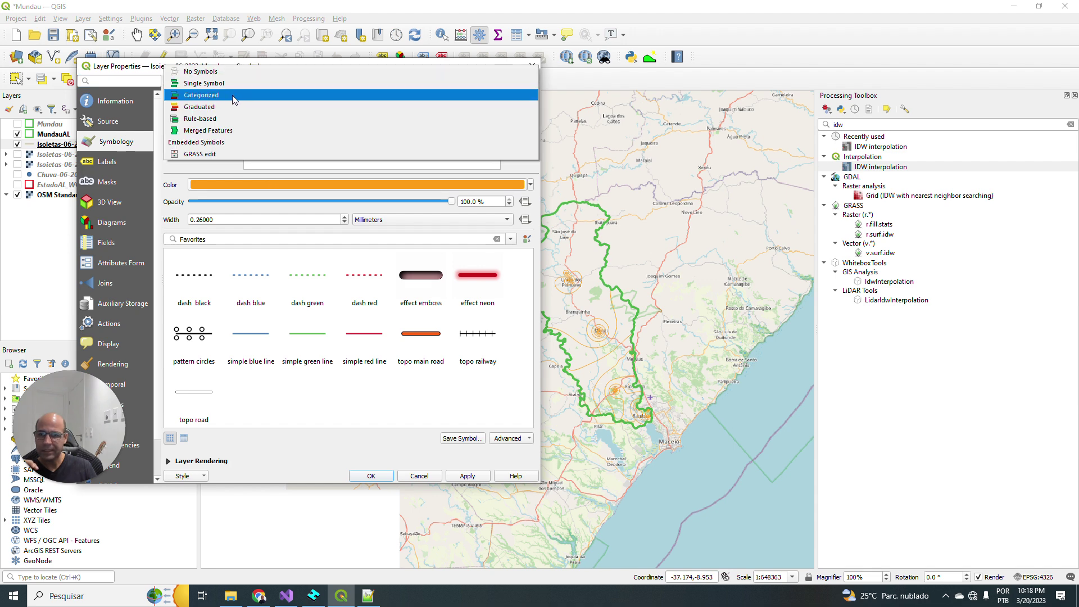
{"action": "left_click", "coordinate": [235, 96]}
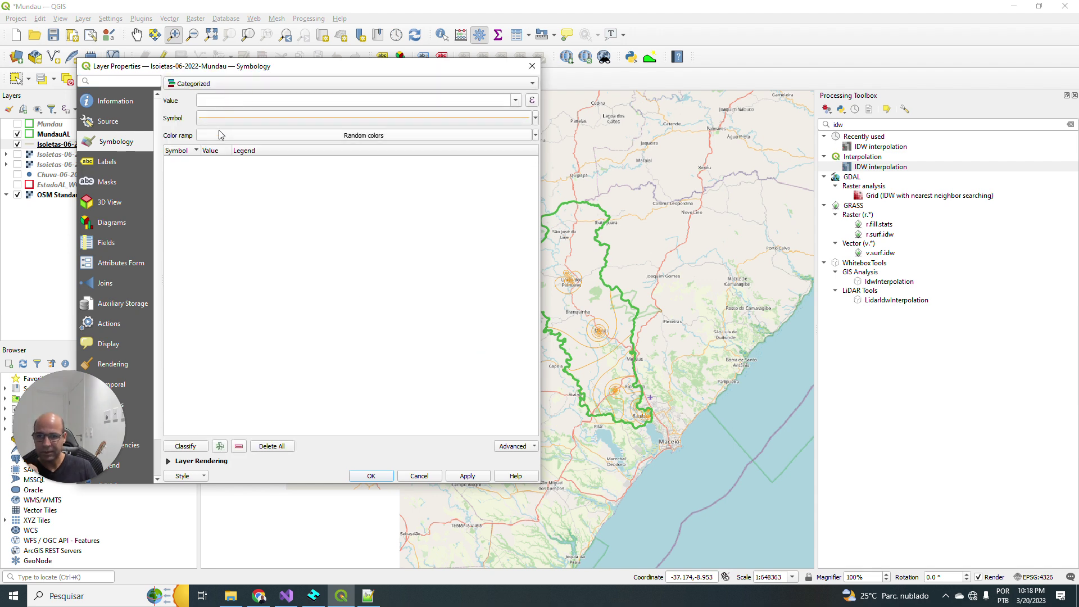
{"action": "left_click", "coordinate": [536, 118]}
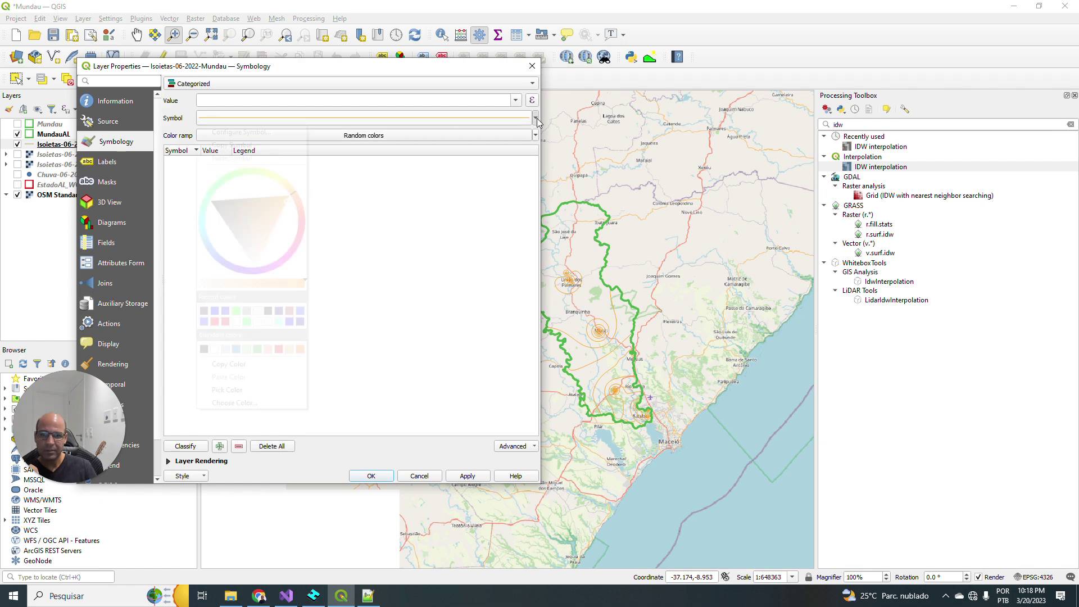
{"action": "left_click", "coordinate": [486, 120]}
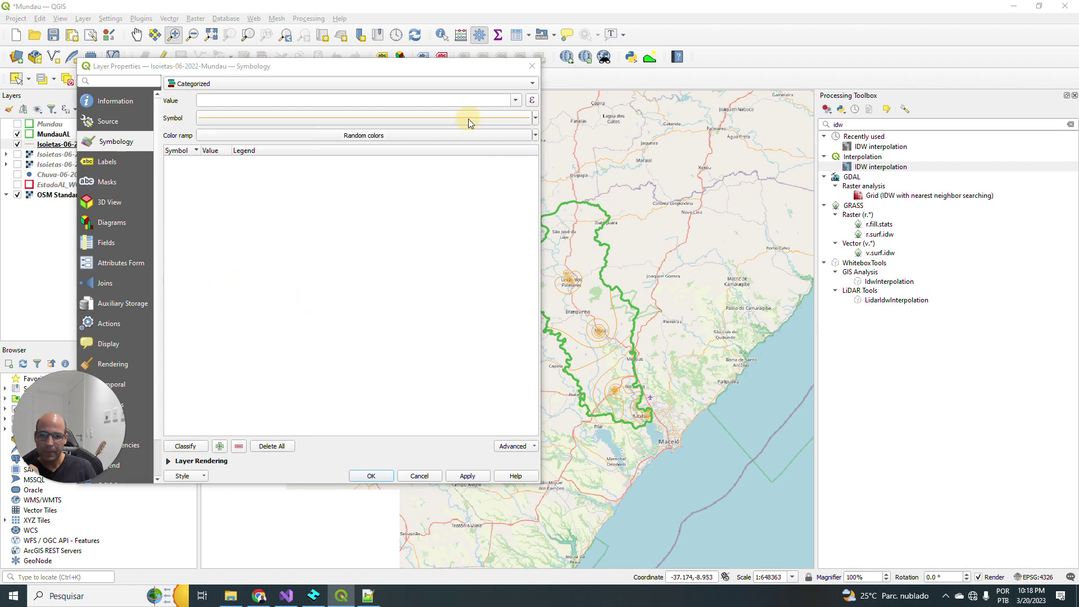
{"action": "left_click", "coordinate": [468, 119]}
{"action": "left_click", "coordinate": [498, 275]}
{"action": "left_click", "coordinate": [499, 275]}
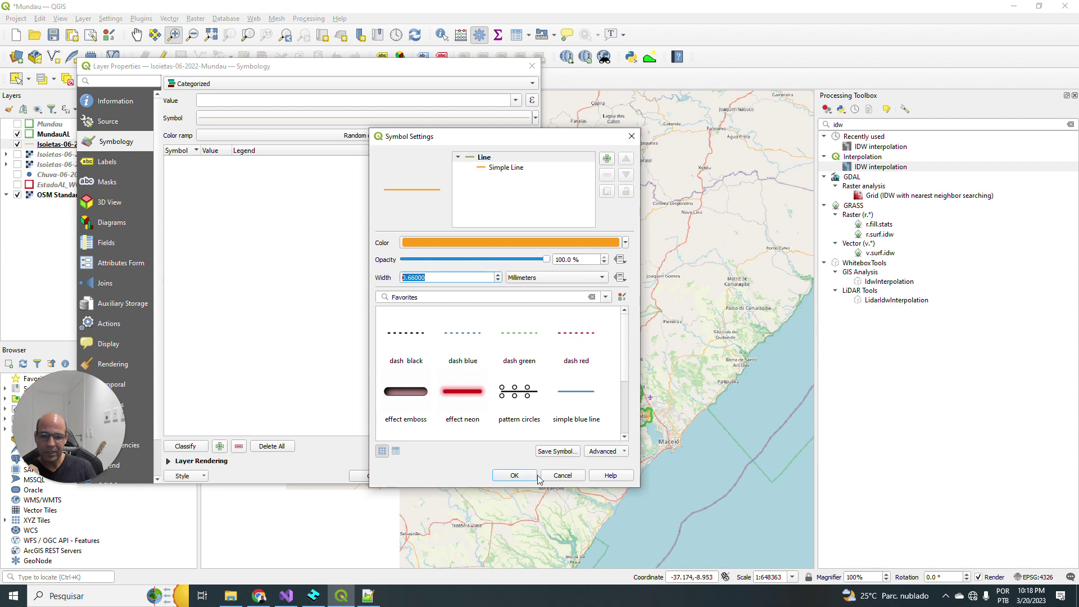
{"action": "left_click", "coordinate": [514, 476]}
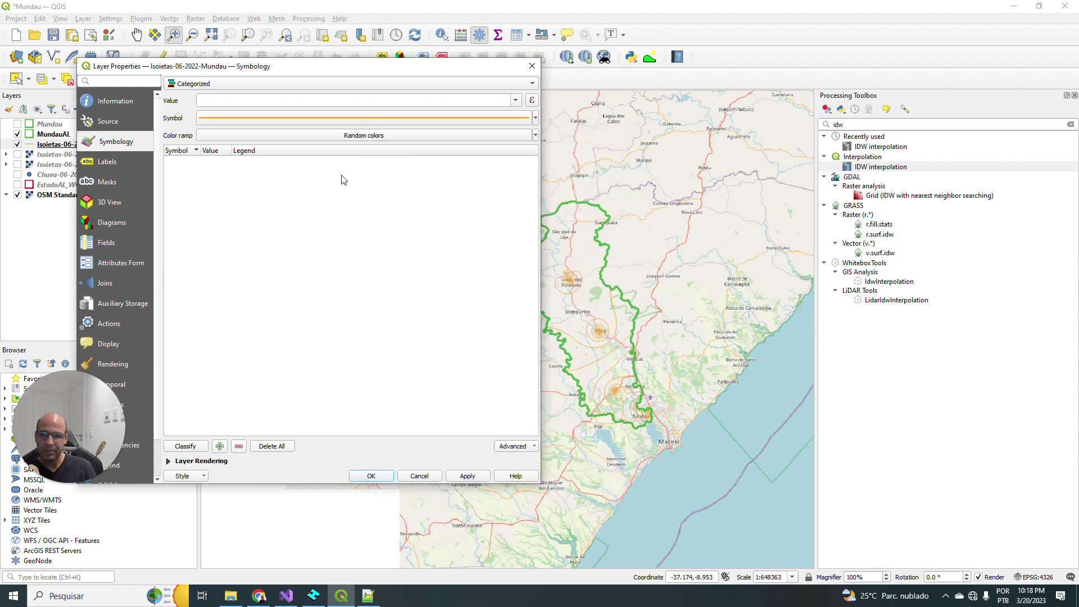
Step: Choose the Turbo color ramp, invert it, and classify the contour layer without a value field
{"action": "left_click", "coordinate": [536, 135]}
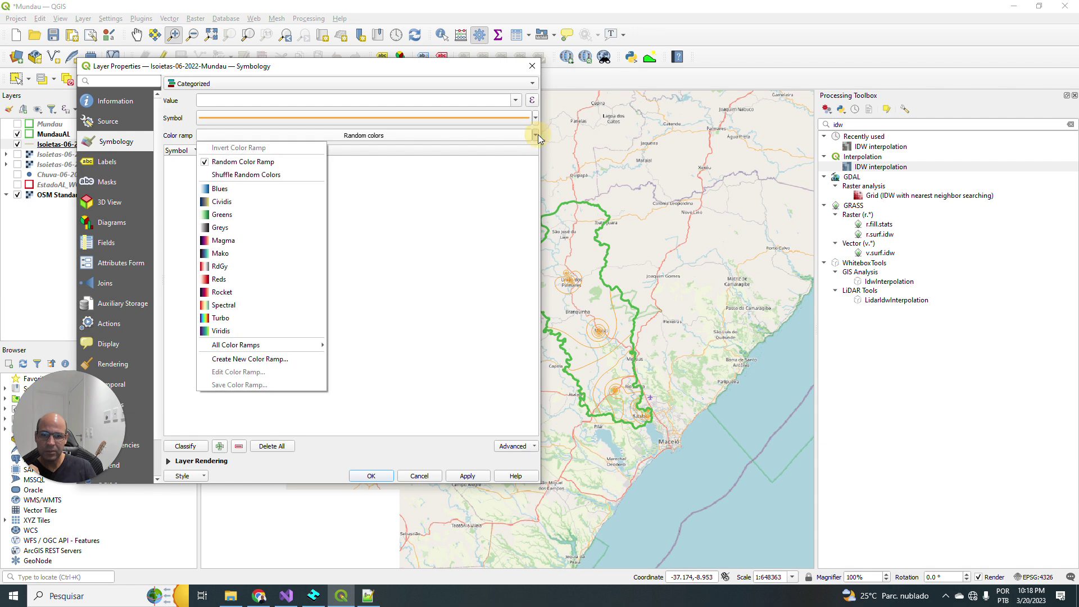
{"action": "left_click", "coordinate": [234, 318]}
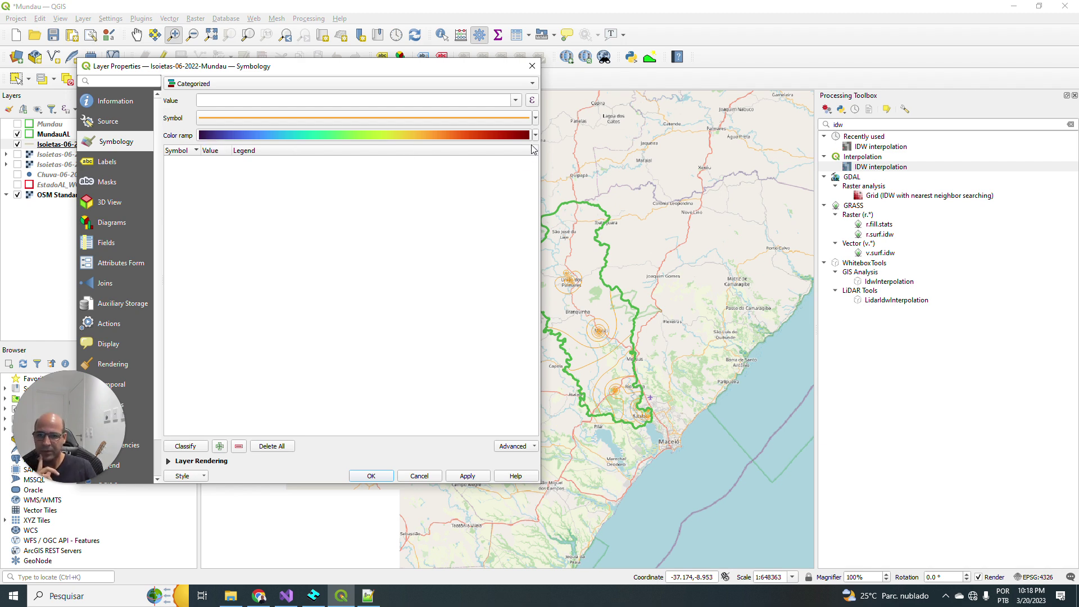
{"action": "left_click", "coordinate": [329, 135]}
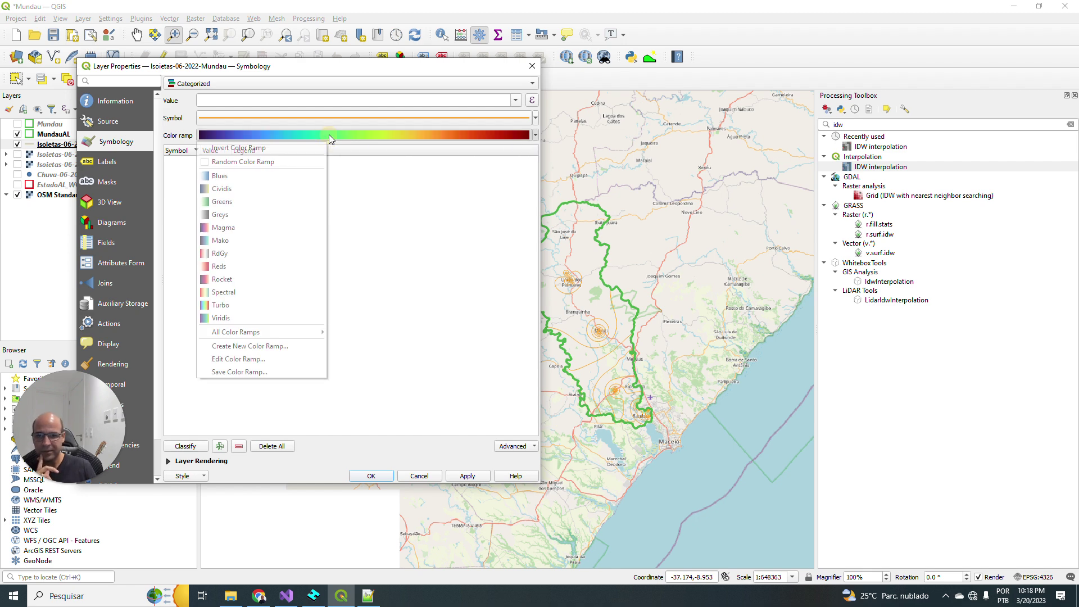
{"action": "left_click", "coordinate": [257, 148]}
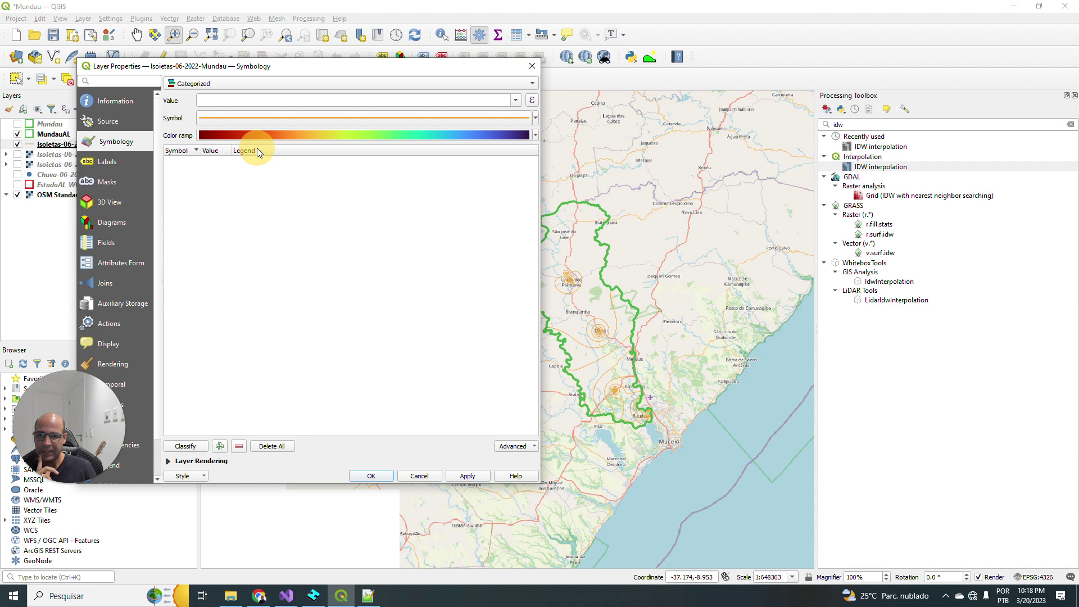
{"action": "left_click", "coordinate": [184, 447]}
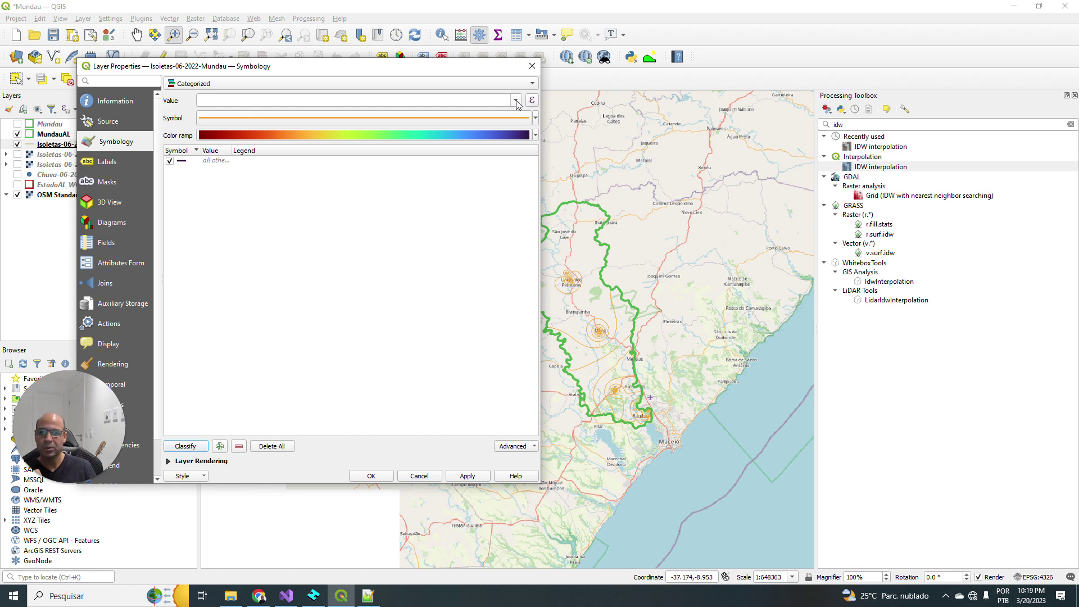
Step: Set ISO as the categorization value and classify the contour lines by it
{"action": "left_click", "coordinate": [515, 100]}
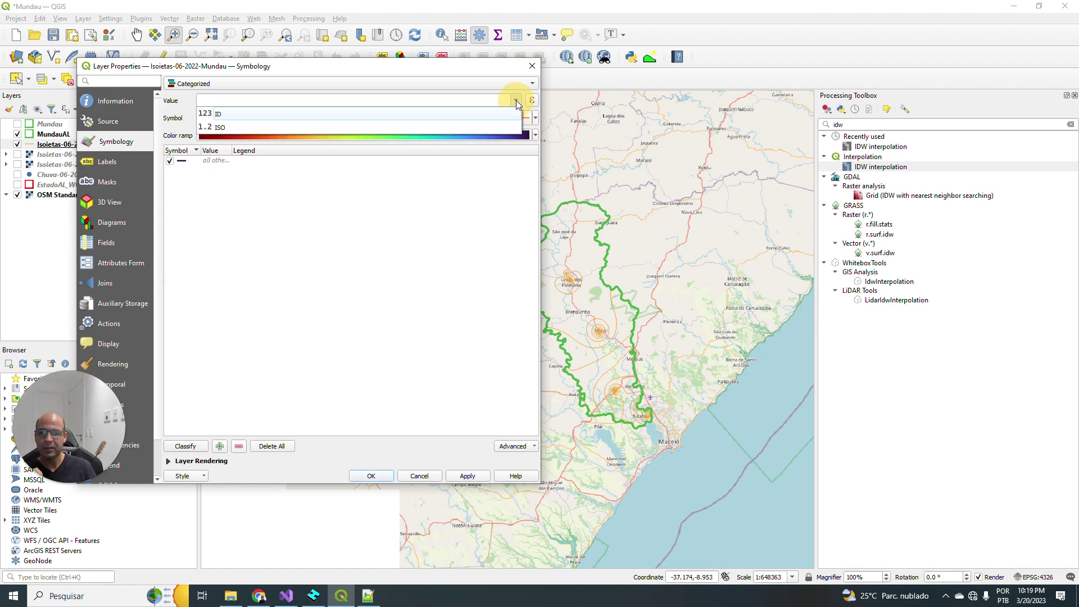
{"action": "left_click", "coordinate": [226, 129]}
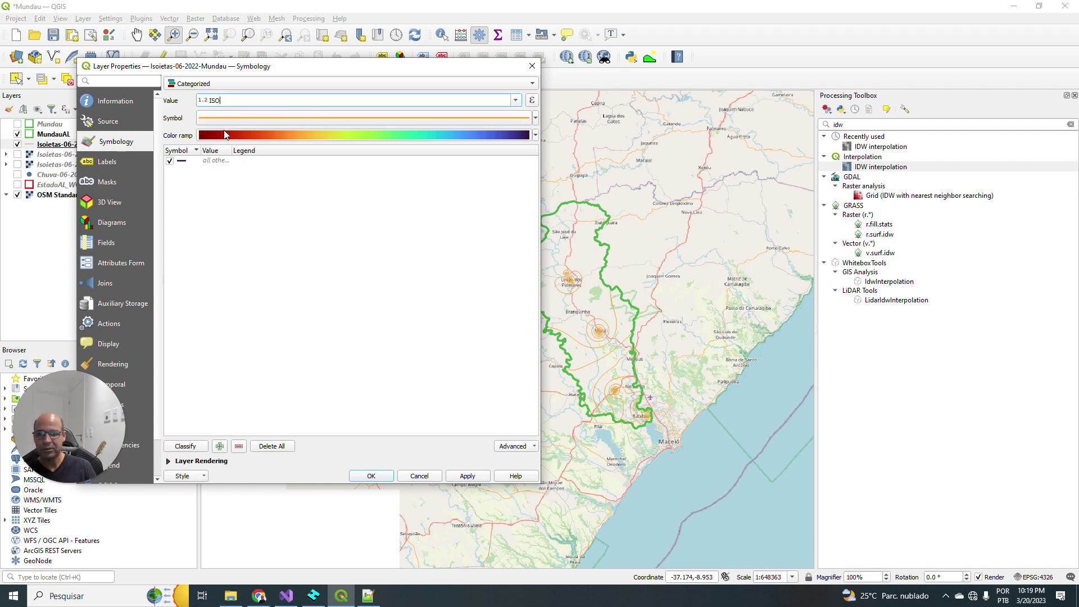
{"action": "left_click", "coordinate": [187, 447]}
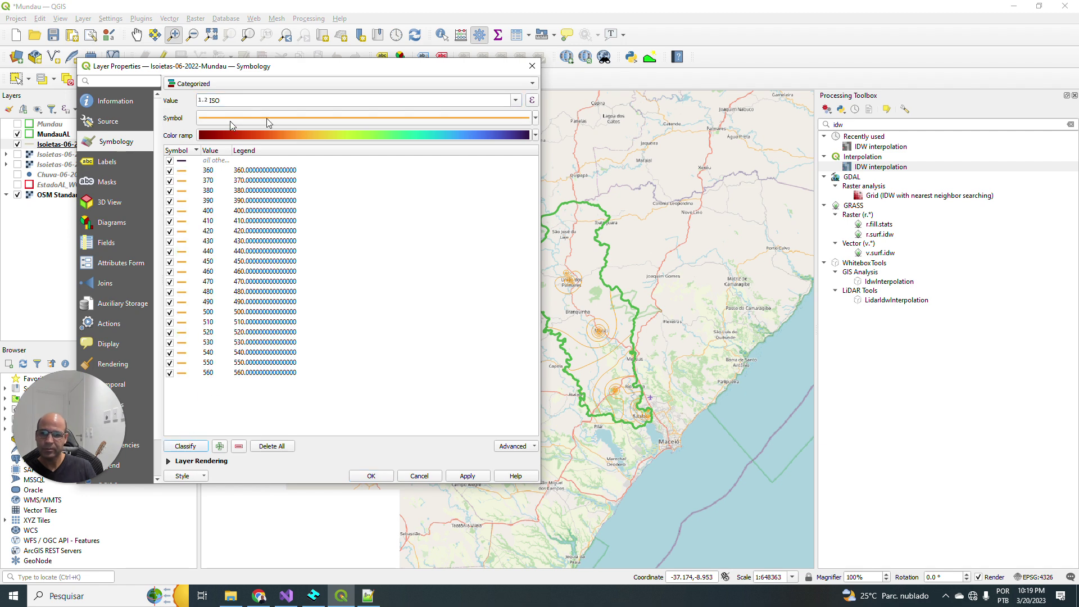
Step: Color the ISO classes with the inverted Turbo color ramp and apply the symbology to the contour layer
{"action": "left_click", "coordinate": [536, 135]}
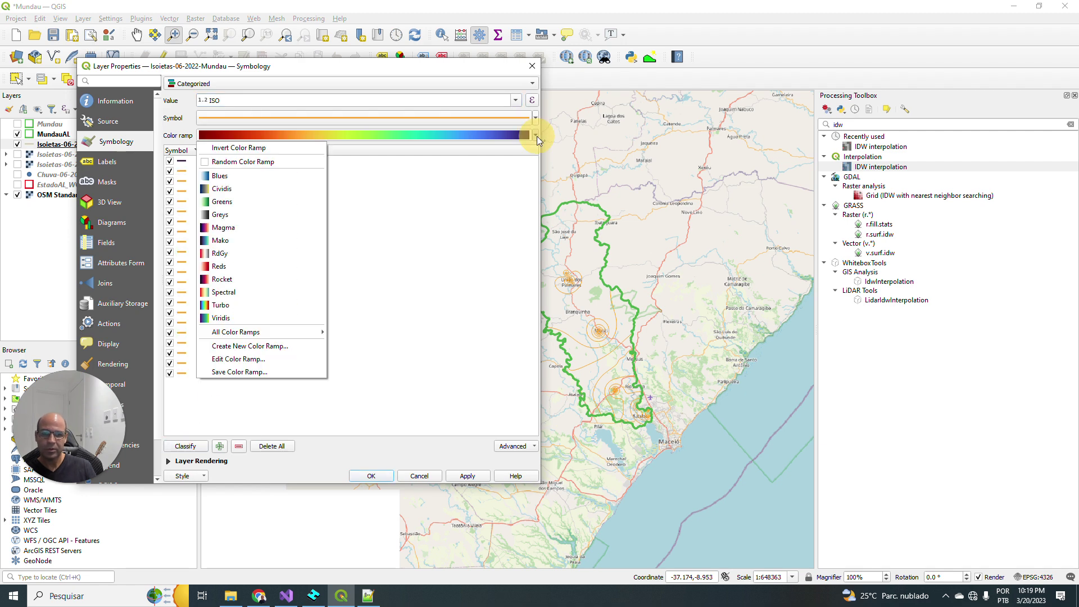
{"action": "left_click", "coordinate": [207, 304]}
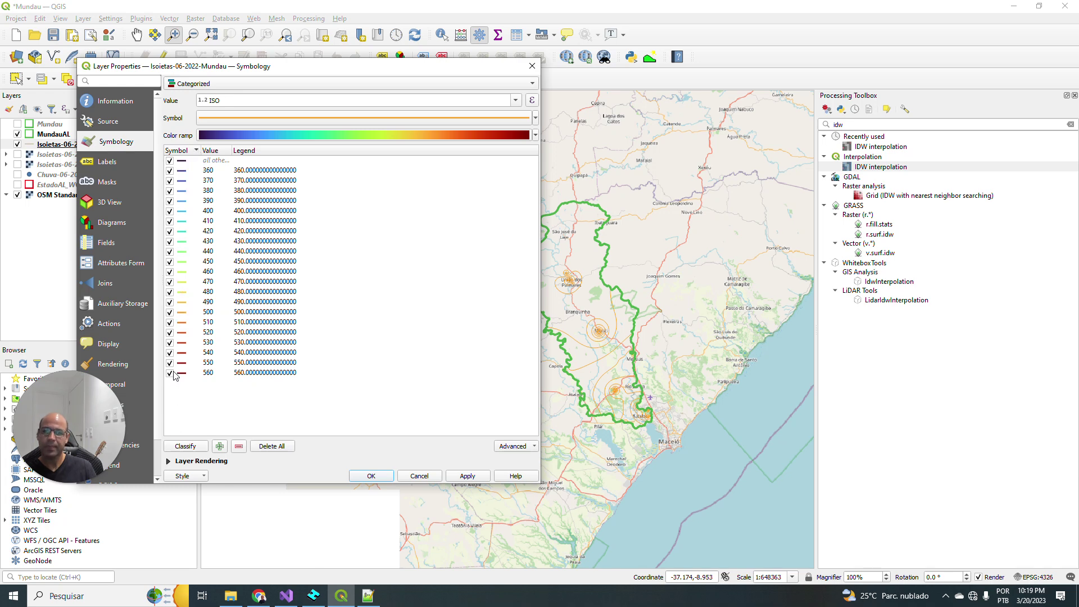
{"action": "left_click", "coordinate": [400, 137]}
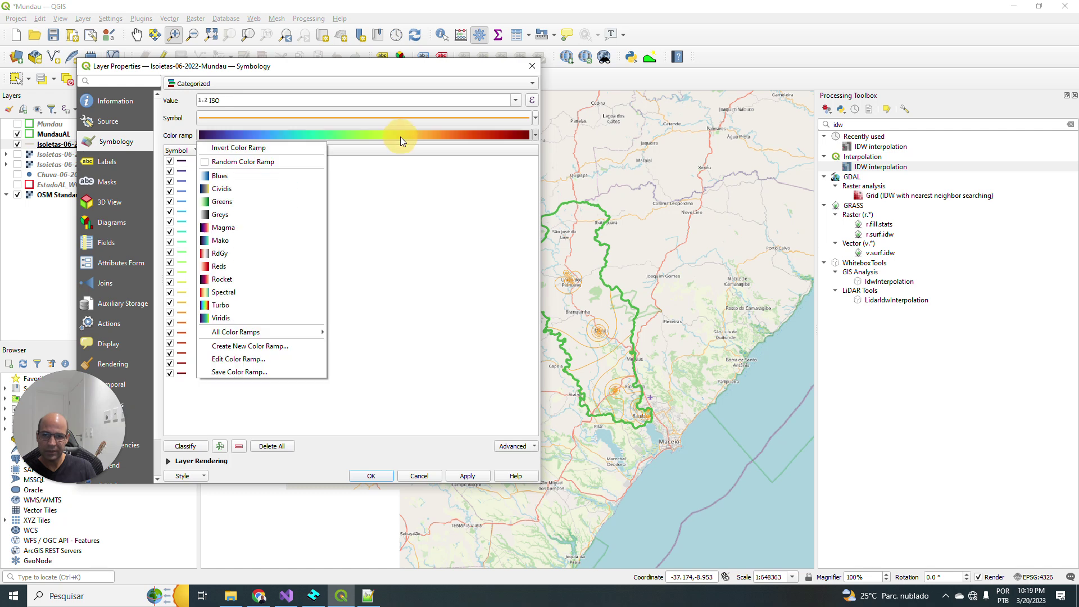
{"action": "left_click", "coordinate": [251, 148]}
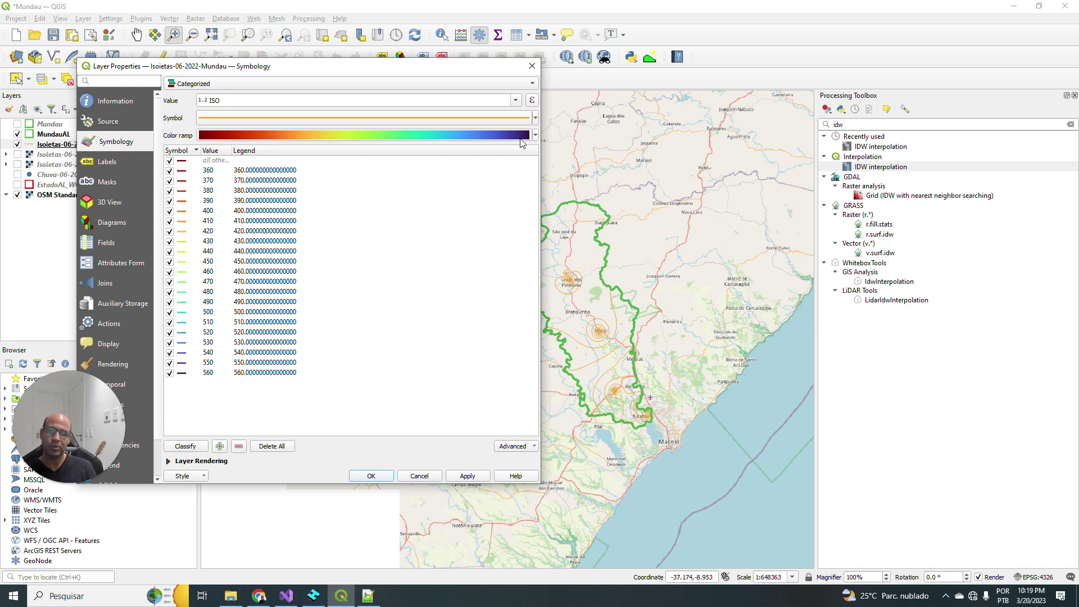
{"action": "left_click", "coordinate": [468, 477]}
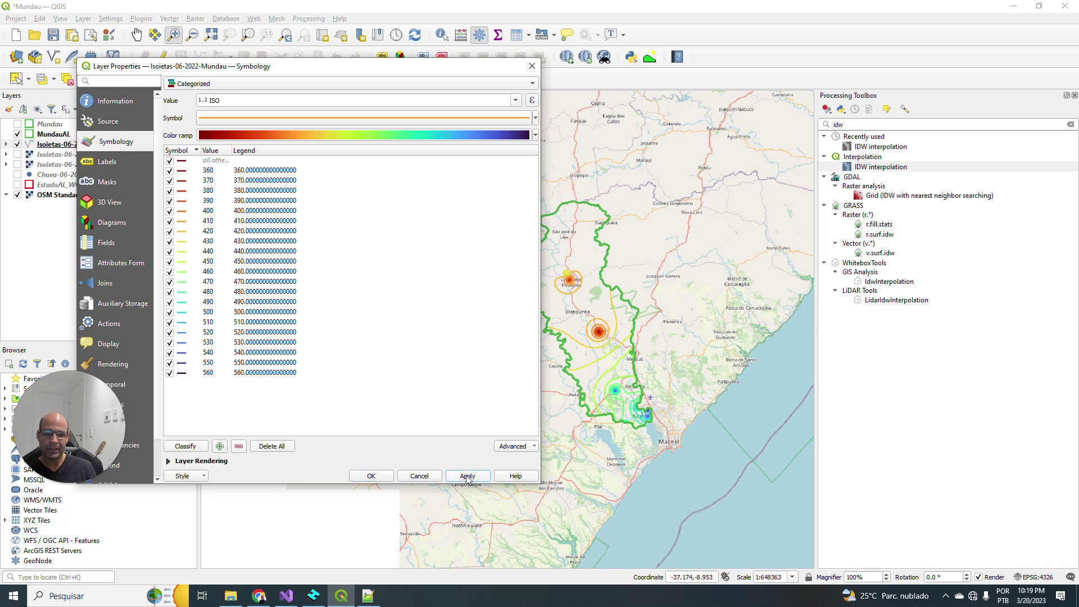
{"action": "left_click", "coordinate": [371, 476]}
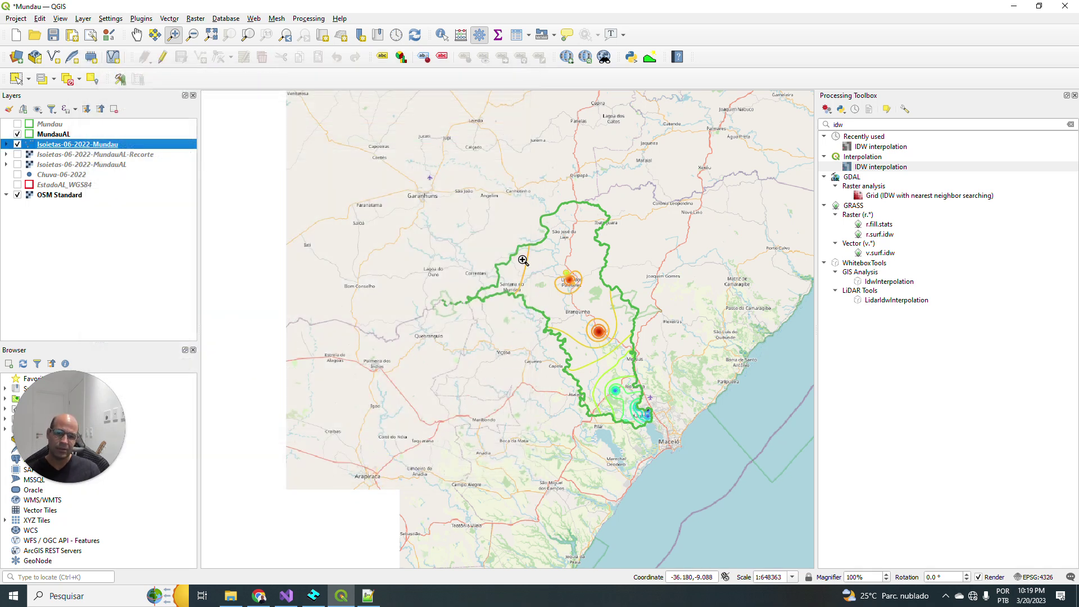
Step: Enable Single Labels on the Isoietas-06-2022-Mundau layer using the ISO value and apply them
{"action": "left_click_drag", "start_coordinate": [536, 310], "coordinate": [676, 448]}
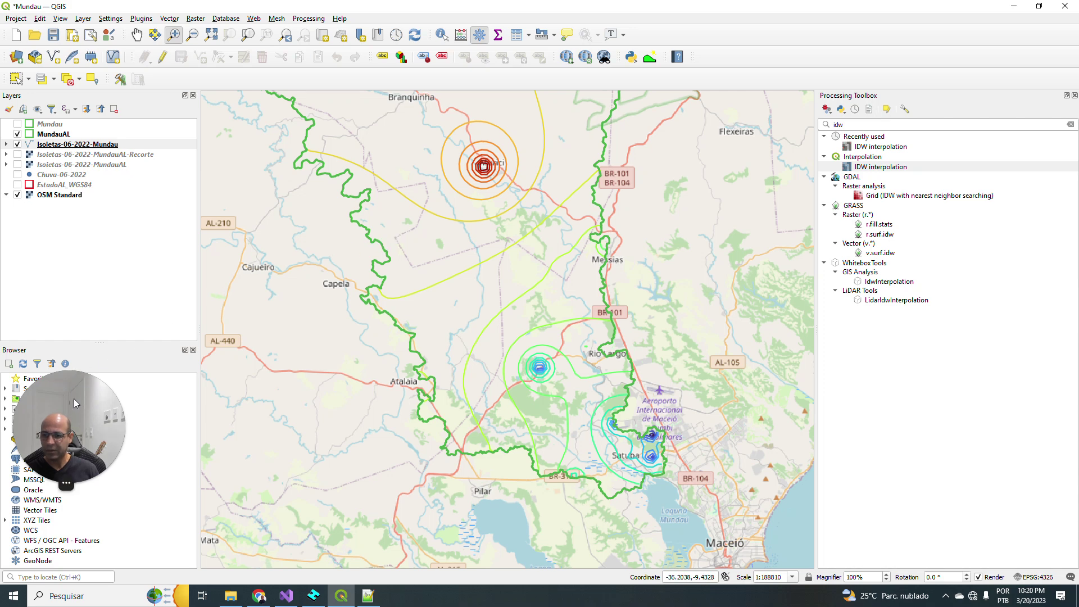
{"action": "right_click", "coordinate": [47, 147]}
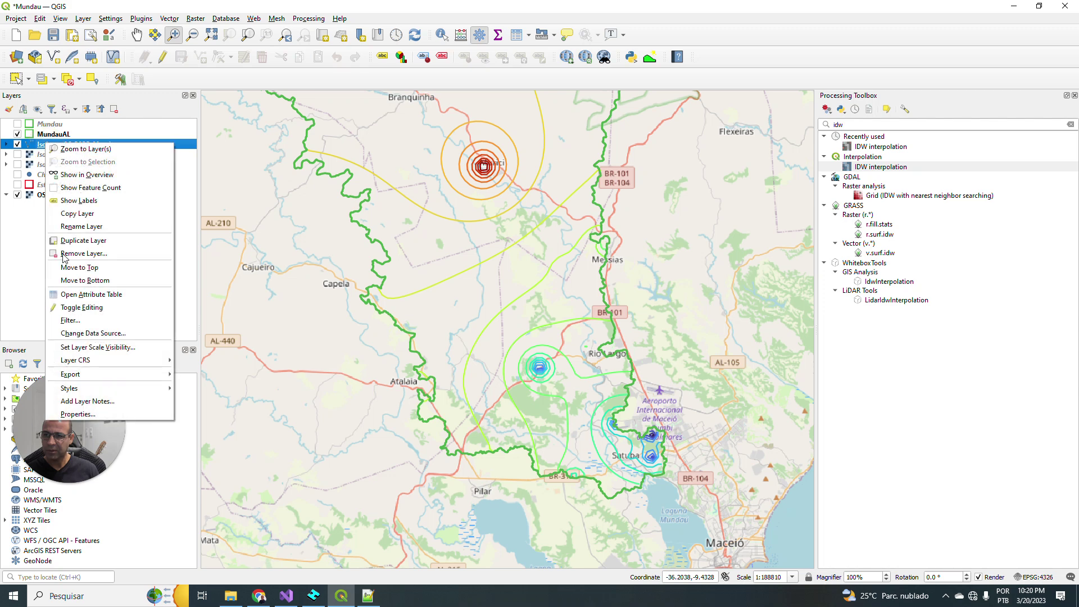
{"action": "left_click", "coordinate": [90, 417]}
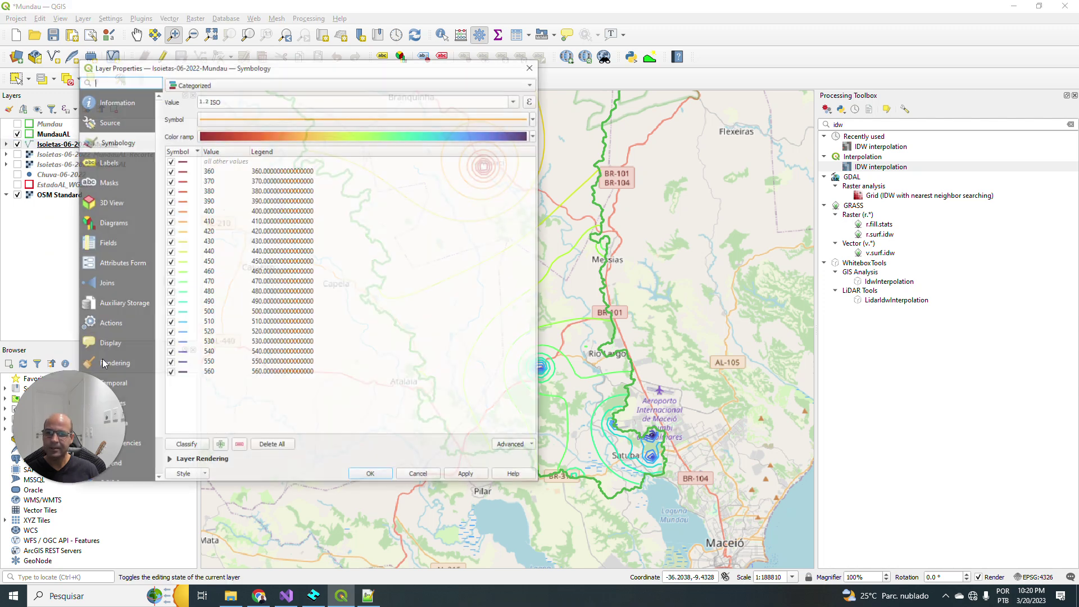
{"action": "left_click", "coordinate": [116, 163]}
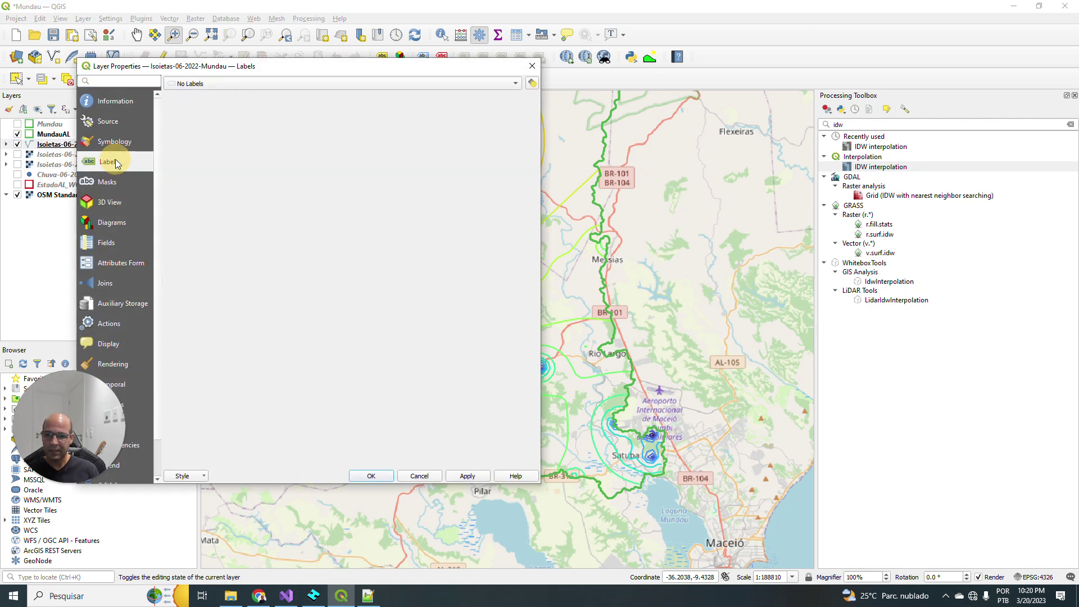
{"action": "left_click", "coordinate": [274, 82]}
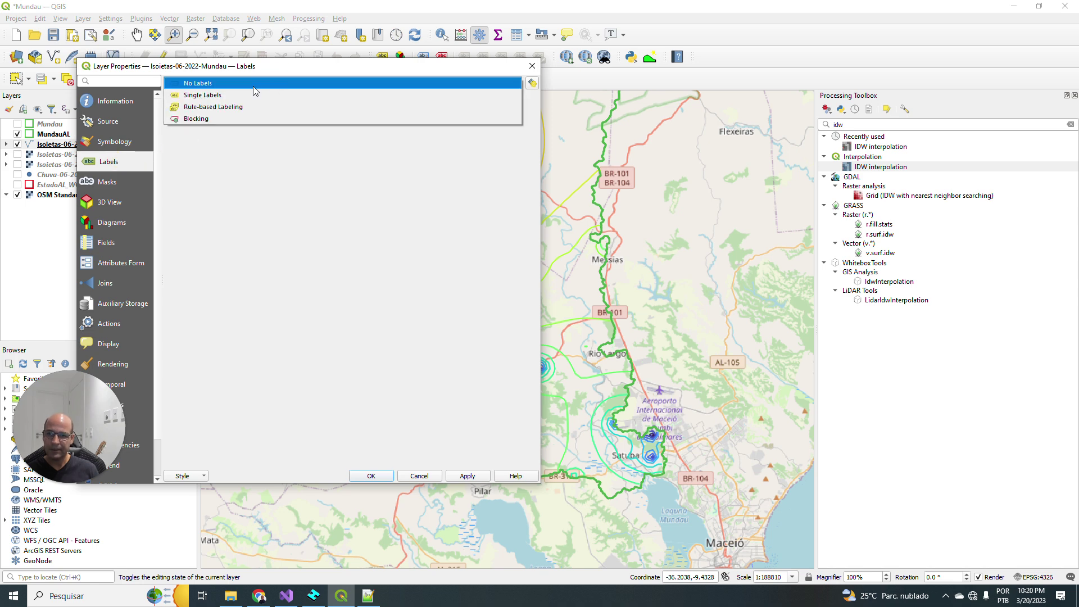
{"action": "left_click", "coordinate": [227, 94]}
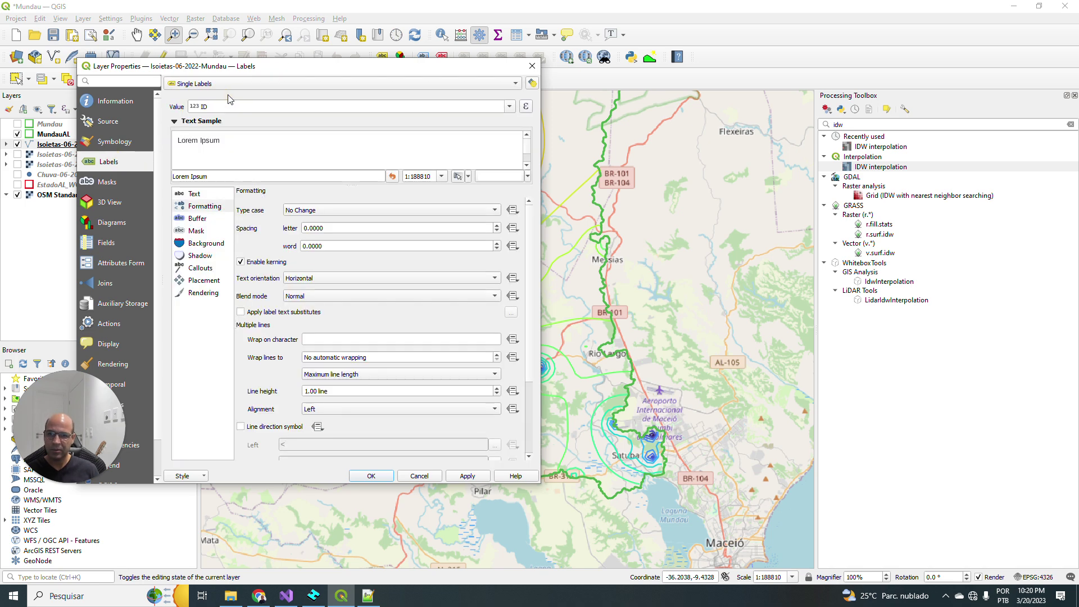
{"action": "left_click", "coordinate": [507, 108]}
{"action": "left_click", "coordinate": [229, 130]}
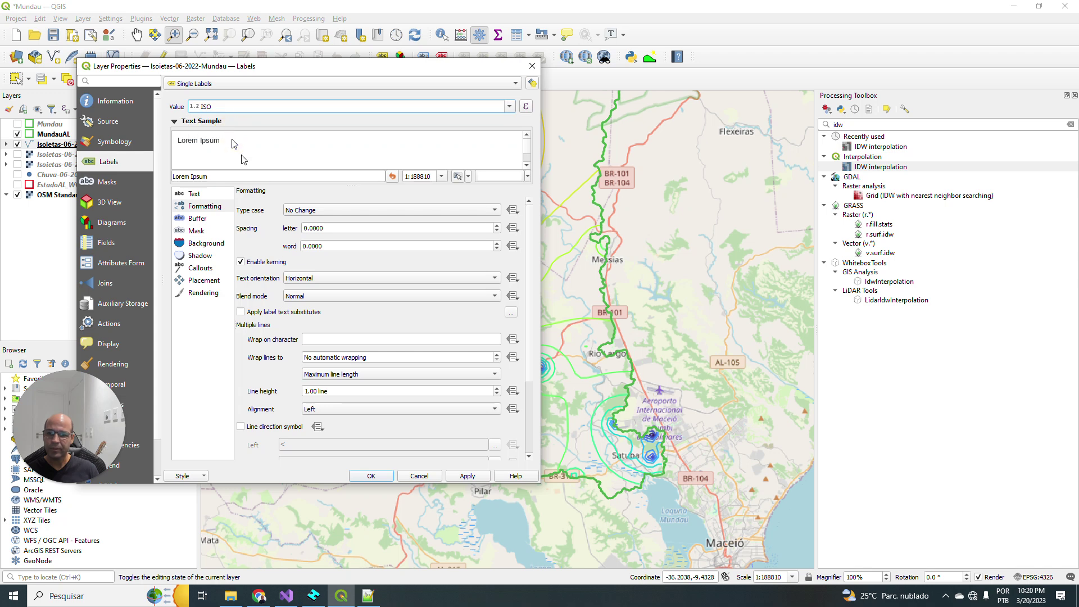
{"action": "left_click", "coordinate": [464, 477]}
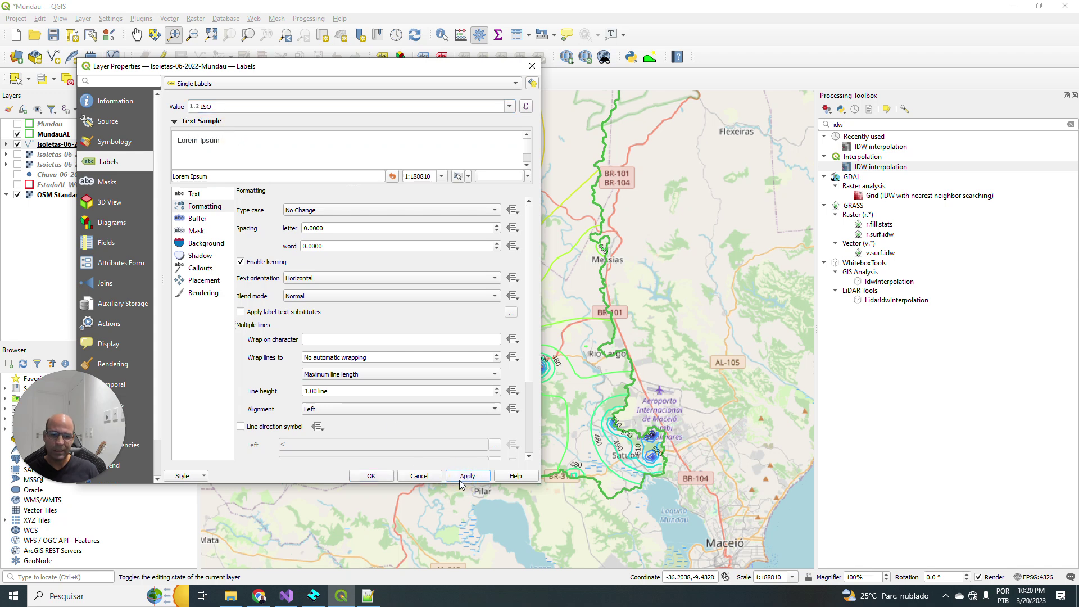
{"action": "left_click", "coordinate": [371, 475]}
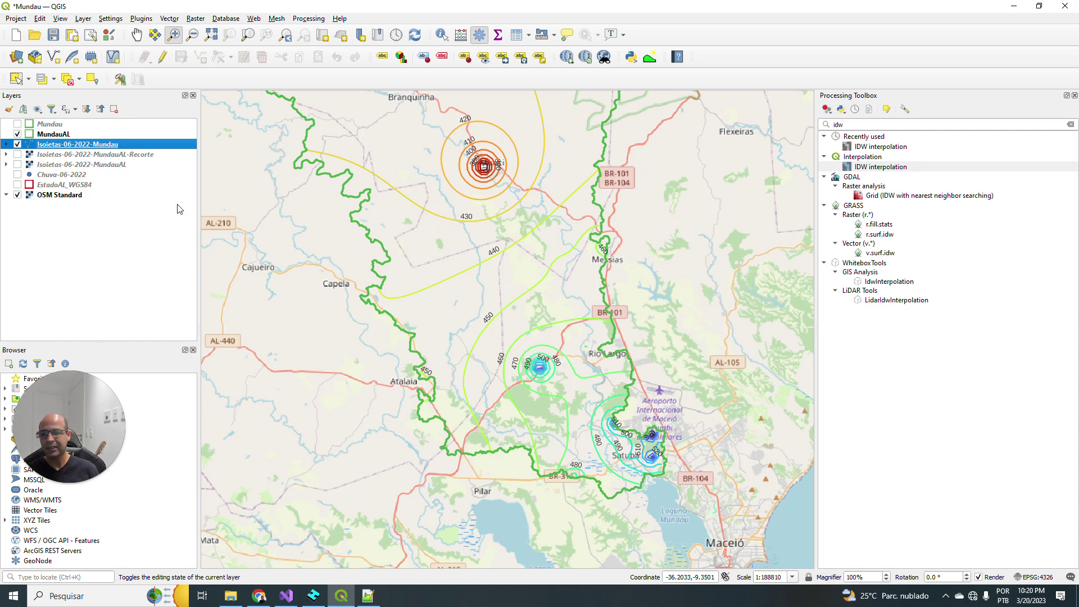
Step: Fit the map to the extent of the MundauAL layer and hide the OSM Standard base map
{"action": "right_click", "coordinate": [51, 134]}
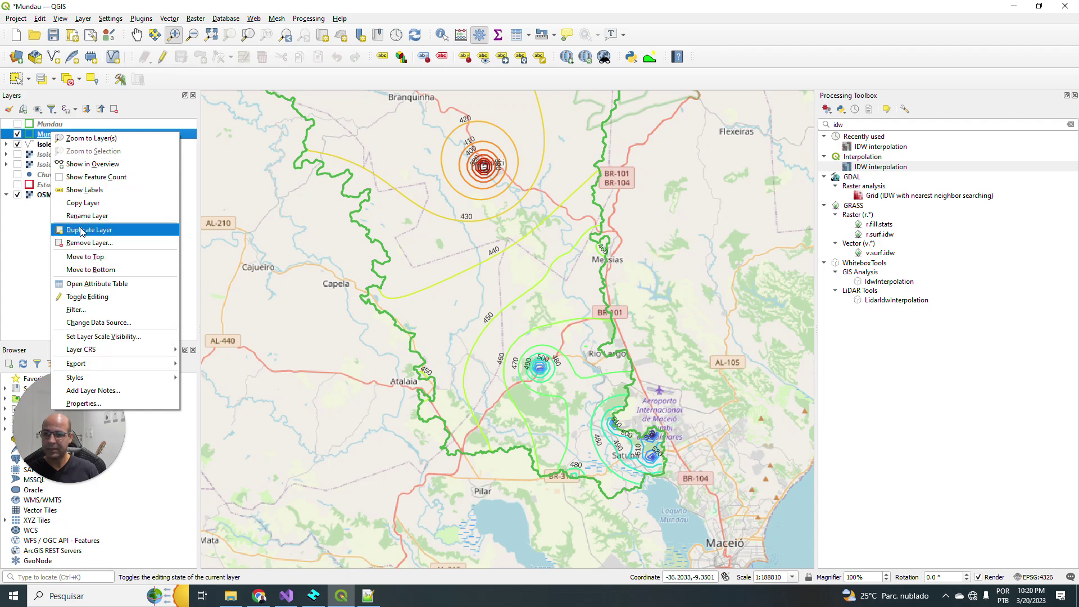
{"action": "left_click", "coordinate": [90, 139]}
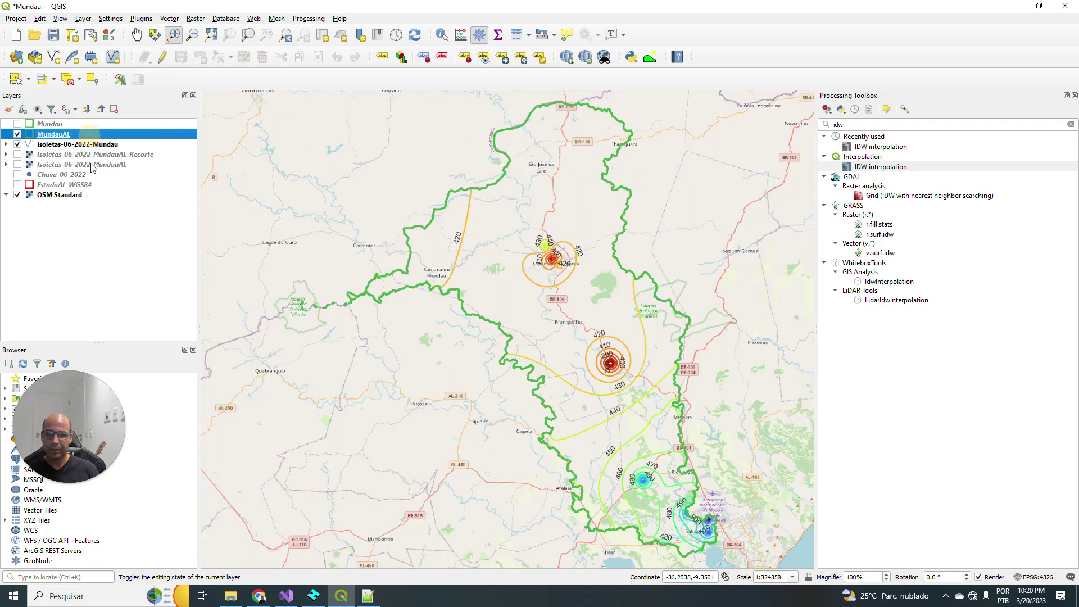
{"action": "left_click", "coordinate": [17, 195]}
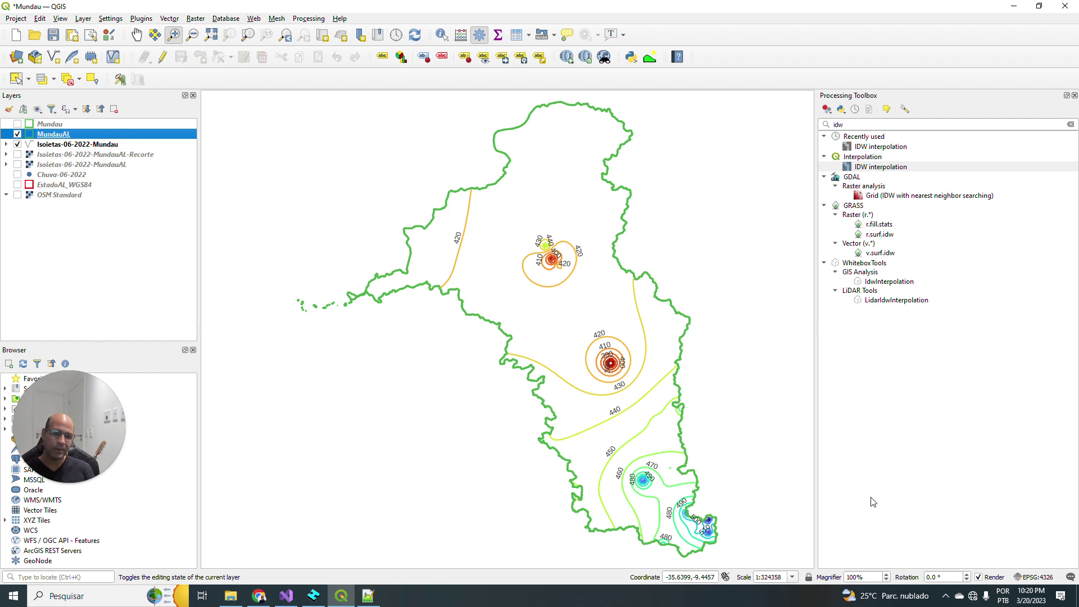